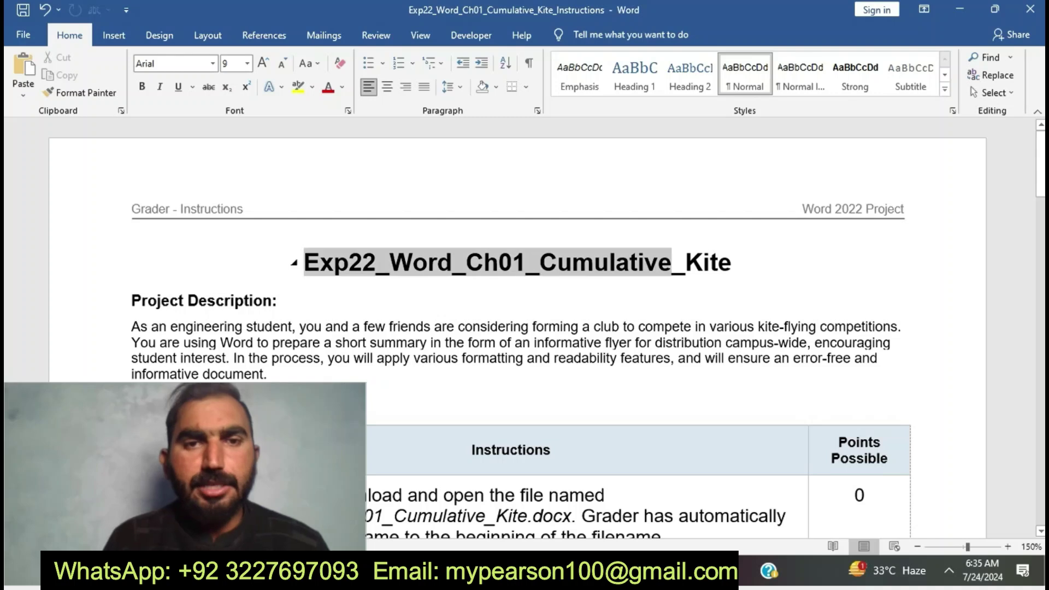
- Highlight the whole title Exp22_Word_Ch01_Cumulative_Kite in yellow in the instructions document
click(781, 240)
click(738, 263)
click(692, 326)
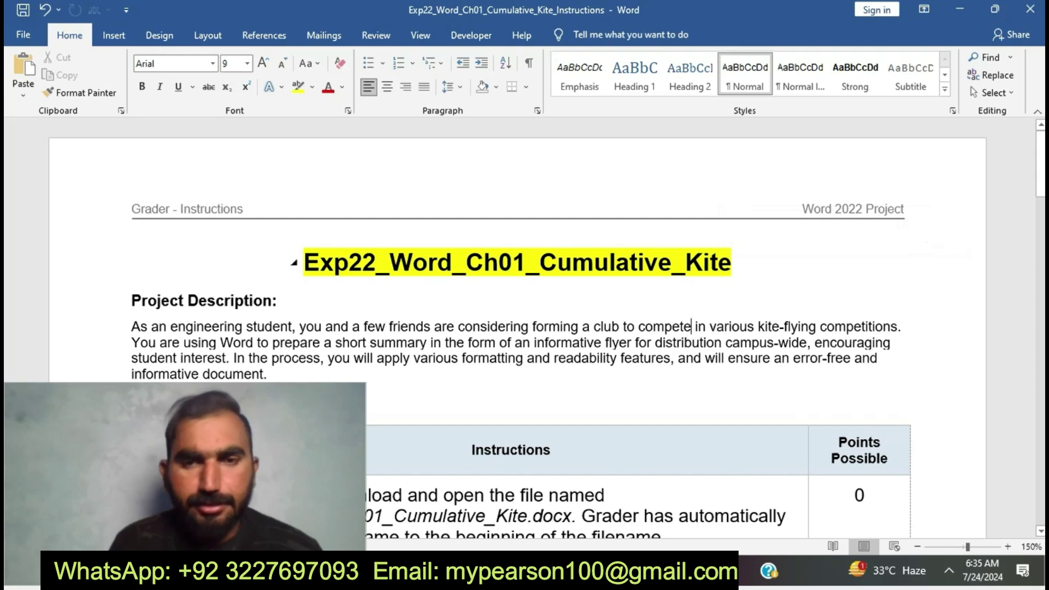
- Highlight the Step 1 instruction text in yellow in the Steps to Perform table
scroll(518, 328, down, 1)
scroll(518, 327, down, 3)
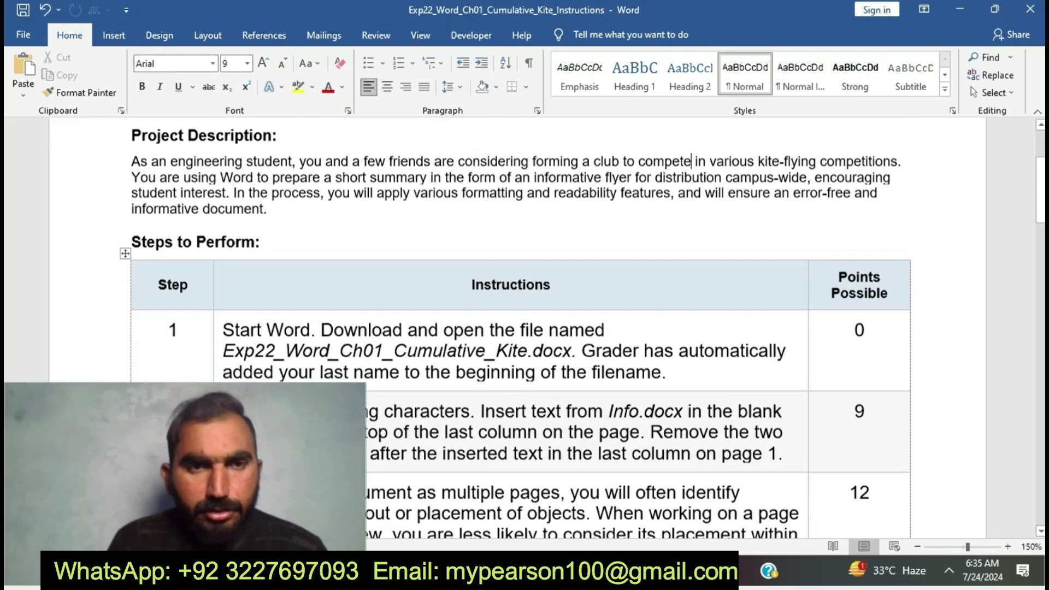
click(218, 283)
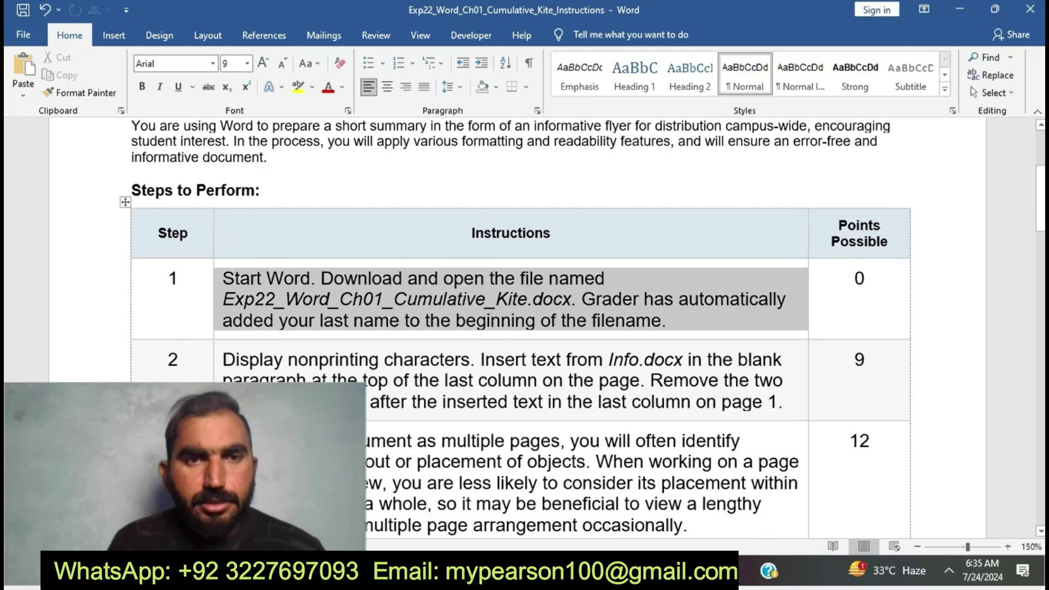
click(281, 327)
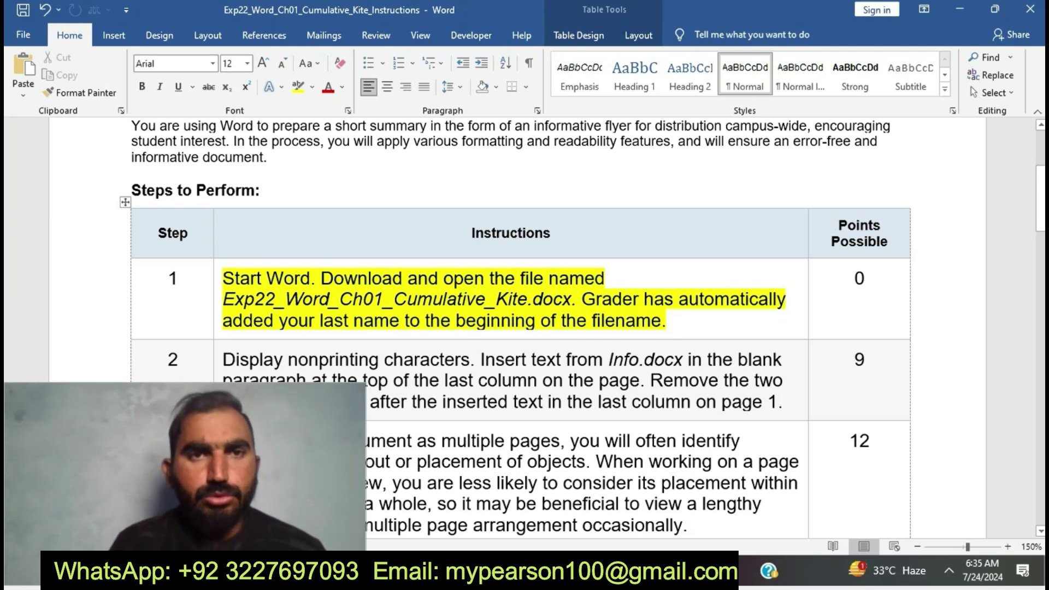
- Switch to the Exp22_Word_Ch01_Cumulative_Kite document and look through both pages of the High Fliers flyer
mouse_move(513, 571)
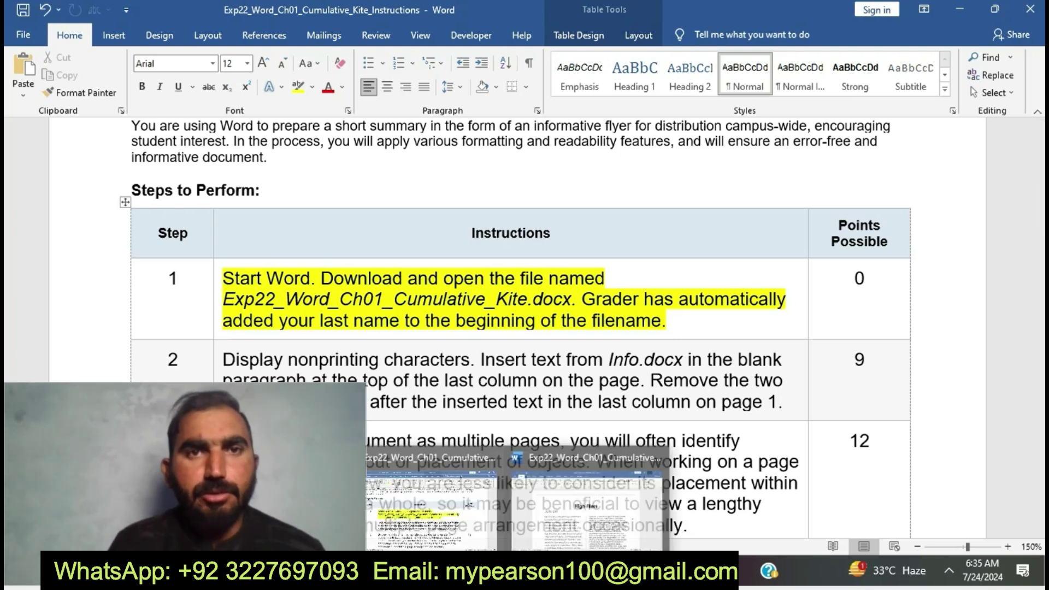
click(589, 503)
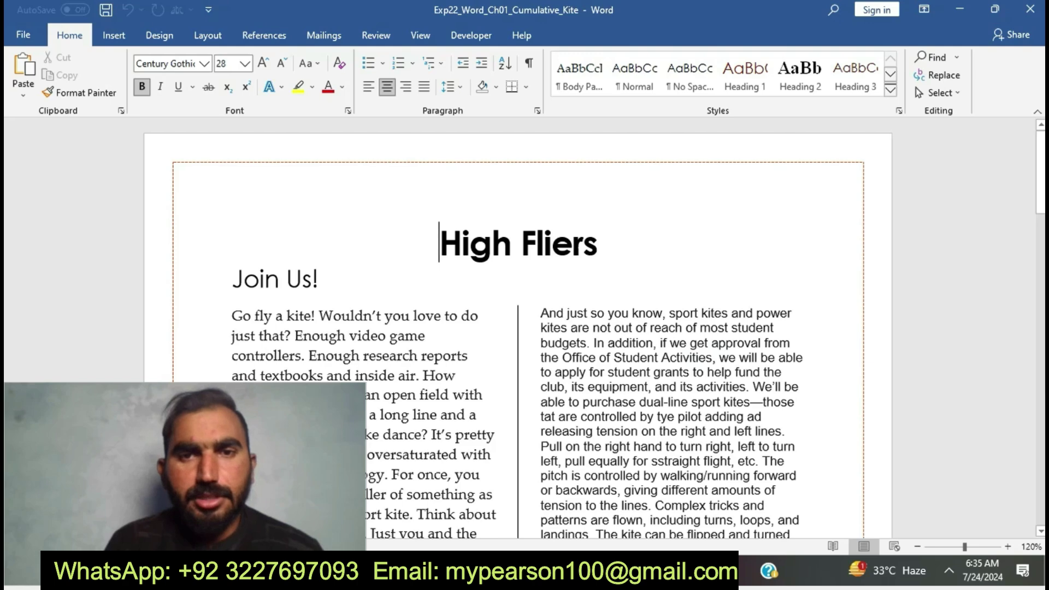
scroll(517, 328, down, 4)
scroll(518, 327, down, 15)
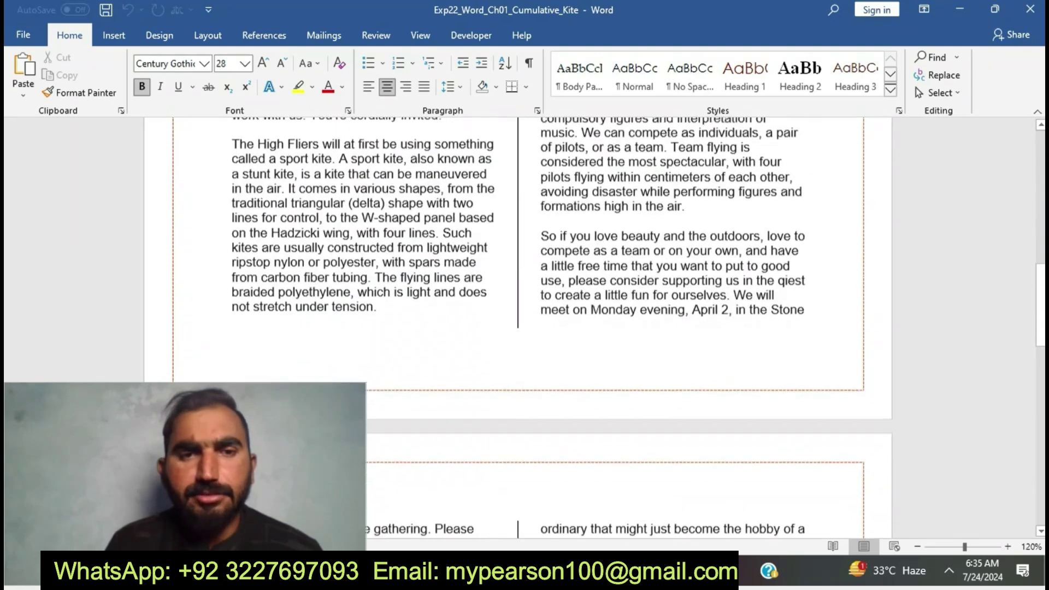
scroll(518, 328, down, 2)
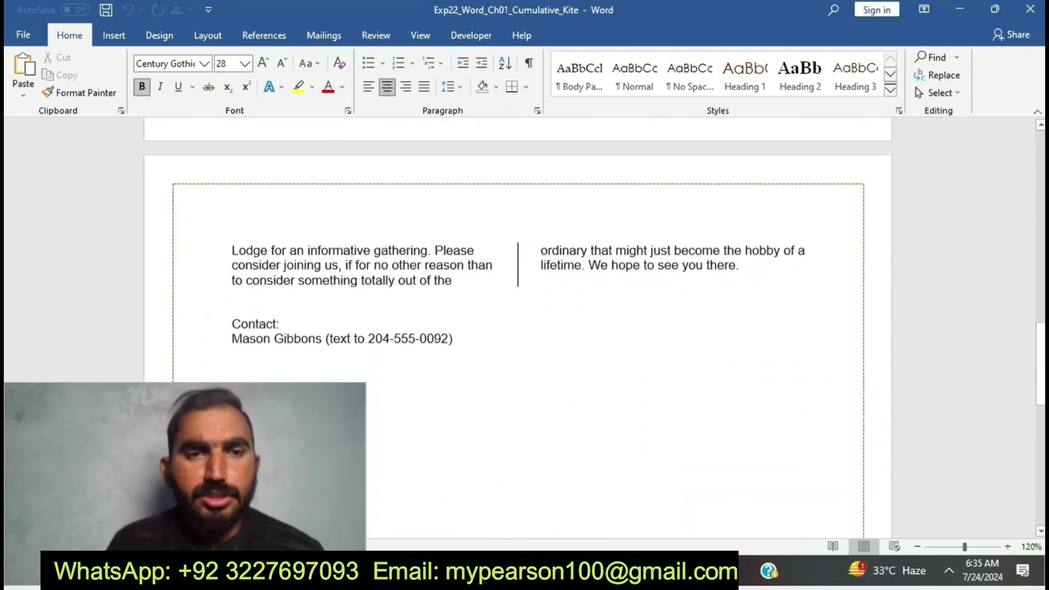
scroll(518, 328, up, 15)
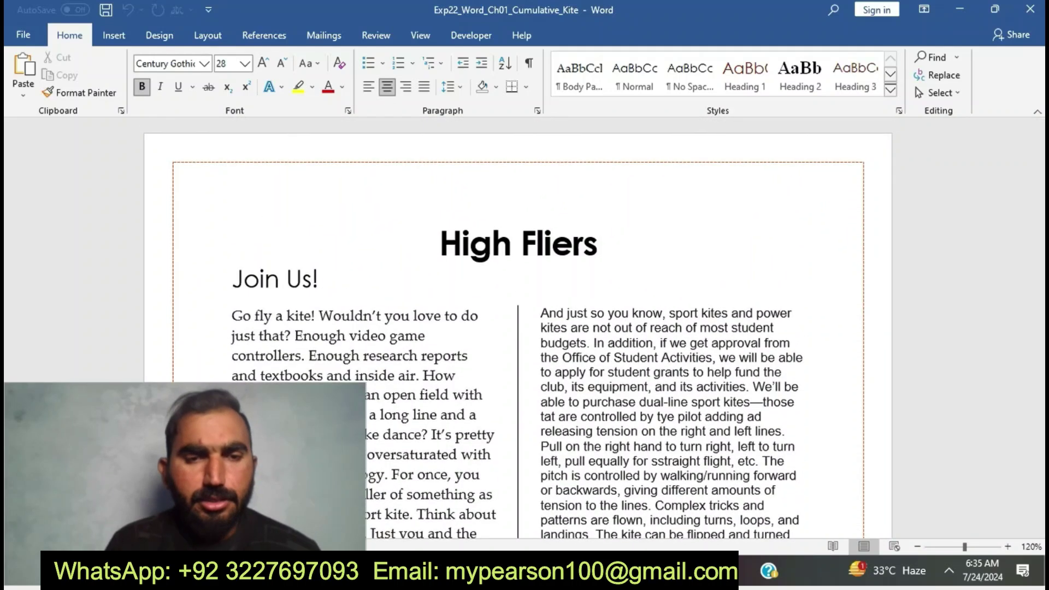
- Return to the instructions document and remove the highlight from the Step 1 text
mouse_move(521, 571)
click(435, 497)
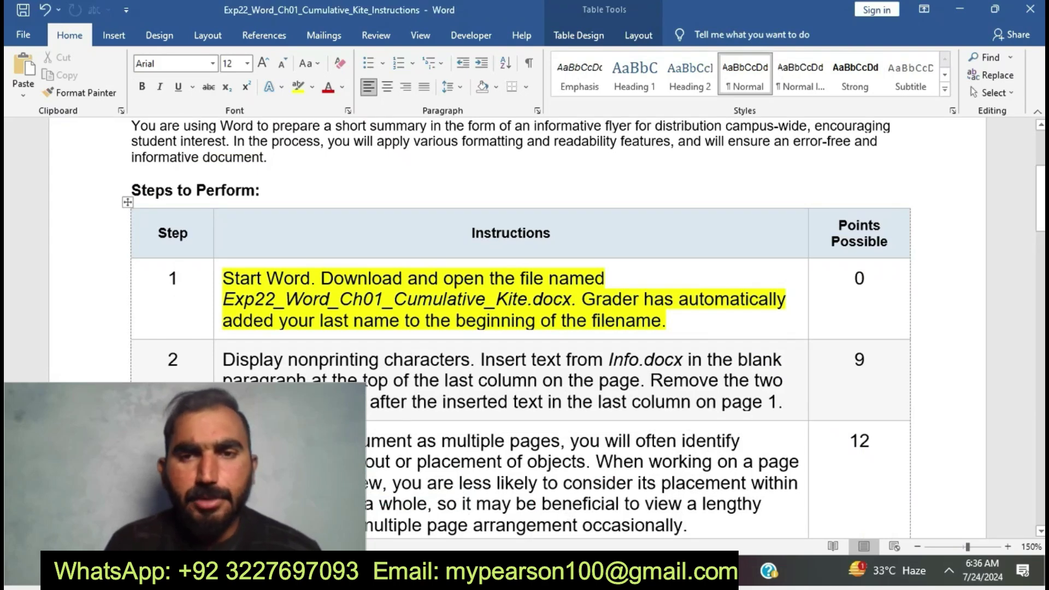
click(218, 281)
click(279, 256)
click(668, 321)
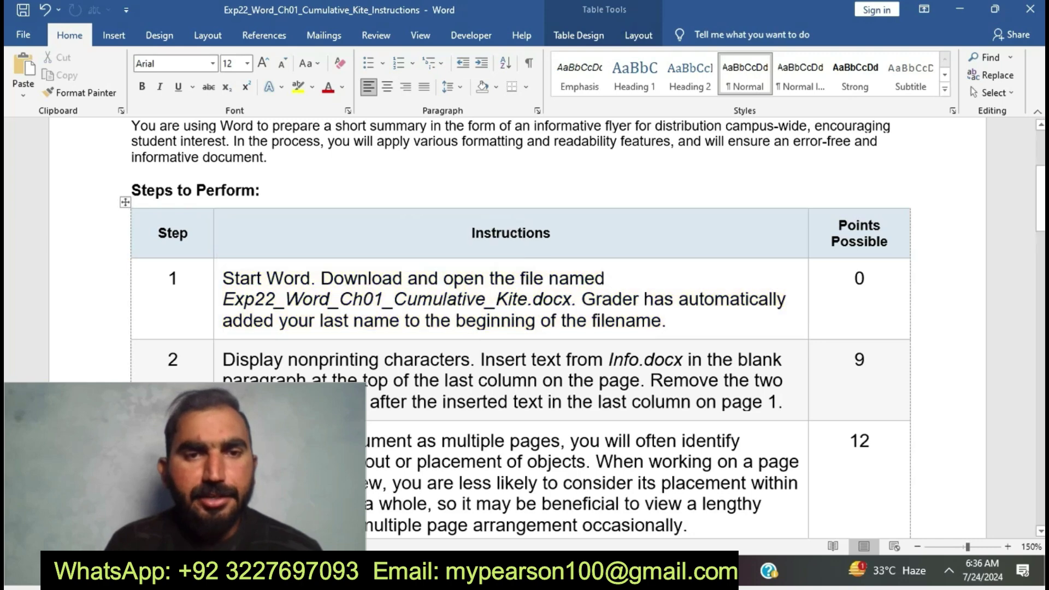
- Highlight the Step 2 instruction about nonprinting characters and Info.docx in yellow
scroll(267, 295, down, 15)
scroll(524, 328, down, 20)
scroll(525, 328, up, 20)
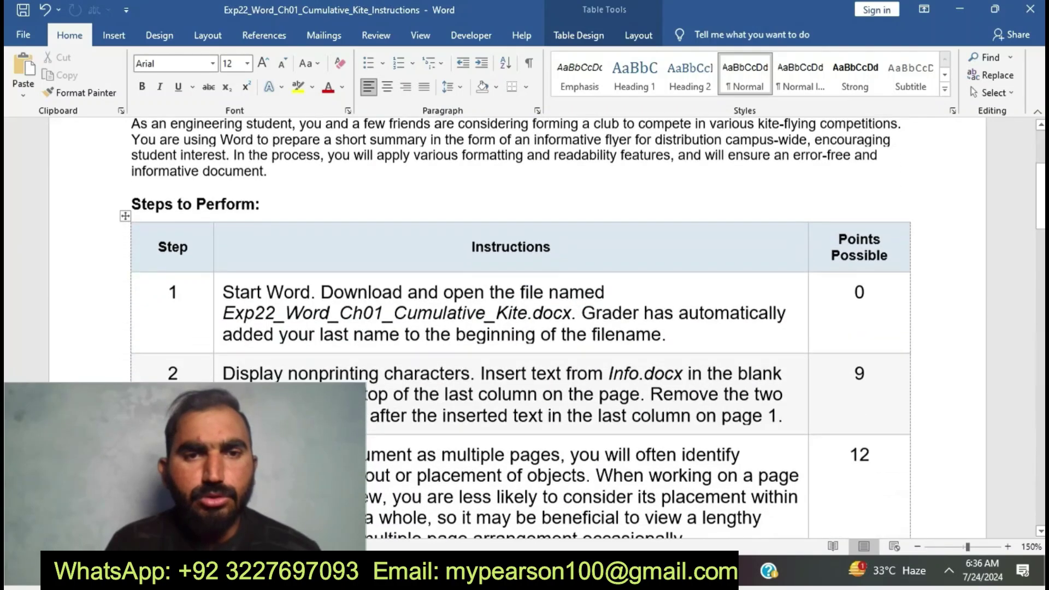
triple_click(330, 375)
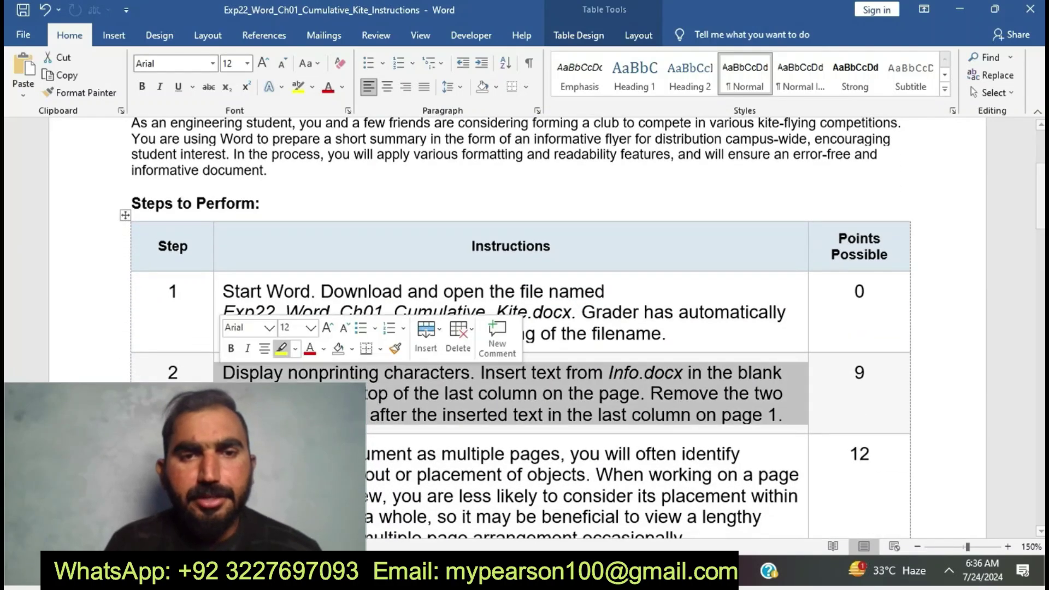
click(281, 348)
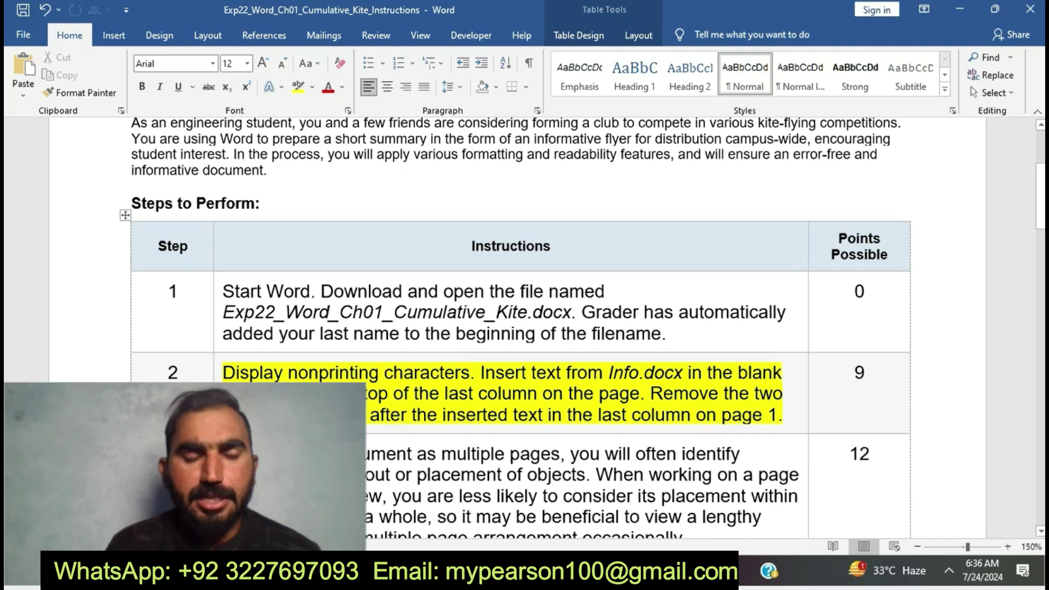
- Mark the phrase "Display nonprinting characters" in Step 2, then show the nonprinting characters in the Exp22_Word_Ch01_Cumulative_Kite flyer
drag(223, 372, 470, 372)
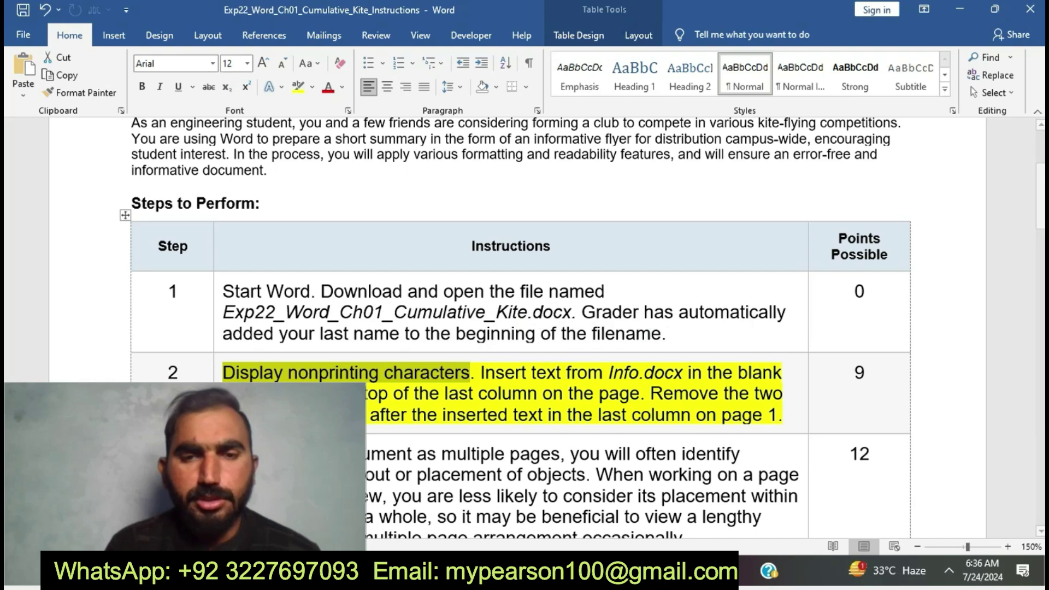
mouse_move(511, 571)
click(552, 501)
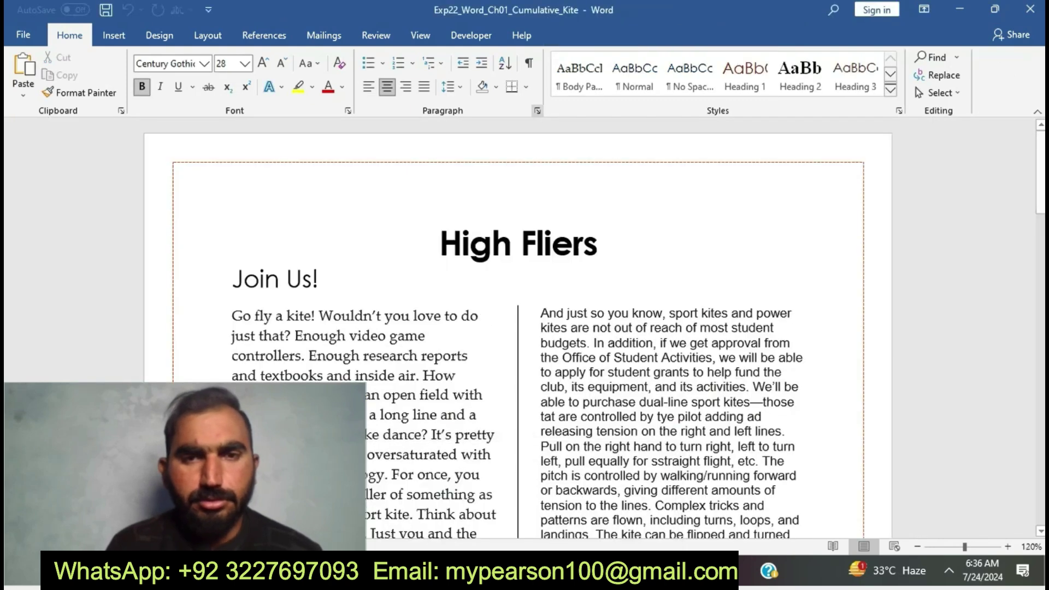
click(529, 64)
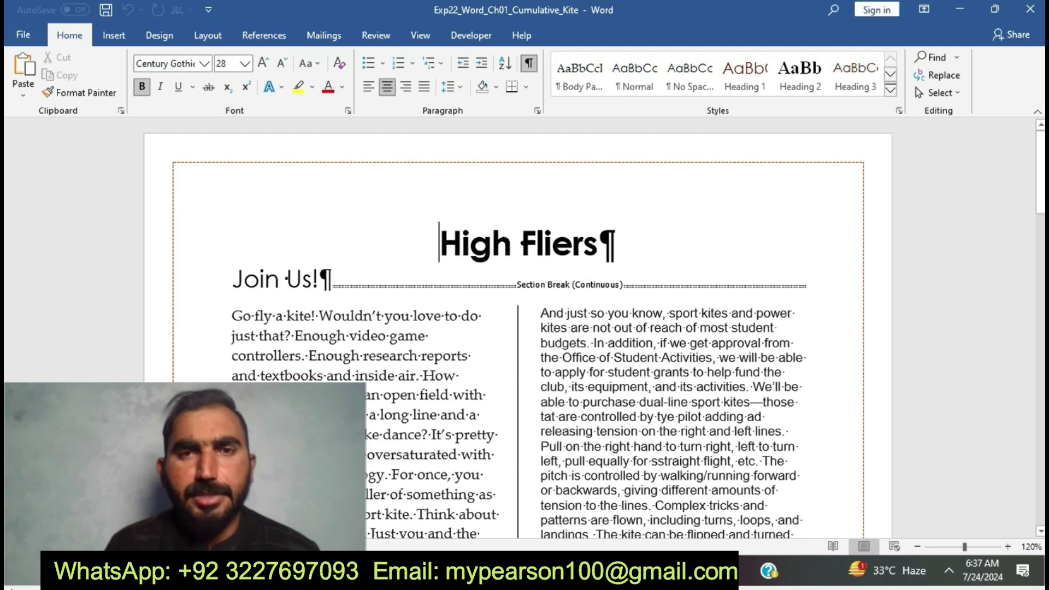
- Return to the instructions and select the Step 2 sentence about inserting text from Info.docx
mouse_move(521, 571)
click(435, 494)
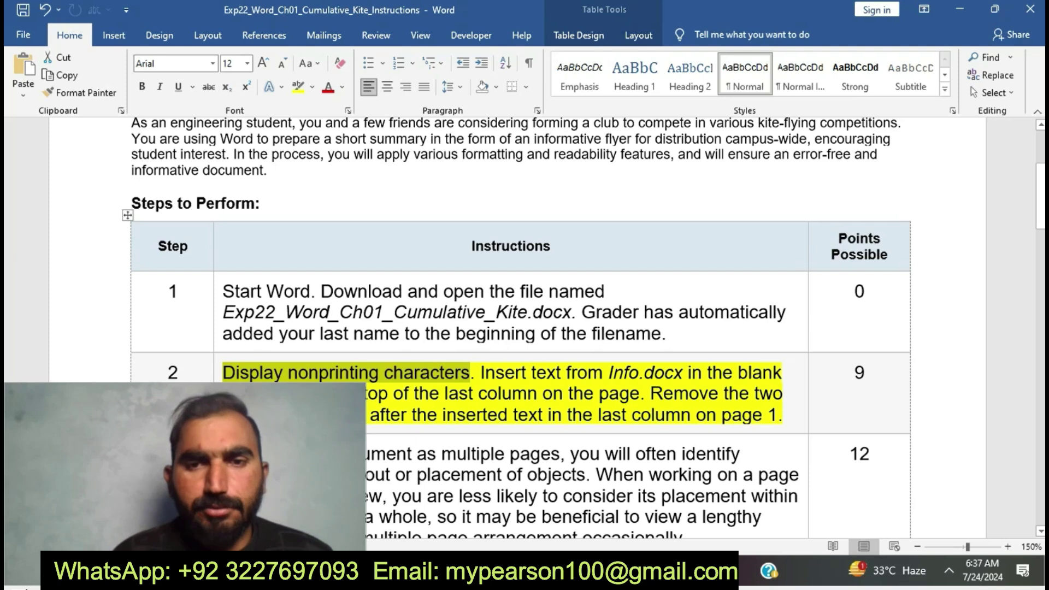
drag(481, 373, 639, 393)
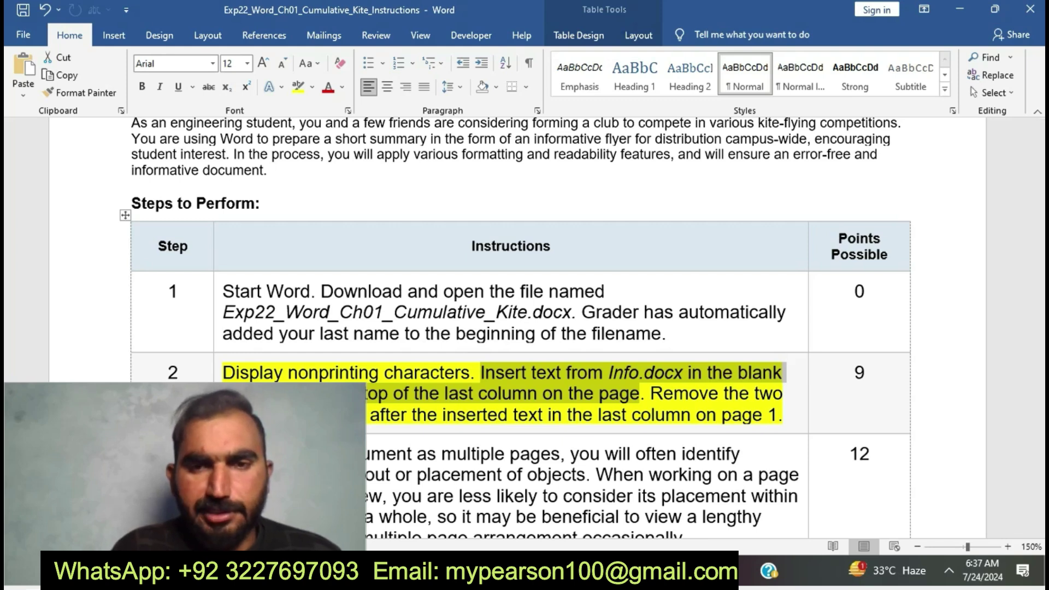
- Examine the flyer's columns on both pages for the blank paragraph and recheck the Step 2 wording in the instructions
mouse_move(504, 571)
scroll(519, 327, down, 10)
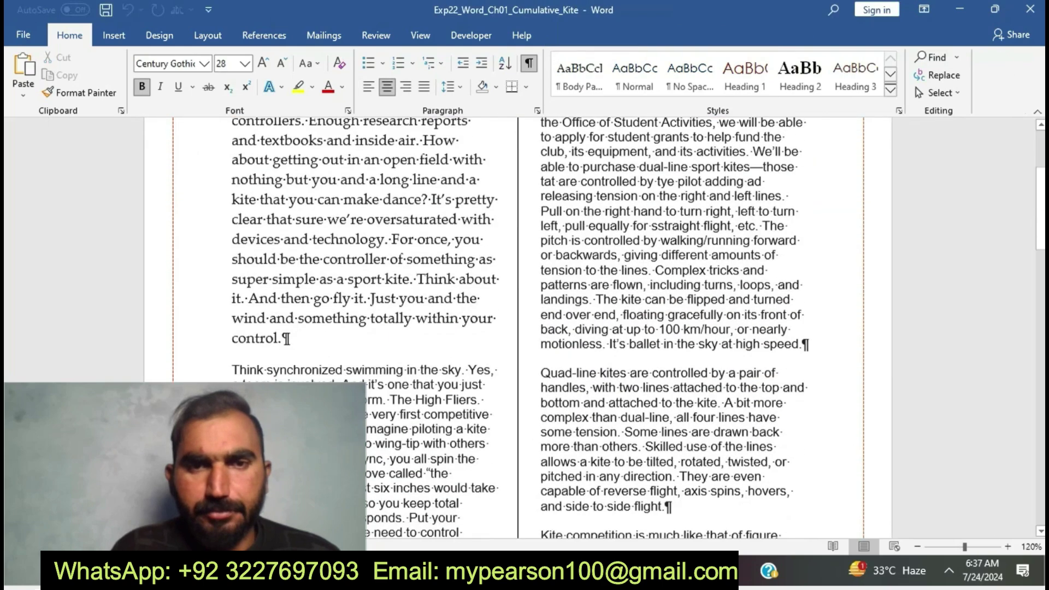
scroll(519, 328, down, 10)
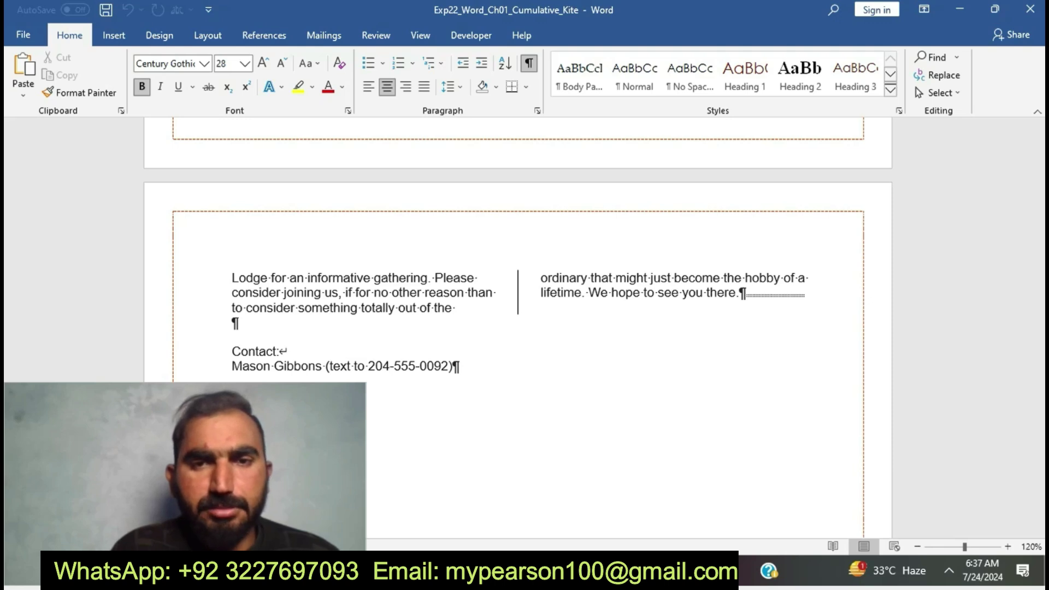
scroll(518, 317, up, 6)
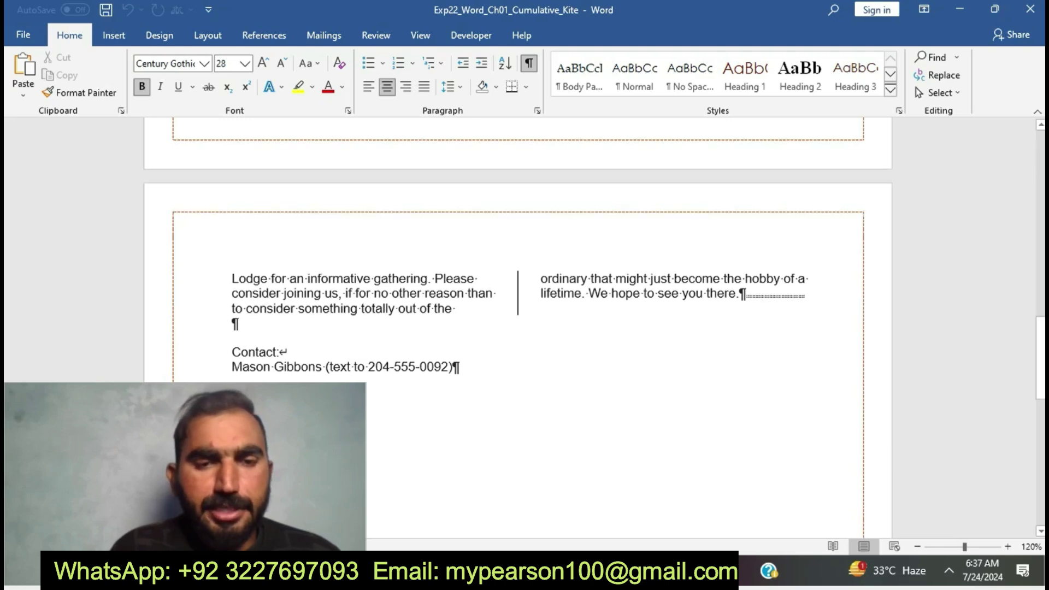
scroll(518, 317, up, 6)
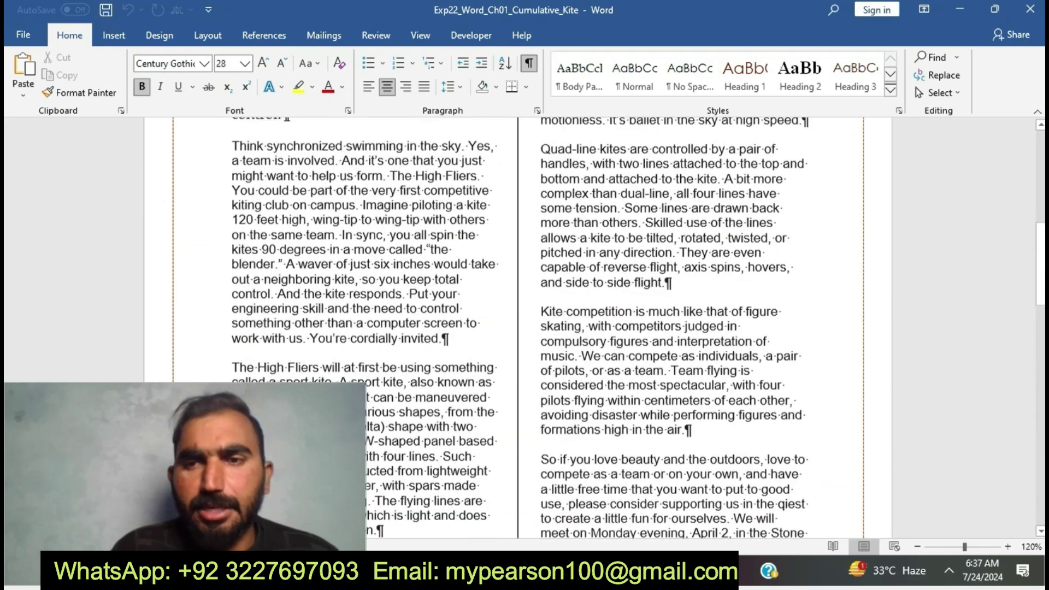
scroll(518, 317, up, 6)
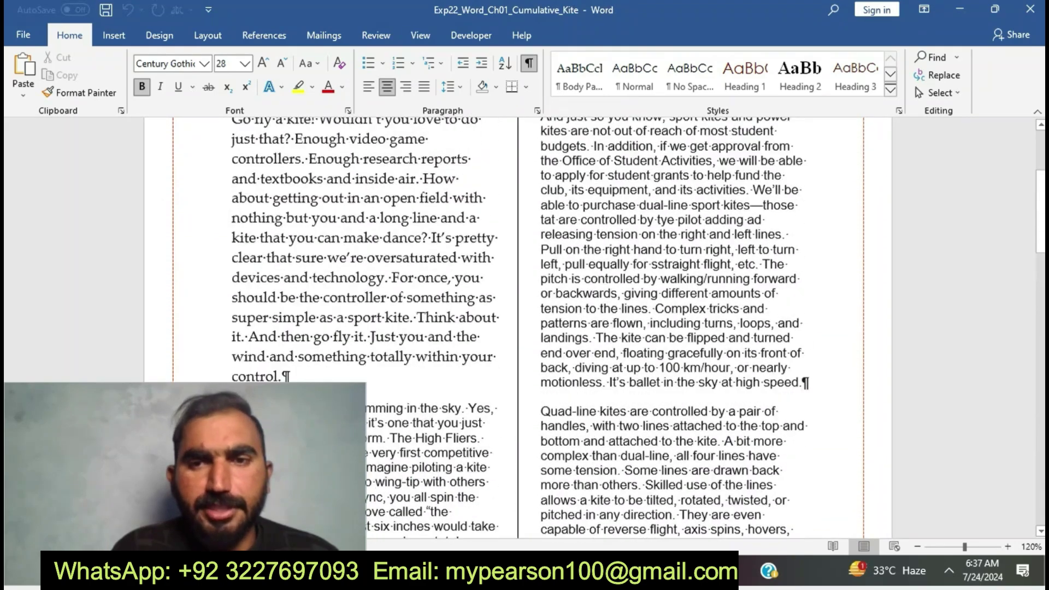
scroll(518, 316, down, 5)
scroll(518, 317, down, 1)
click(508, 570)
click(437, 497)
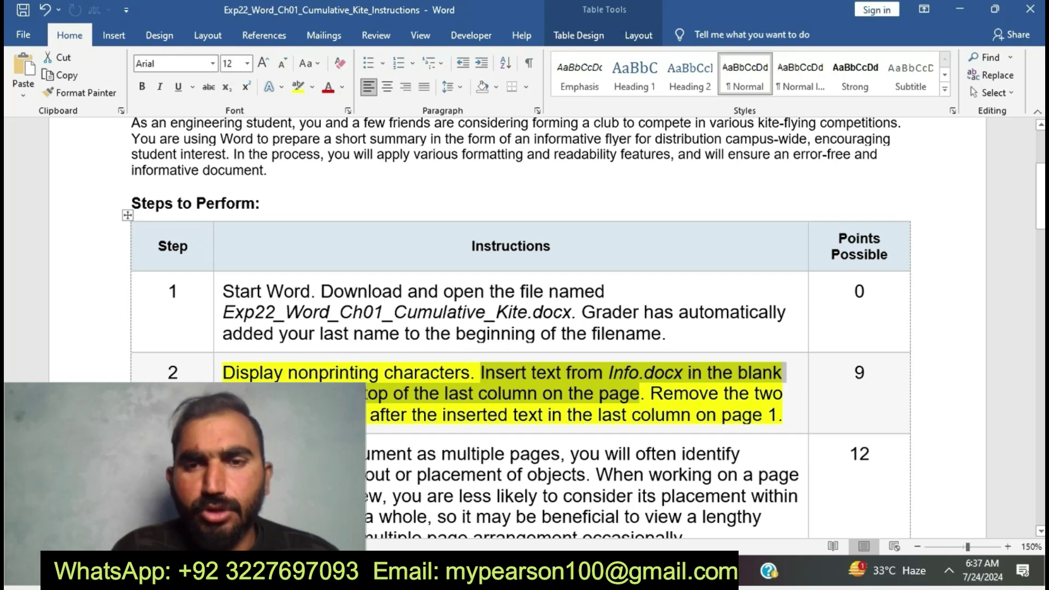
- Place the insertion point in the flyer's blank paragraph above the Contact line on page 2, rechecking the Step 2 instruction
mouse_move(527, 571)
click(587, 491)
scroll(518, 328, down, 15)
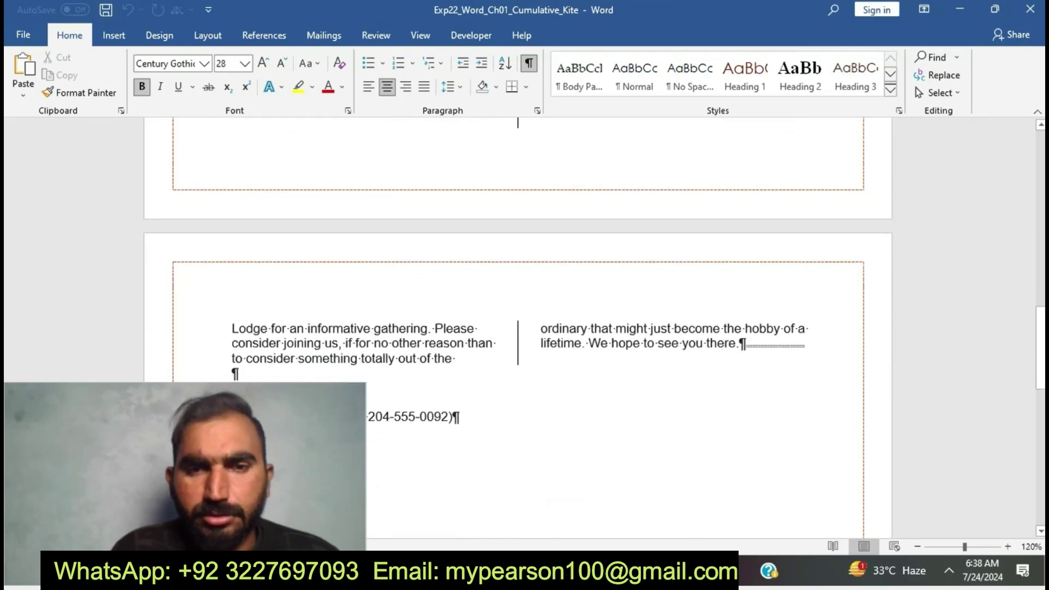
click(453, 417)
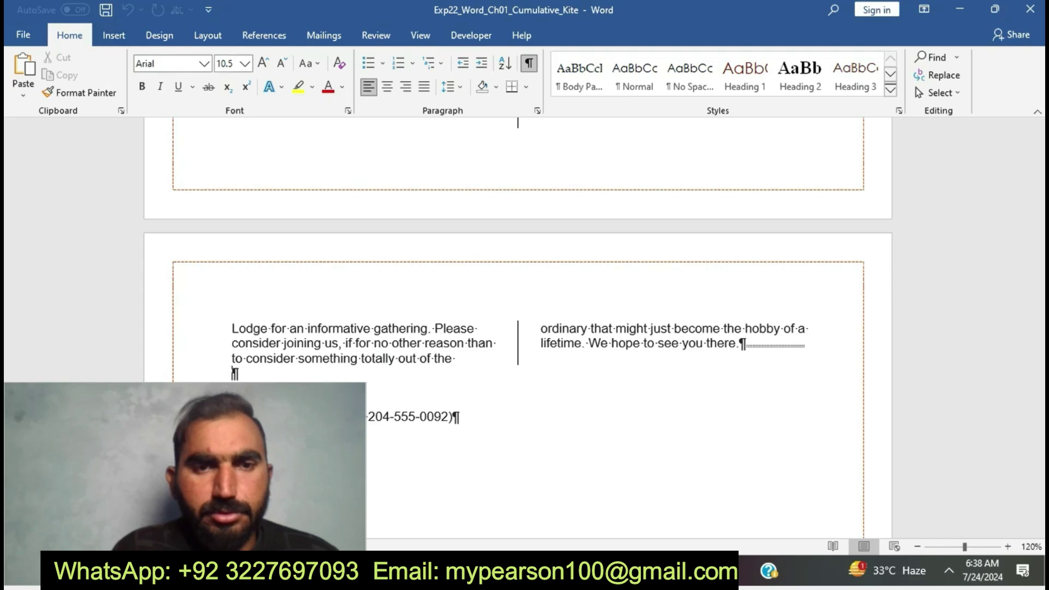
click(114, 35)
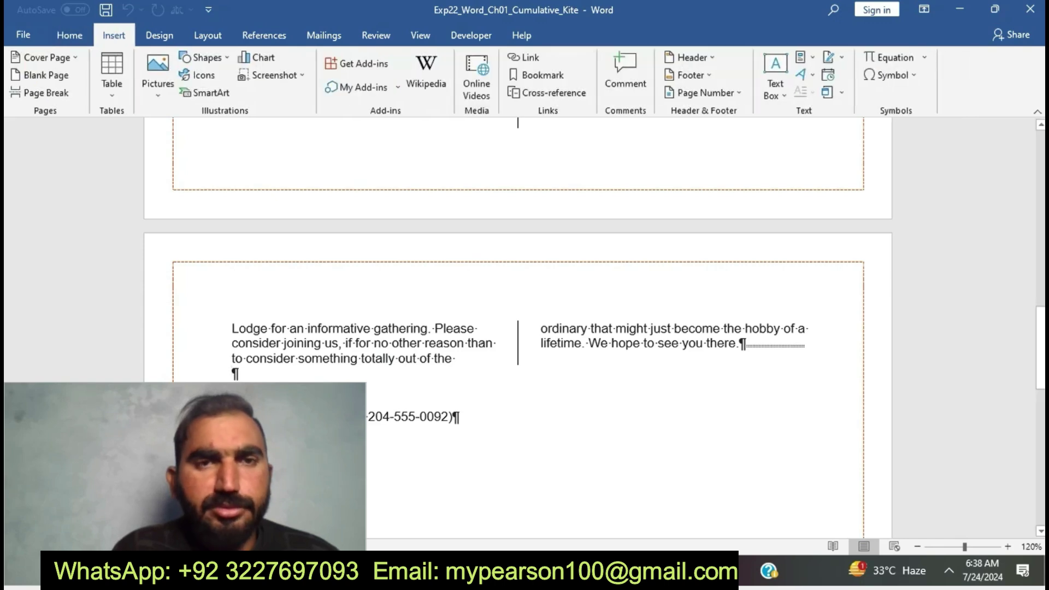
mouse_move(506, 571)
click(431, 495)
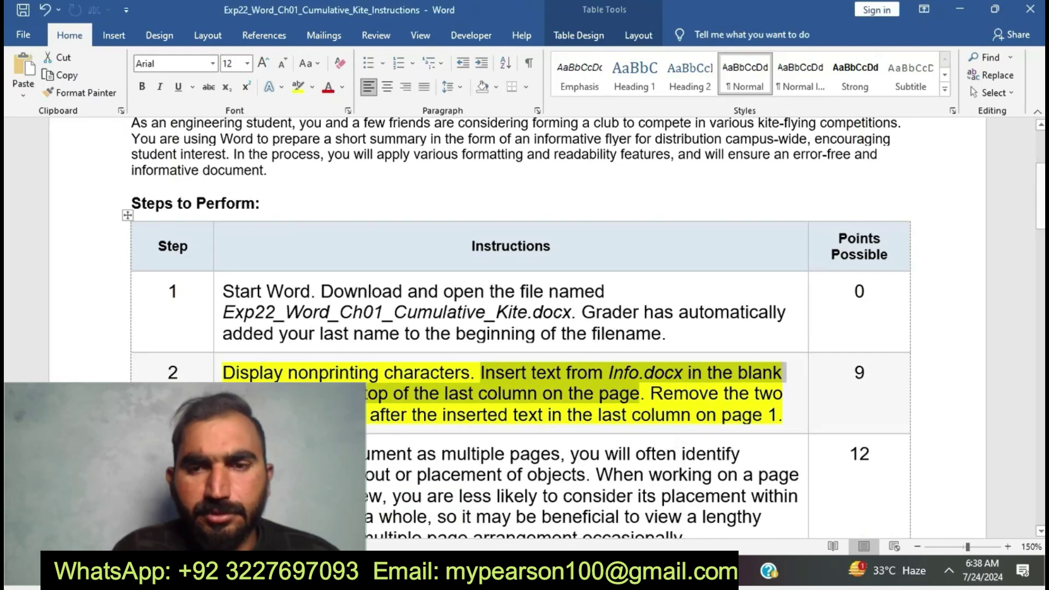
click(453, 495)
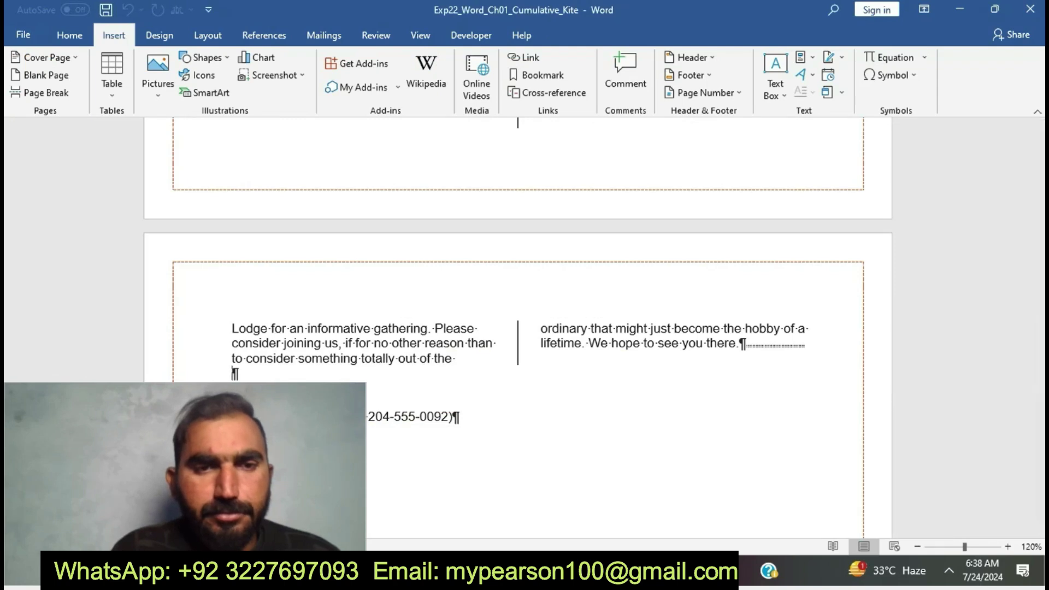
- Insert the text of the Info document from the Ch01 Cumulative Kite folder inside Word 22 file into the flyer's blank paragraph
click(842, 93)
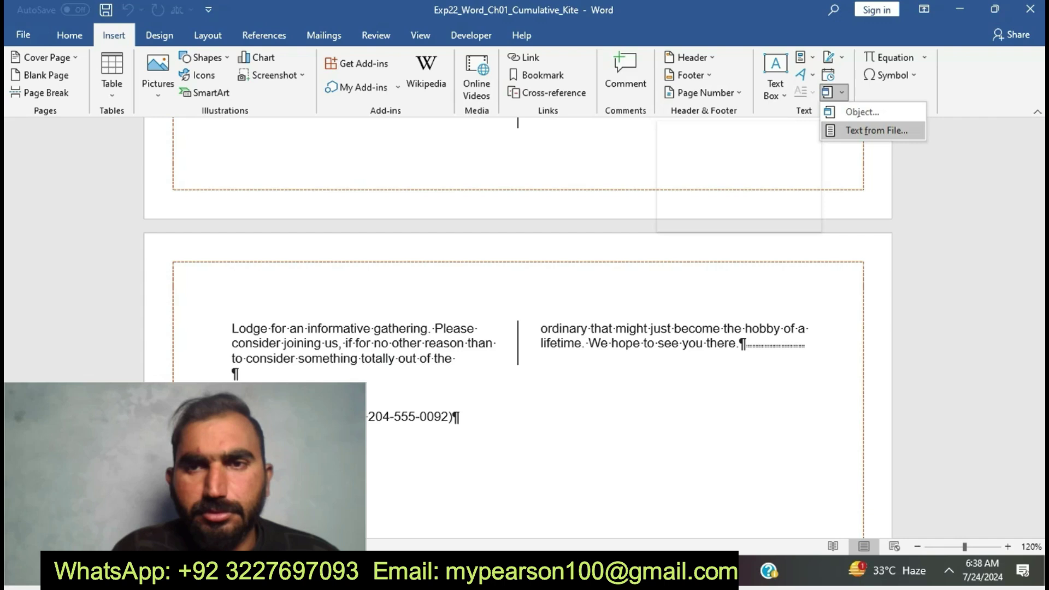
click(876, 130)
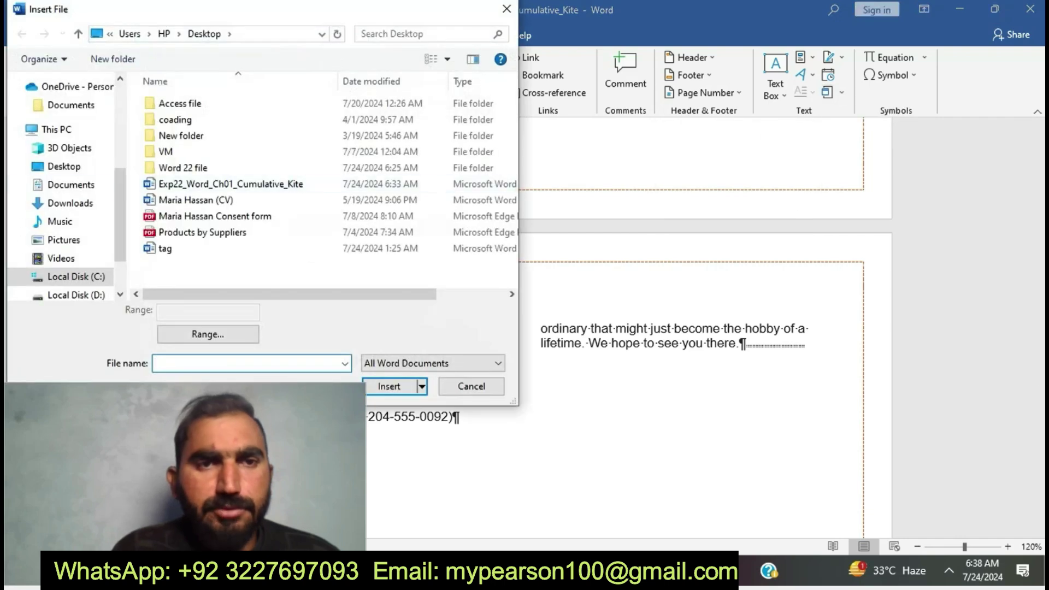
double_click(183, 167)
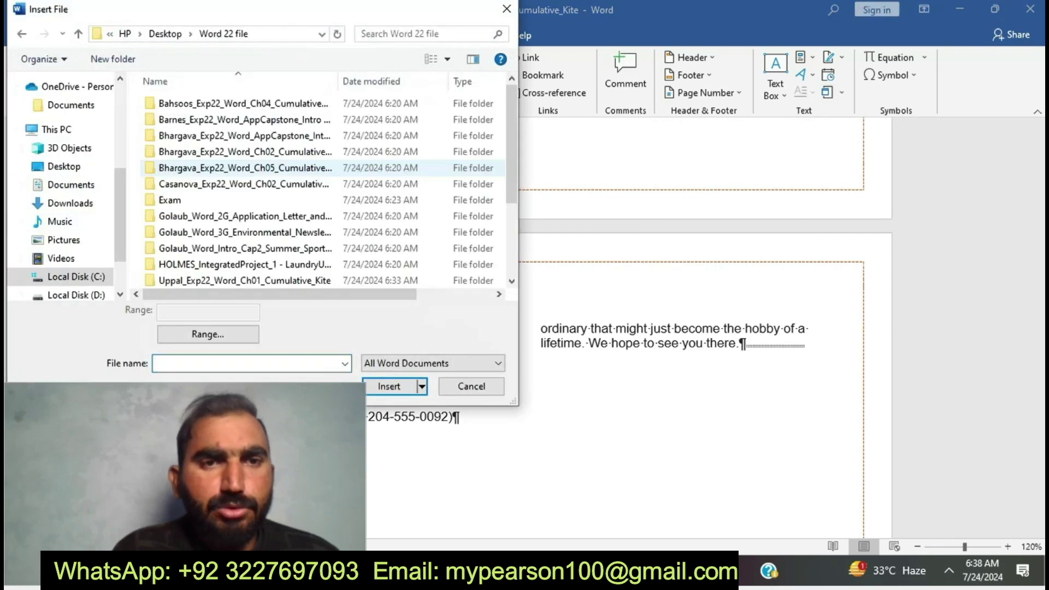
scroll(230, 218, down, 1)
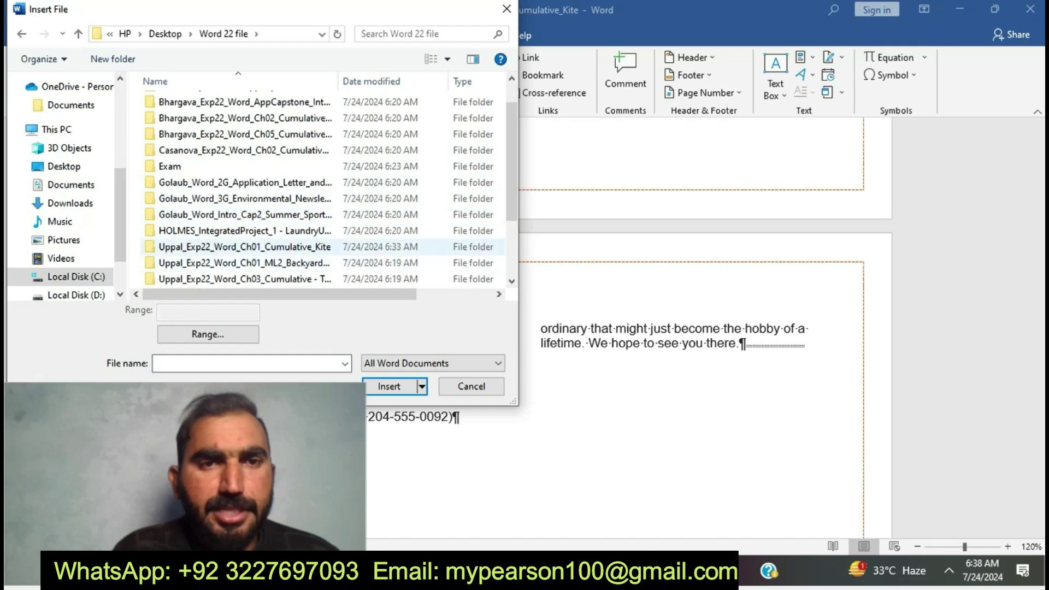
double_click(244, 246)
click(167, 120)
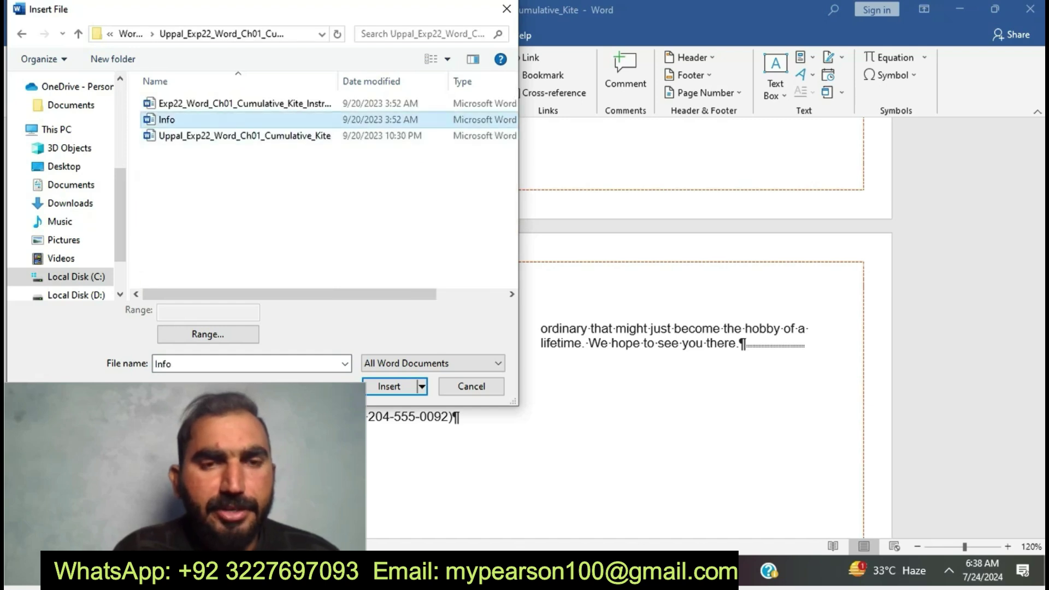
key(Return)
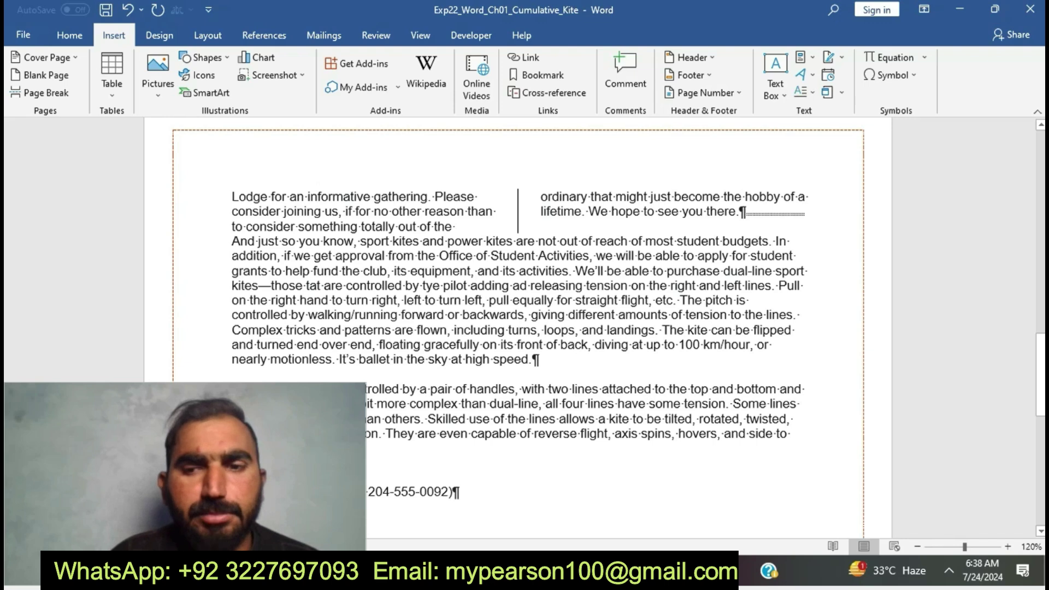
- Select the Step 2 sentence about removing the two blank paragraphs in the instructions and compare it with the flyer
mouse_move(508, 571)
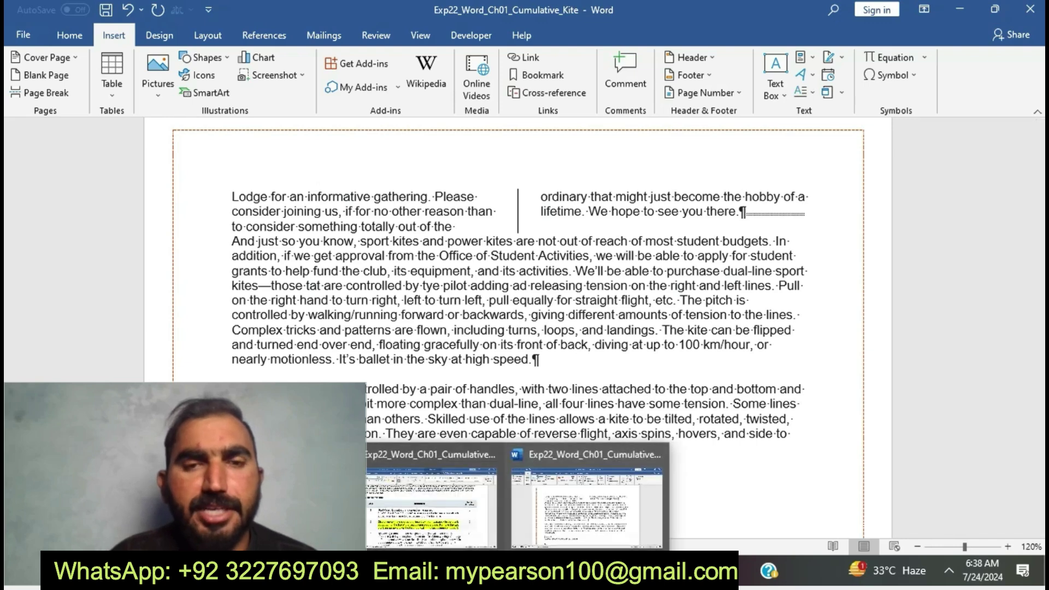
click(431, 511)
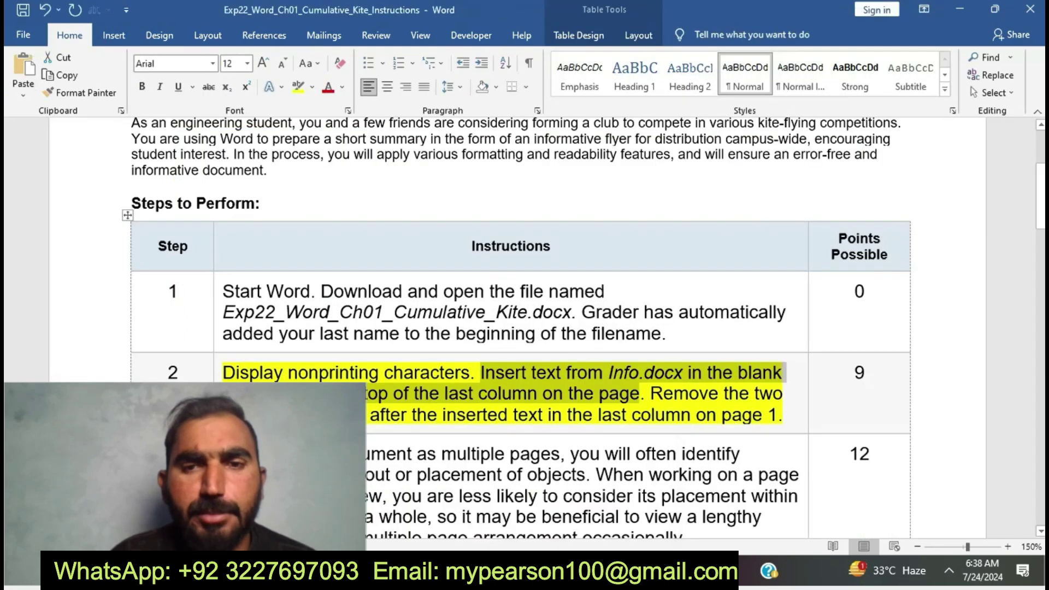
drag(650, 393, 783, 415)
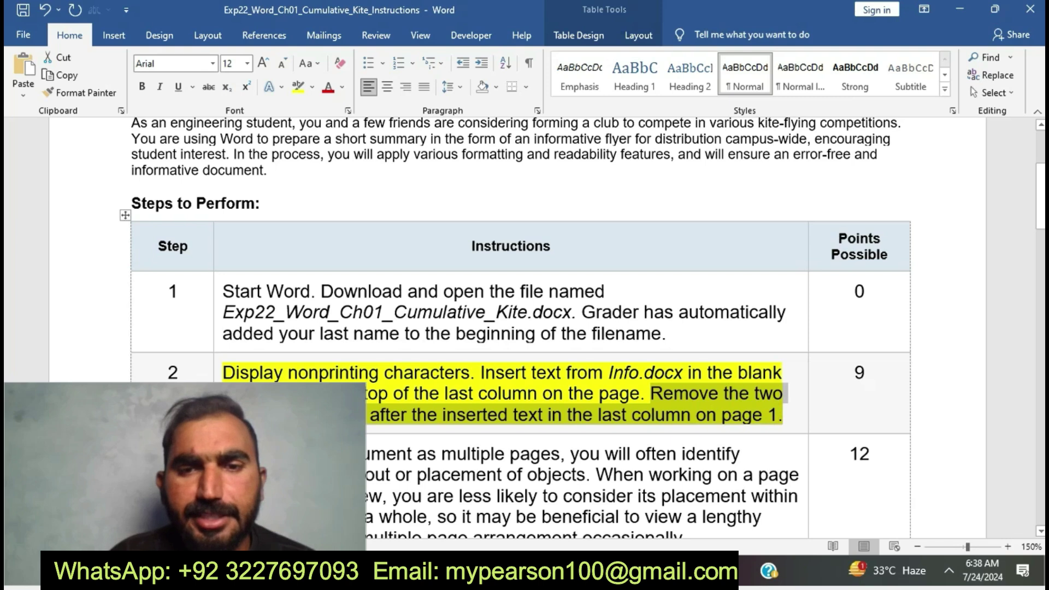
mouse_move(504, 571)
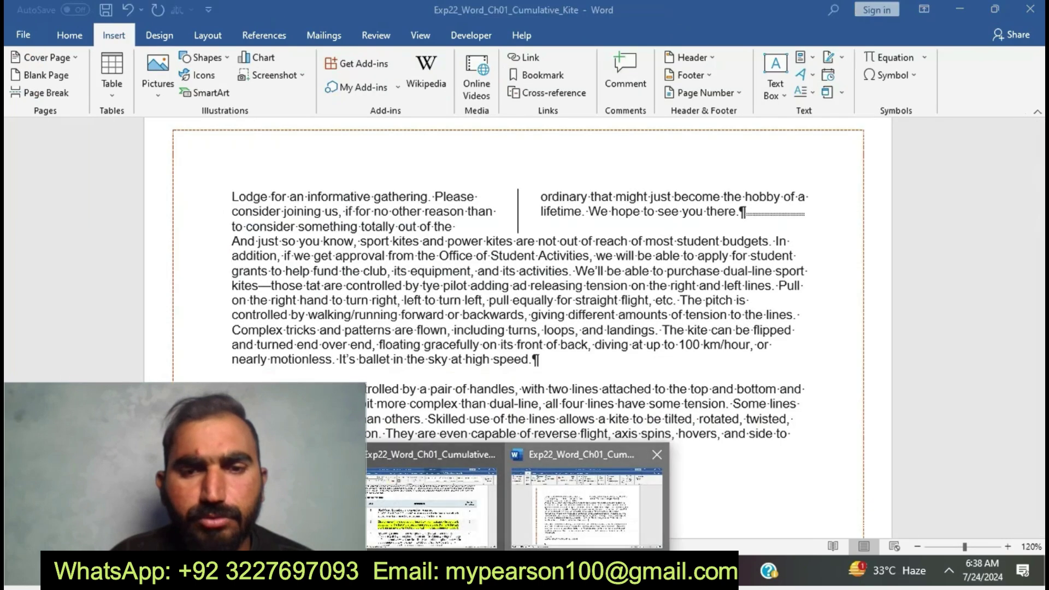
click(586, 505)
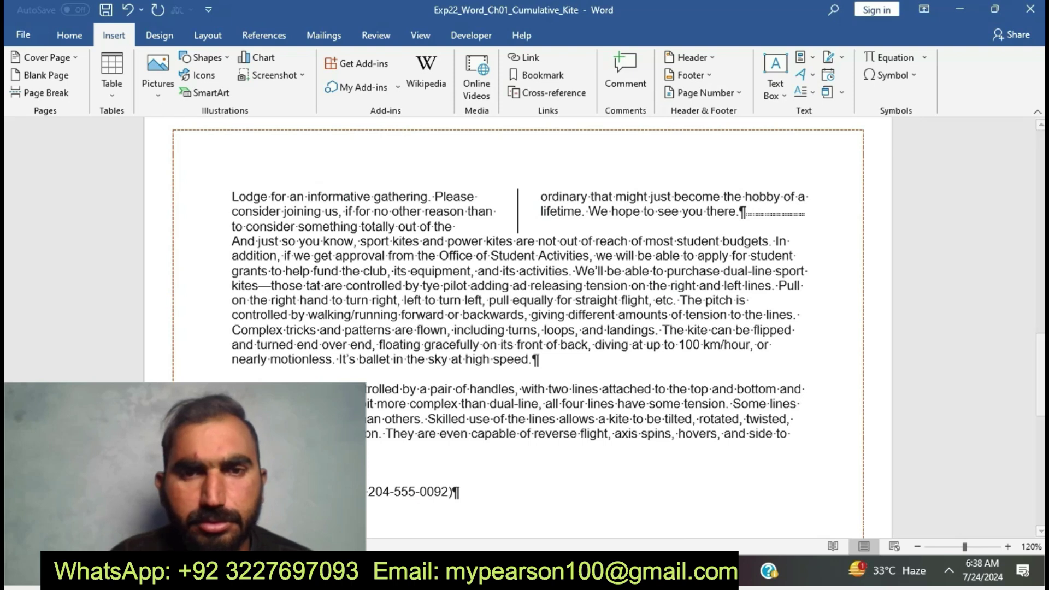
mouse_move(522, 573)
click(435, 494)
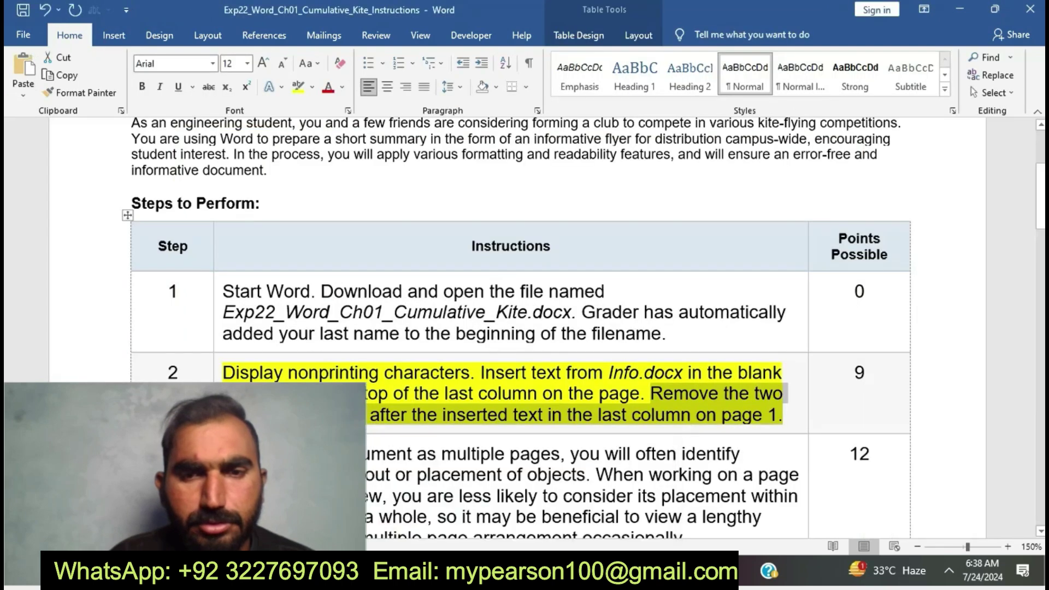
- Remove the yellow highlight from the whole Step 2 paragraph in the instructions
click(498, 393)
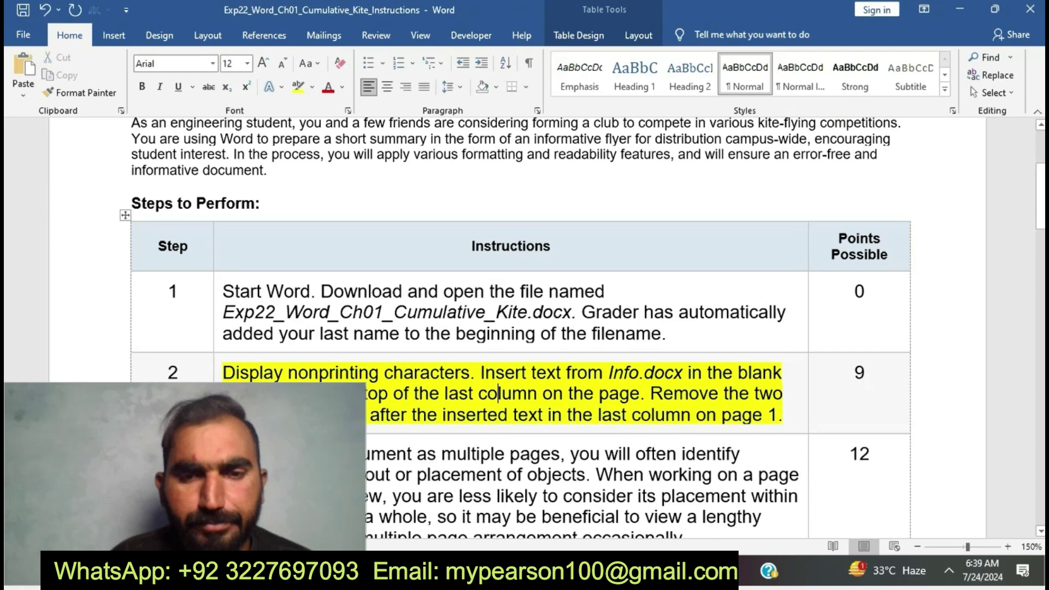
triple_click(498, 393)
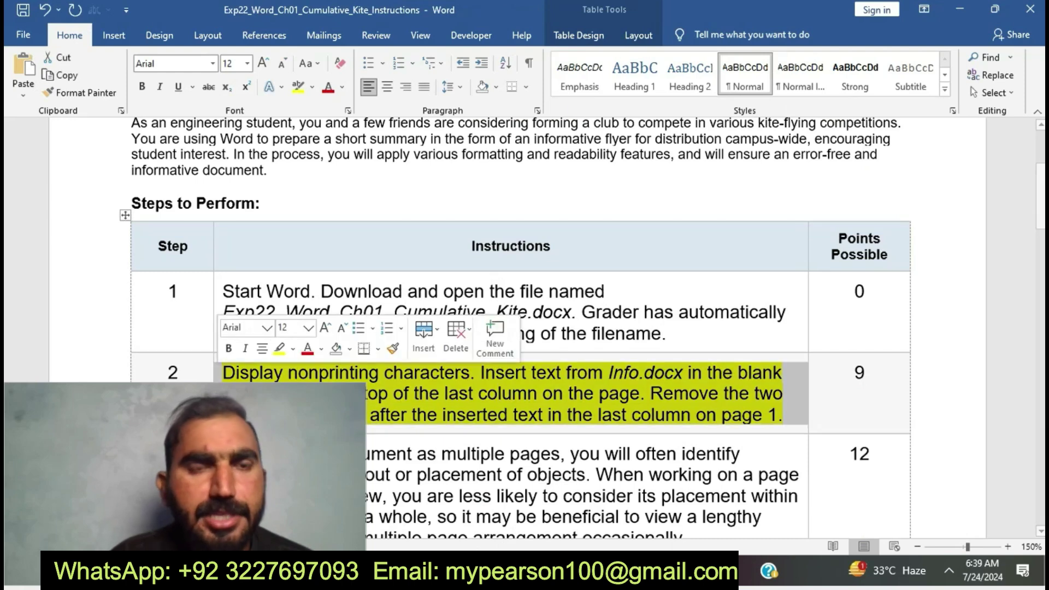
click(279, 348)
click(321, 394)
- Highlight the full Step 3 text in the instructions in yellow
scroll(322, 393, down, 2)
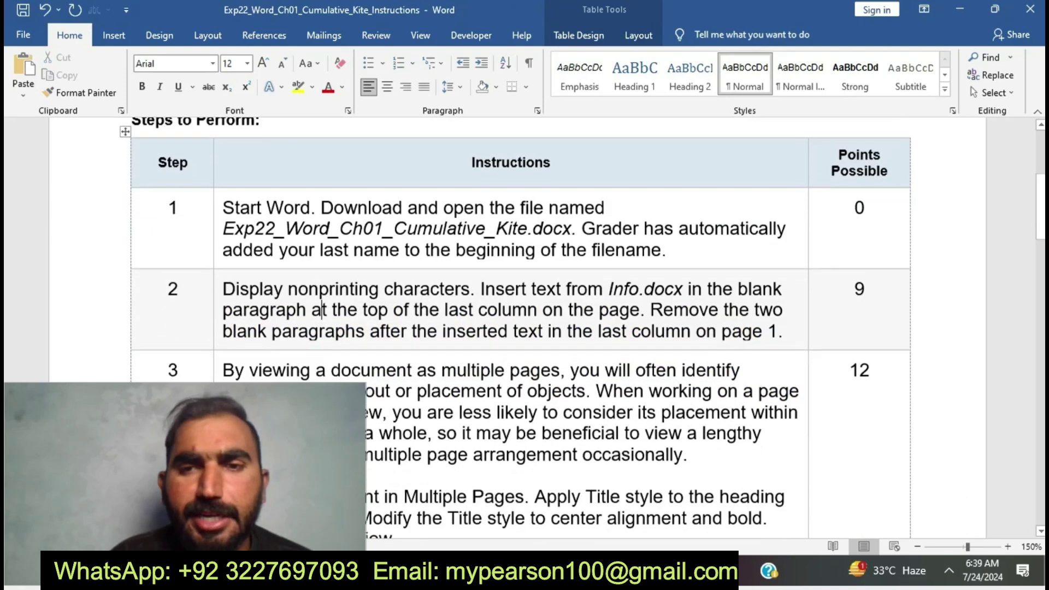
scroll(322, 349, down, 1)
click(217, 333)
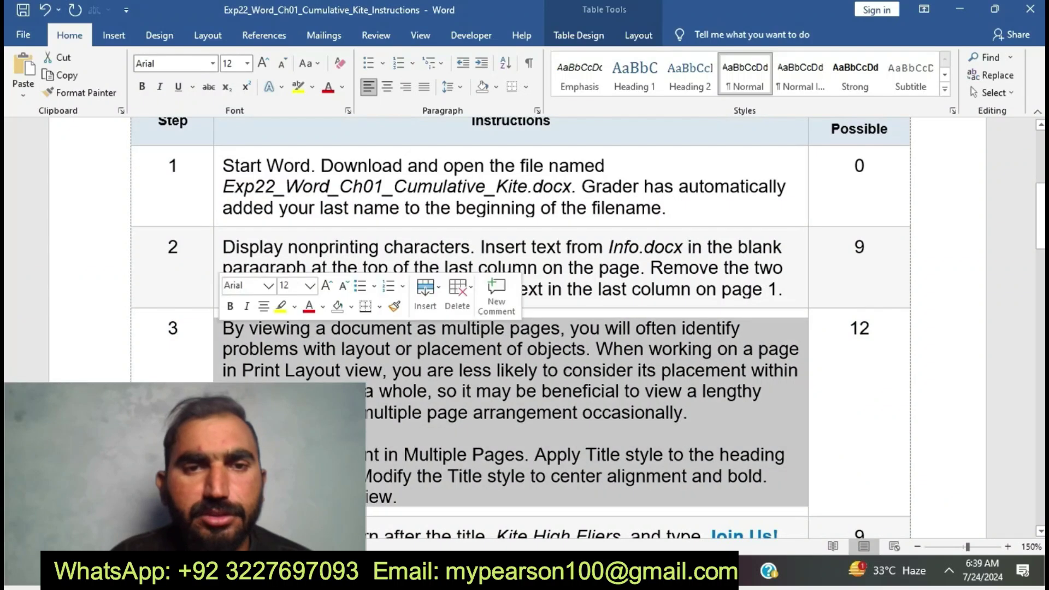
click(280, 307)
click(416, 497)
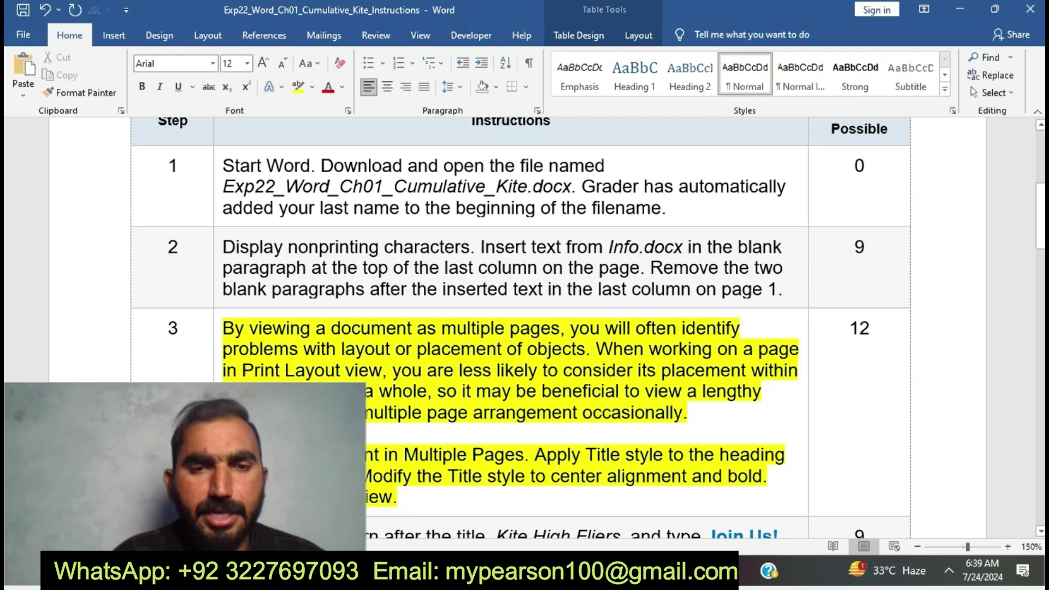
- Mark the Step 3 phrase about Multiple Pages in the instructions, then show the flyer in Multiple Pages view
drag(312, 455, 524, 455)
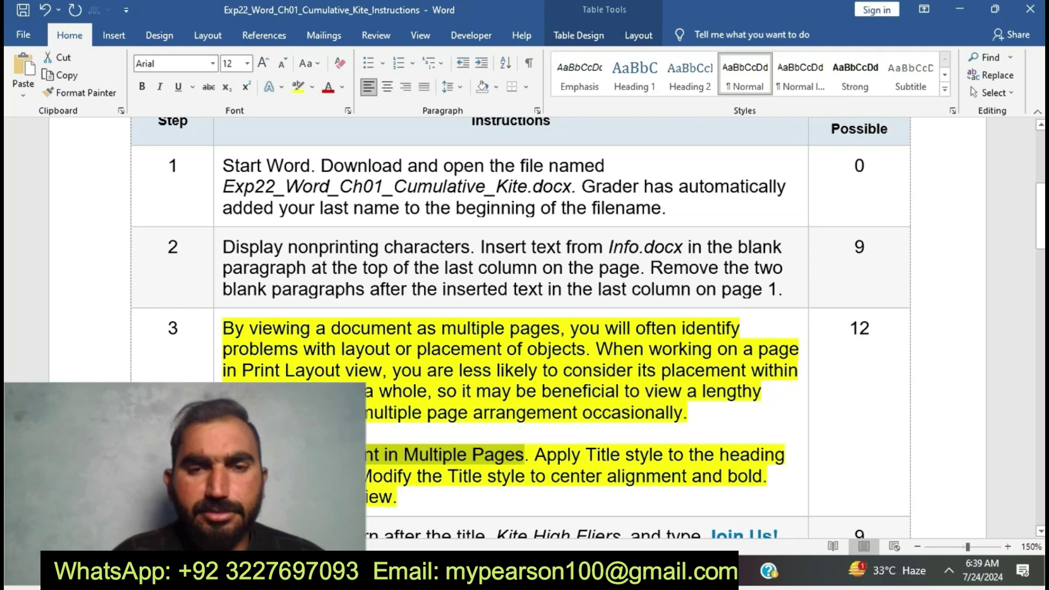
mouse_move(516, 571)
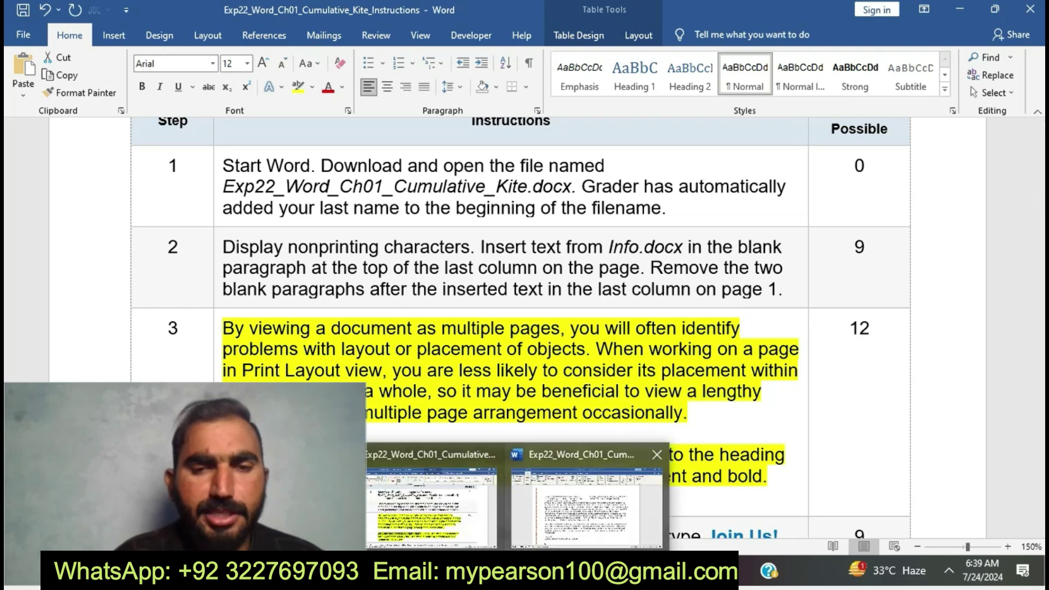
click(590, 505)
click(420, 35)
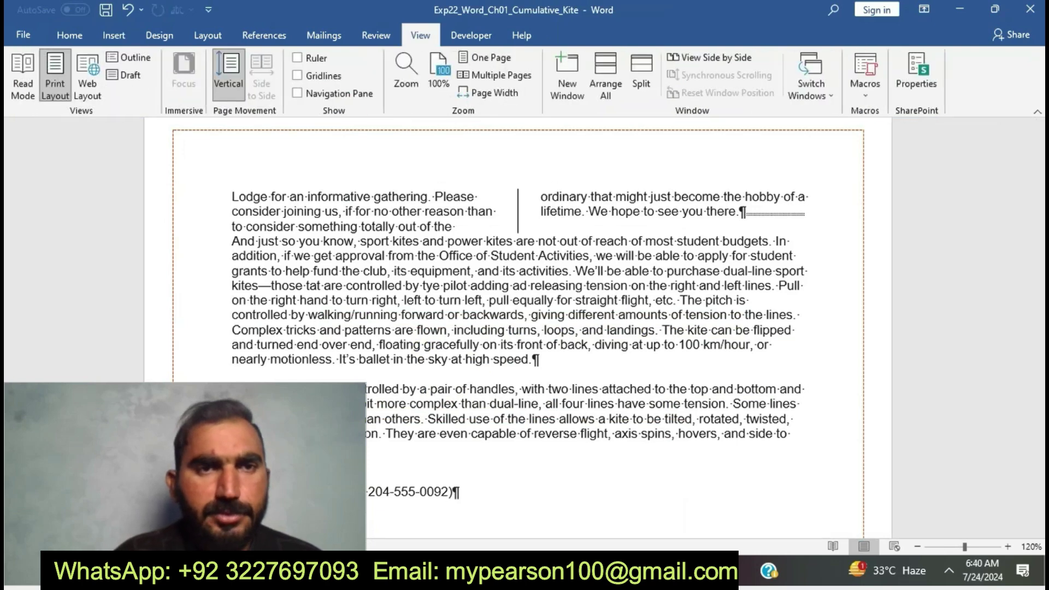
click(493, 75)
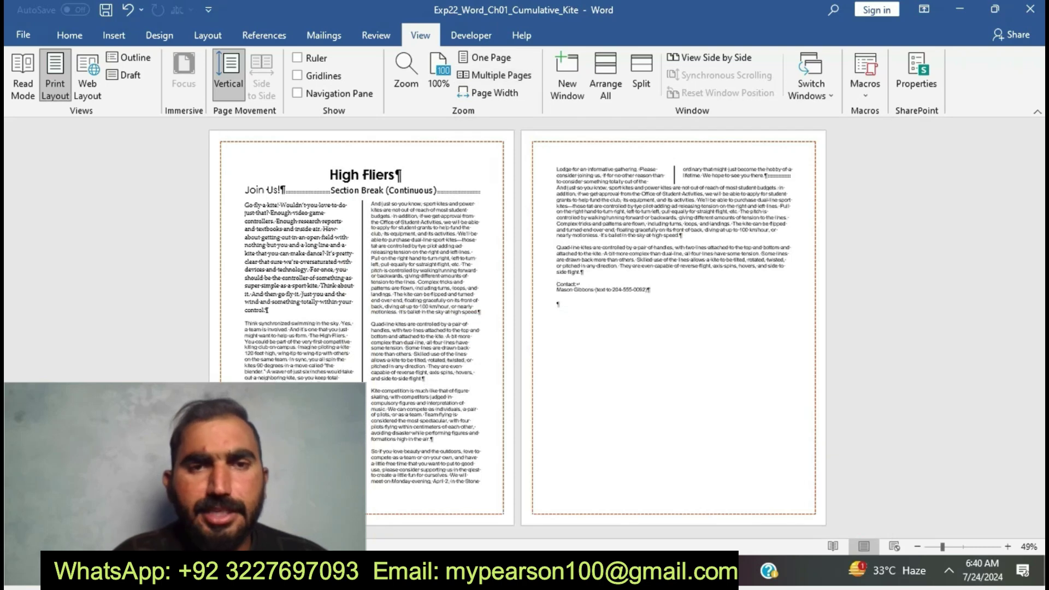
- Select the Step 3 phrase "Apply Title style to the heading" in the instructions and check it against the flyer's heading at closer zoom
mouse_move(522, 571)
click(436, 500)
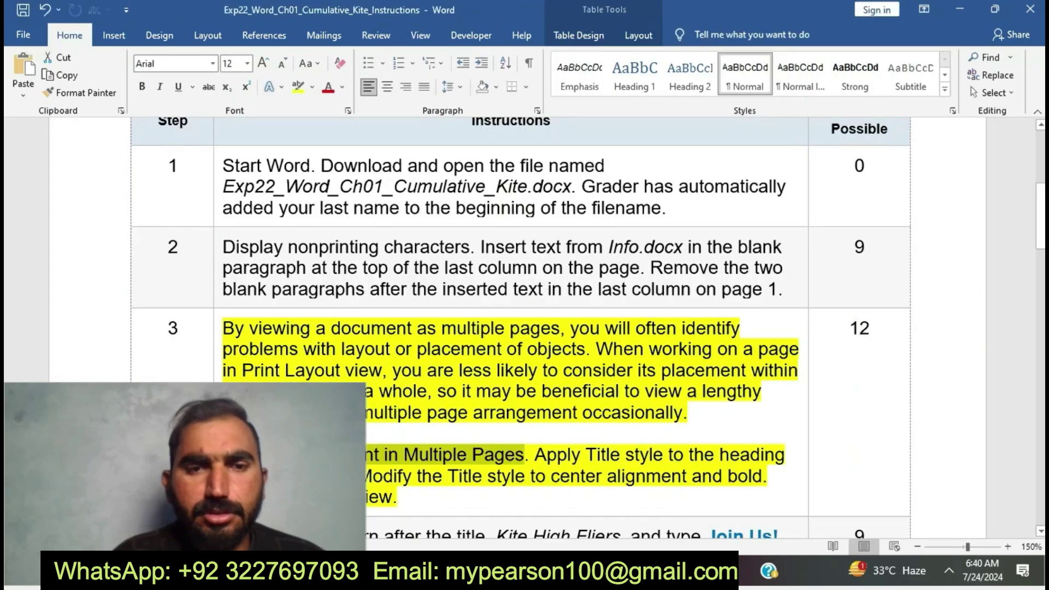
drag(536, 455, 787, 455)
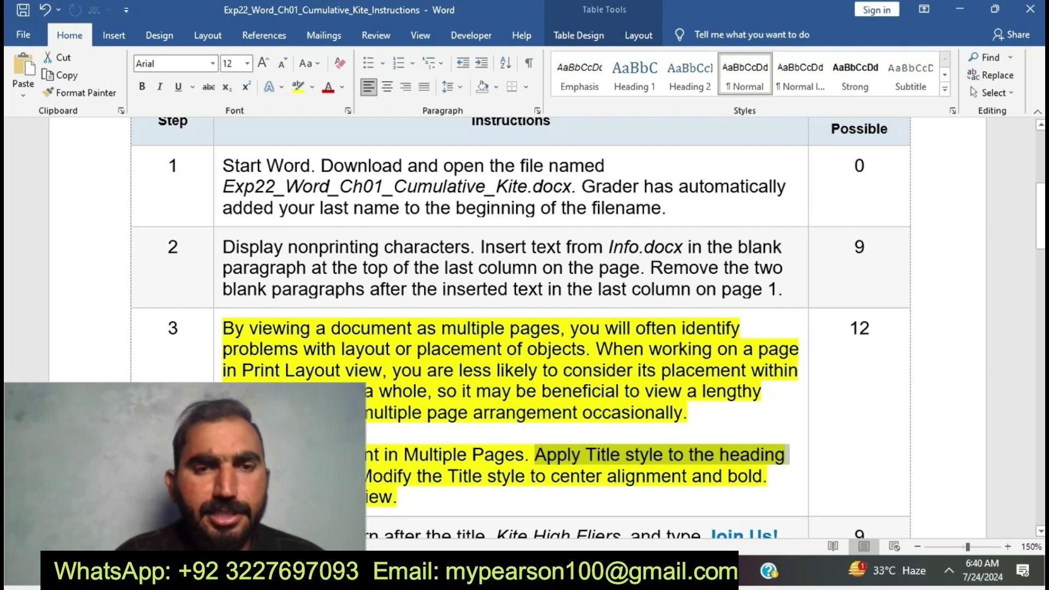
mouse_move(522, 571)
click(592, 496)
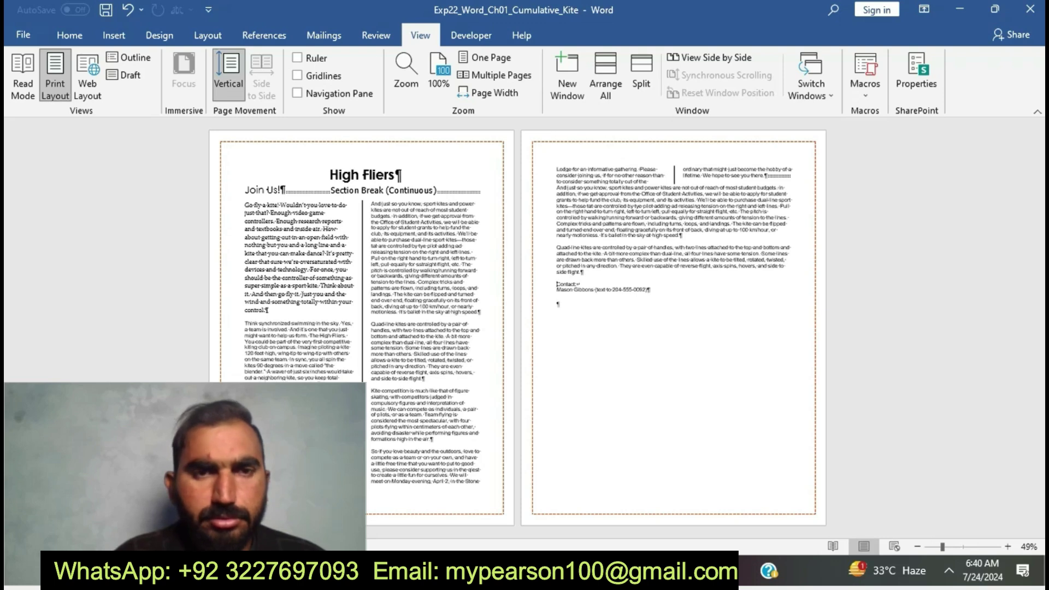
scroll(524, 328, up, 2)
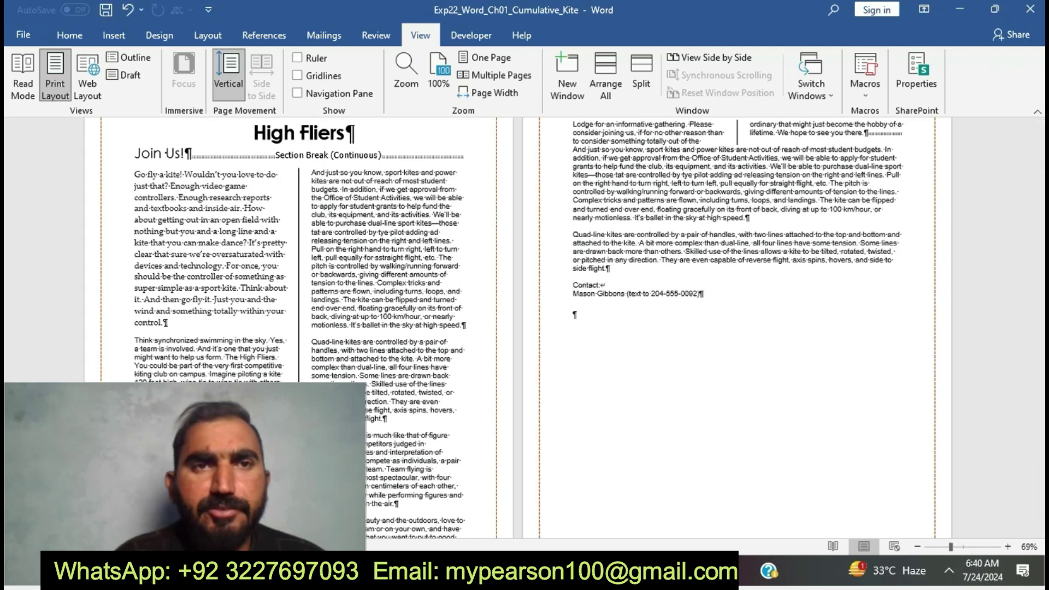
mouse_move(511, 571)
click(435, 498)
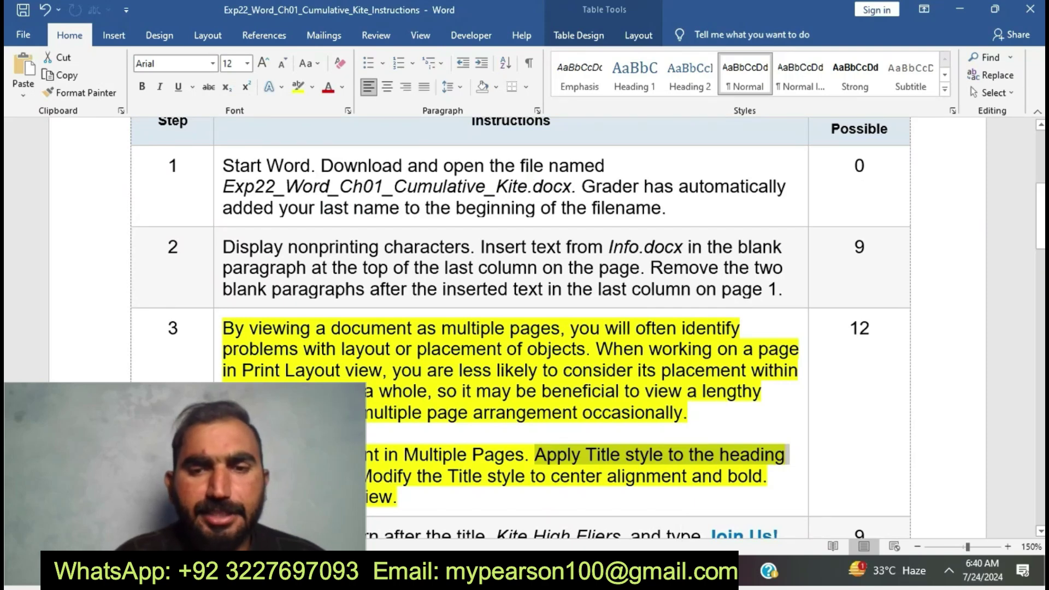
- Apply the Title style to the High Fliers heading on page 1 of the flyer
mouse_move(519, 571)
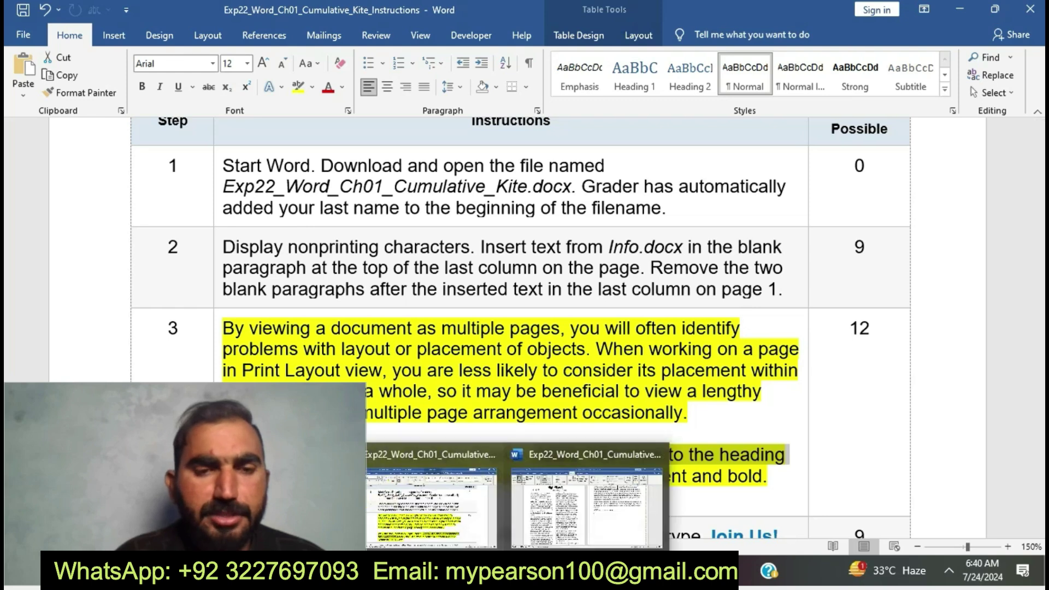
click(587, 498)
drag(253, 133, 357, 133)
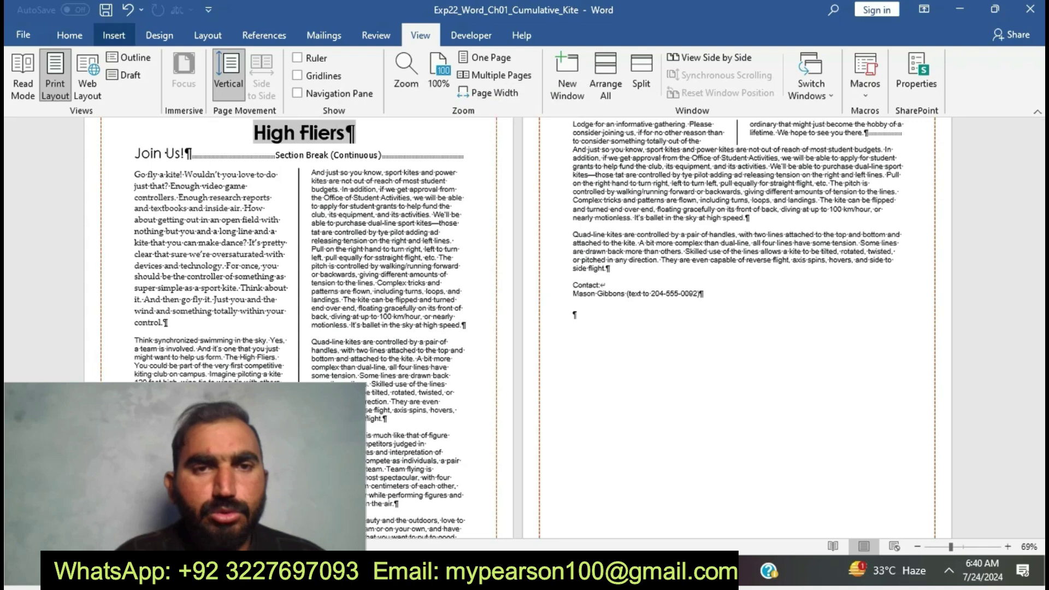
click(70, 35)
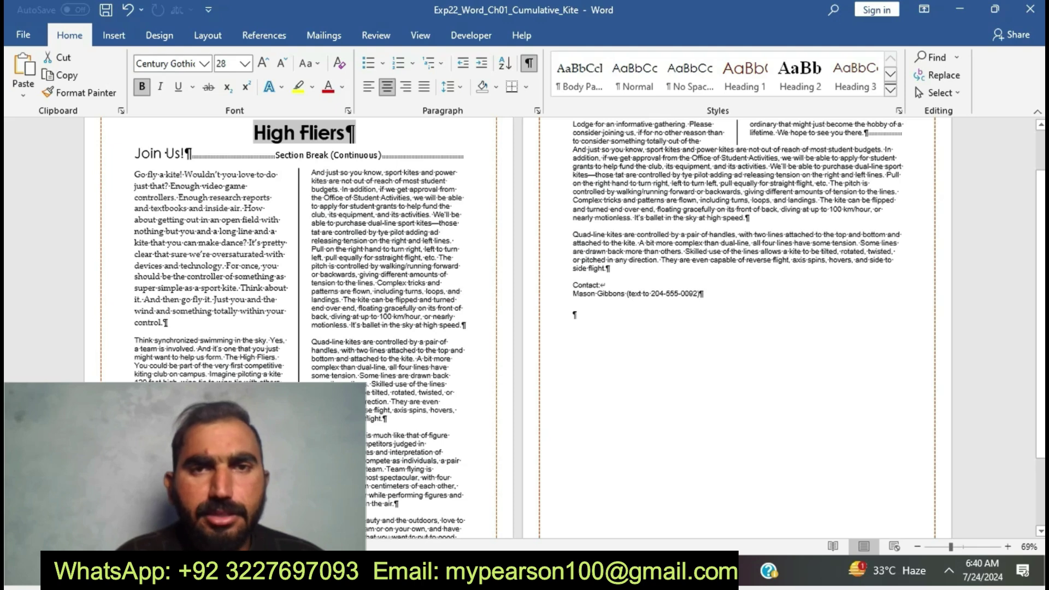
click(891, 90)
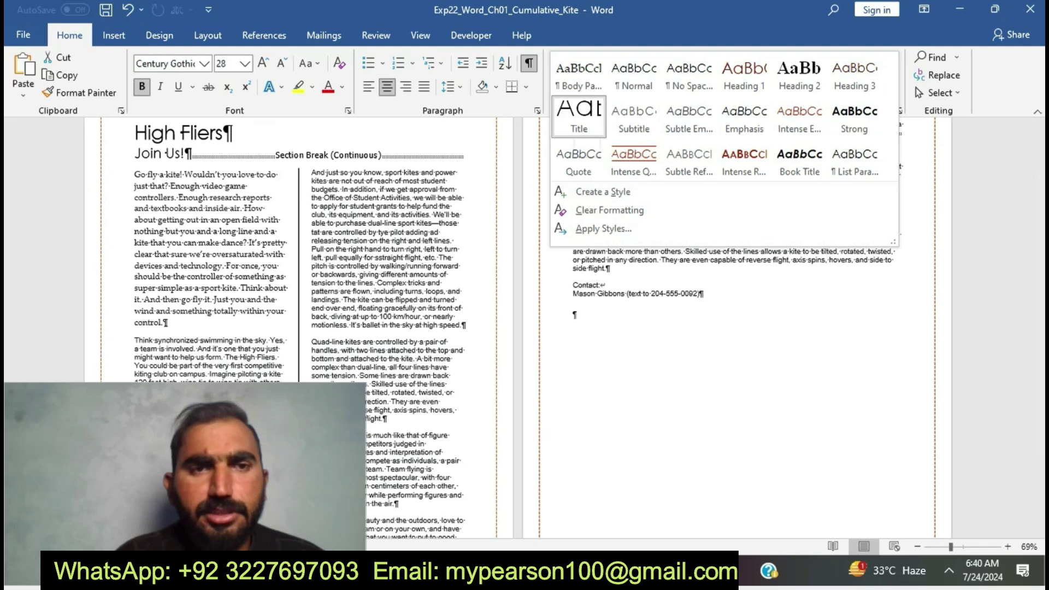
click(579, 115)
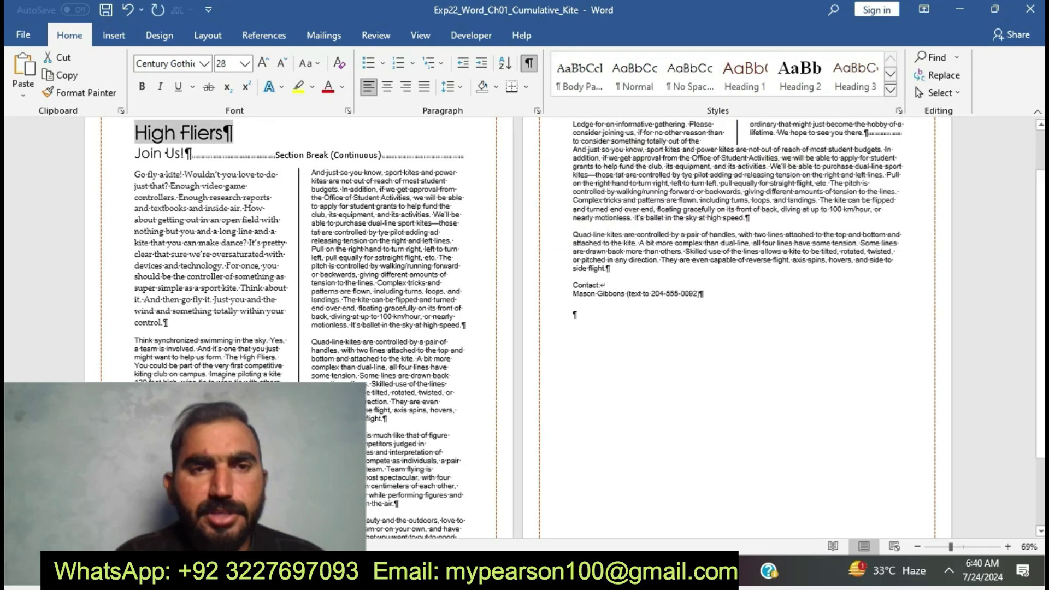
- Recheck the Step 3 sentence on modifying the Title style, then make the flyer's High Fliers heading bold
mouse_move(521, 573)
click(601, 503)
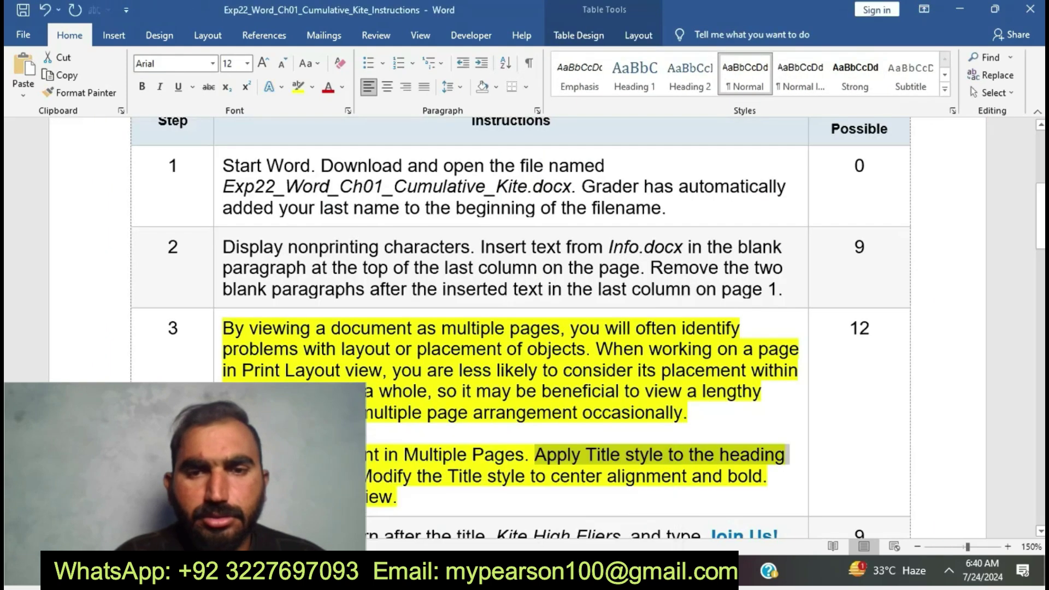
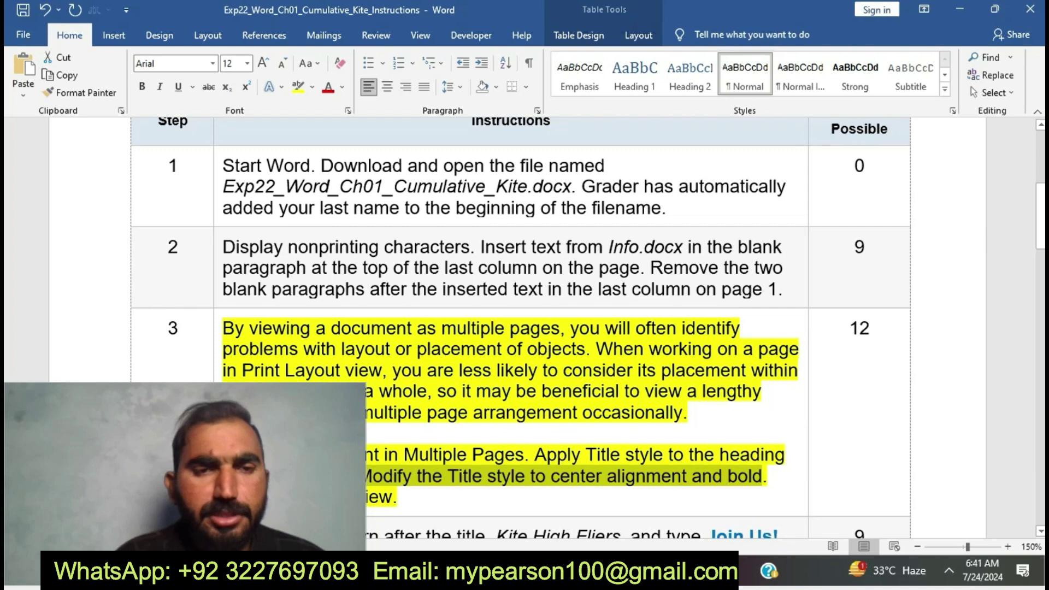
mouse_move(517, 571)
click(598, 500)
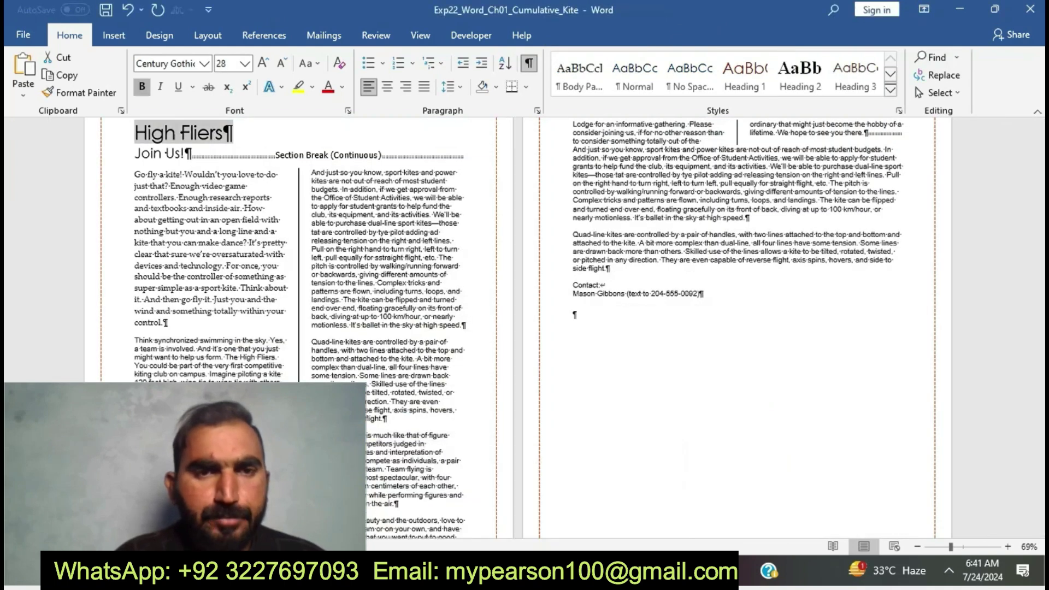
key(ctrl+b)
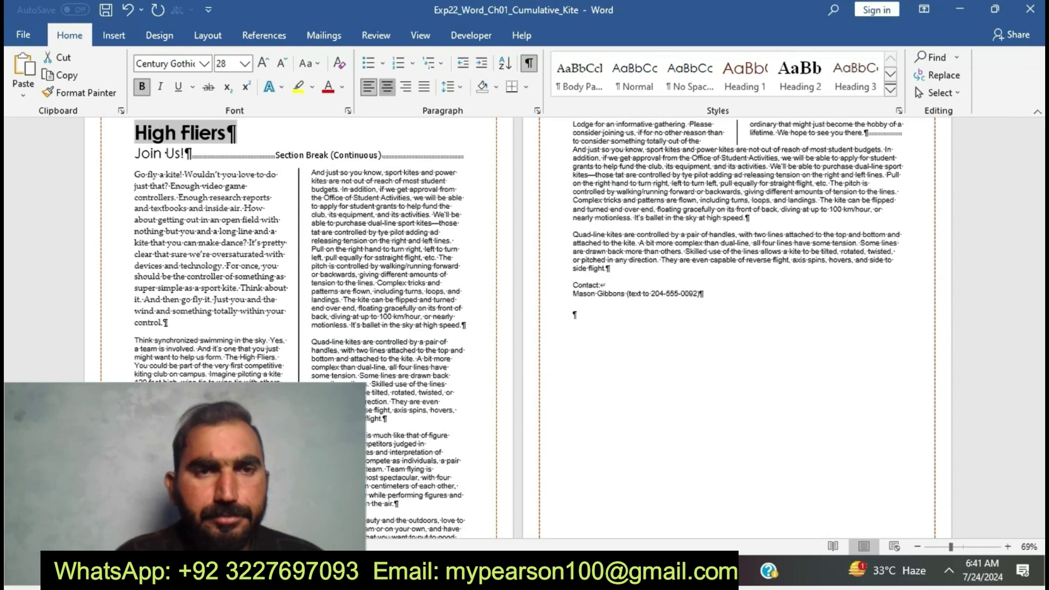
- Center the High Fliers heading and, after rechecking Step 3 of the instructions, return the flyer to 100% view
click(386, 87)
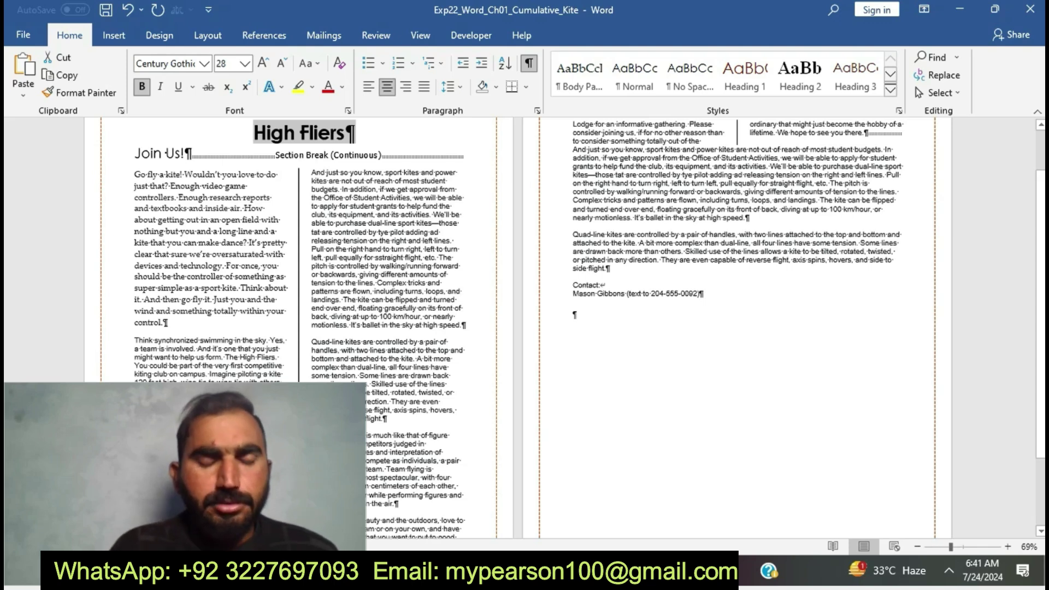
mouse_move(522, 571)
click(431, 500)
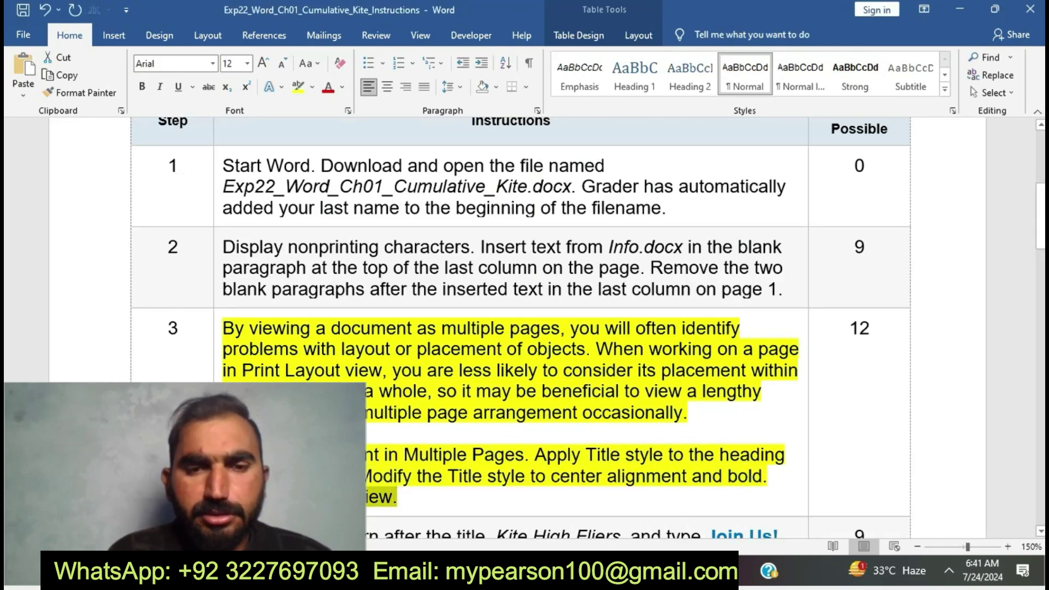
click(521, 570)
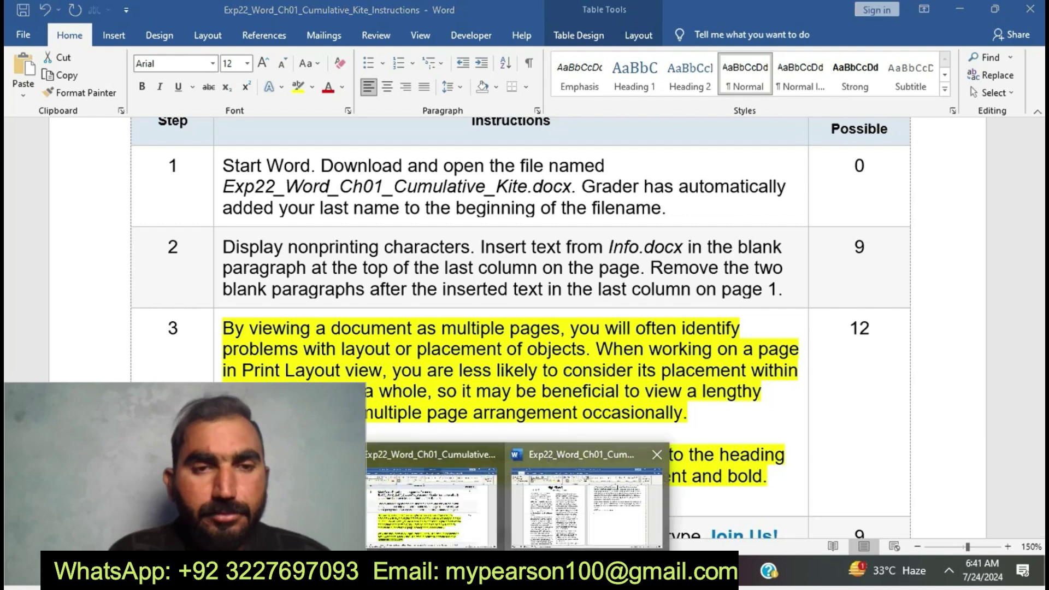
click(587, 494)
click(420, 36)
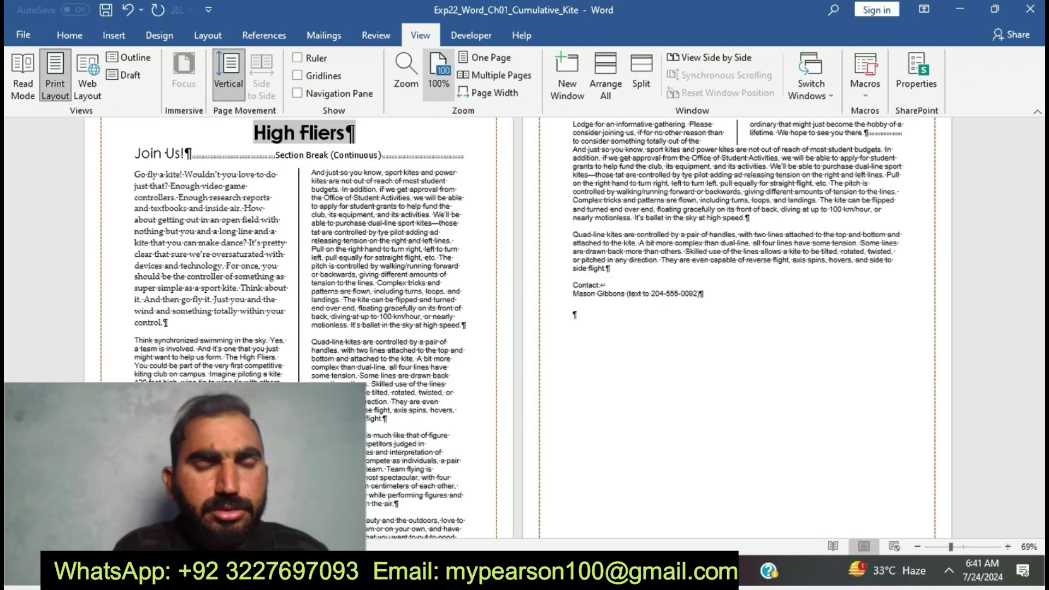
click(439, 77)
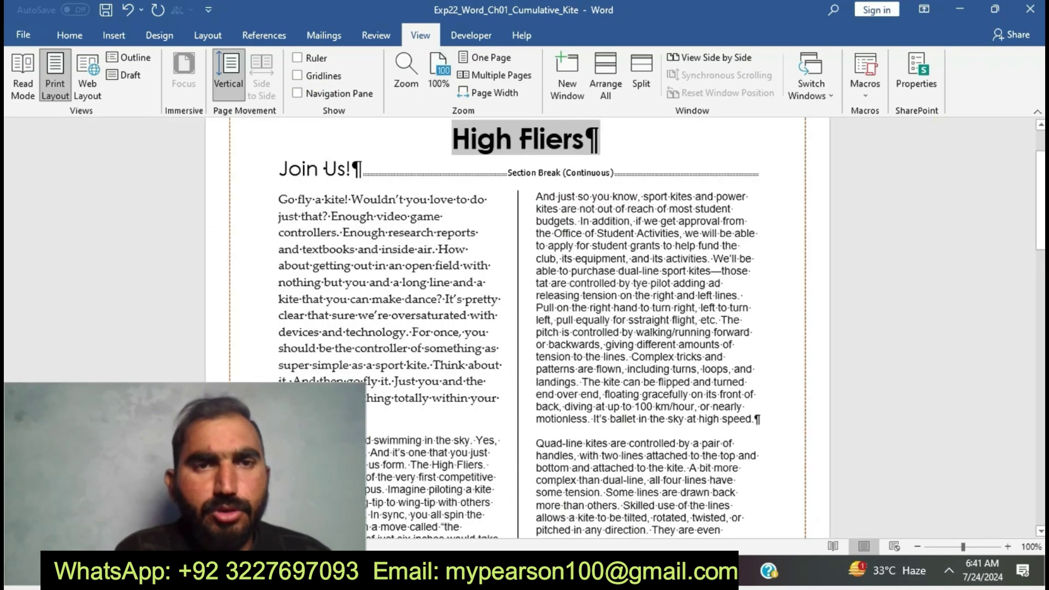
click(597, 220)
- Remove the yellow highlight from all the Step 3 text in the instructions document
mouse_move(509, 570)
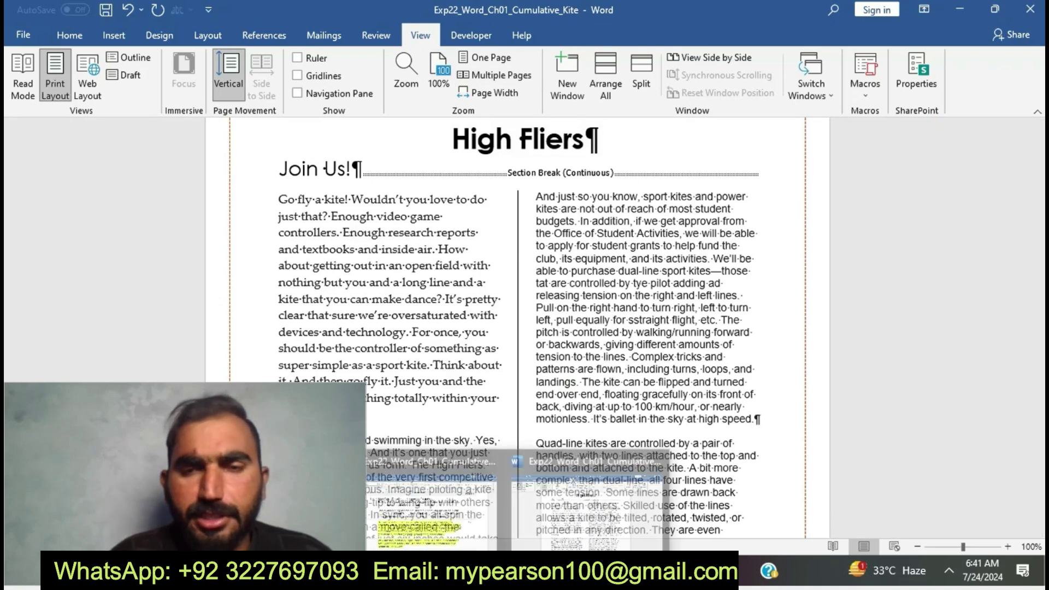
click(432, 495)
click(224, 434)
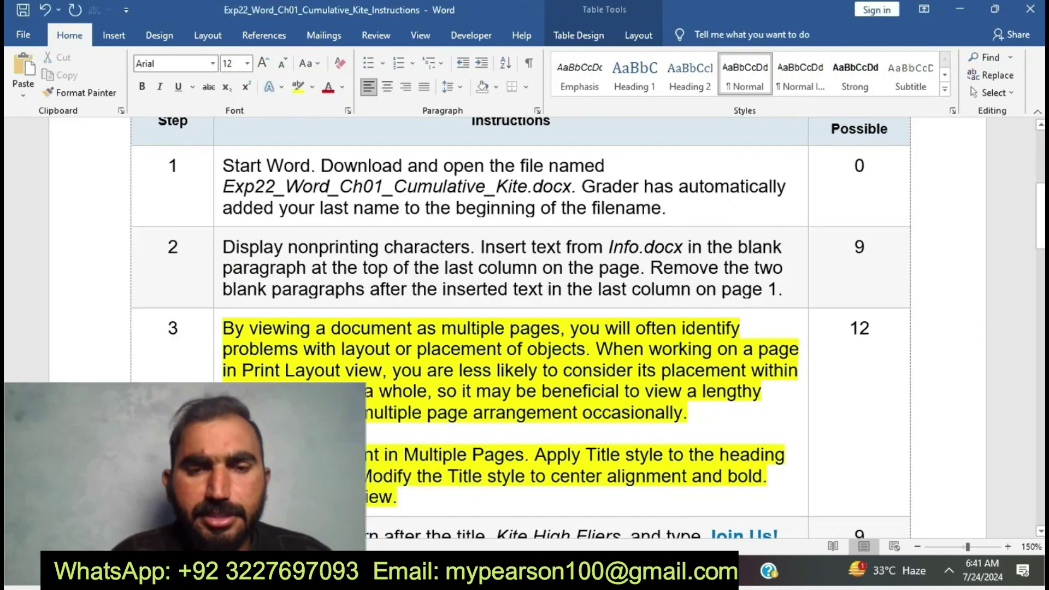
scroll(520, 328, down, 2)
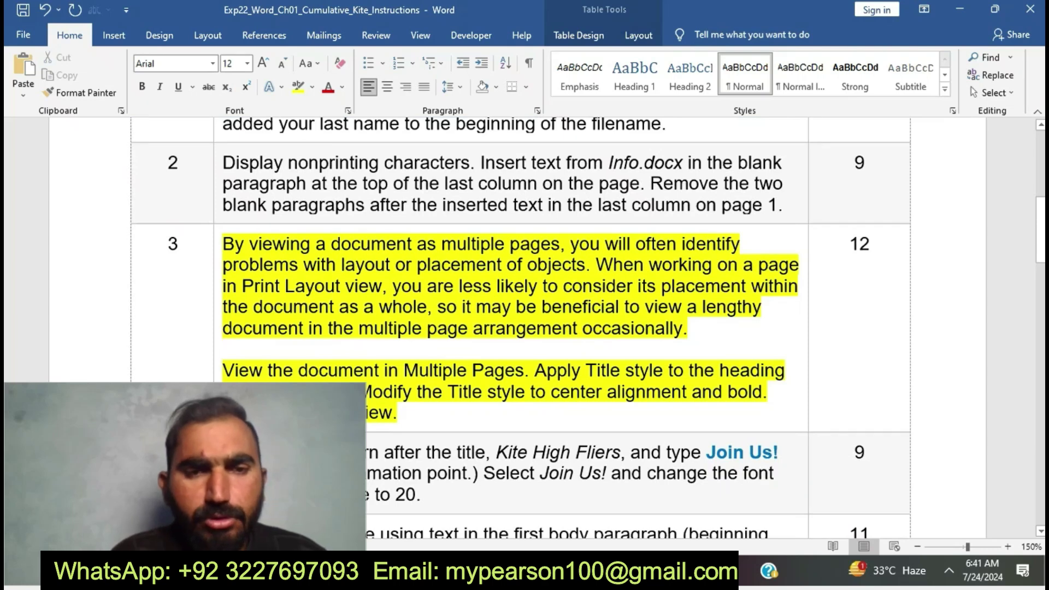
click(218, 245)
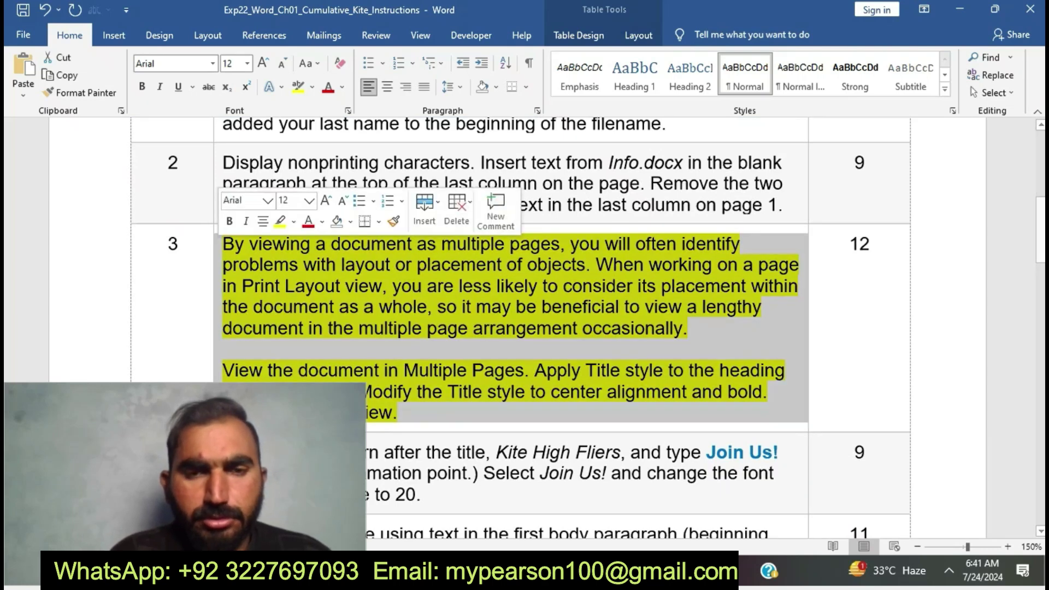
click(280, 221)
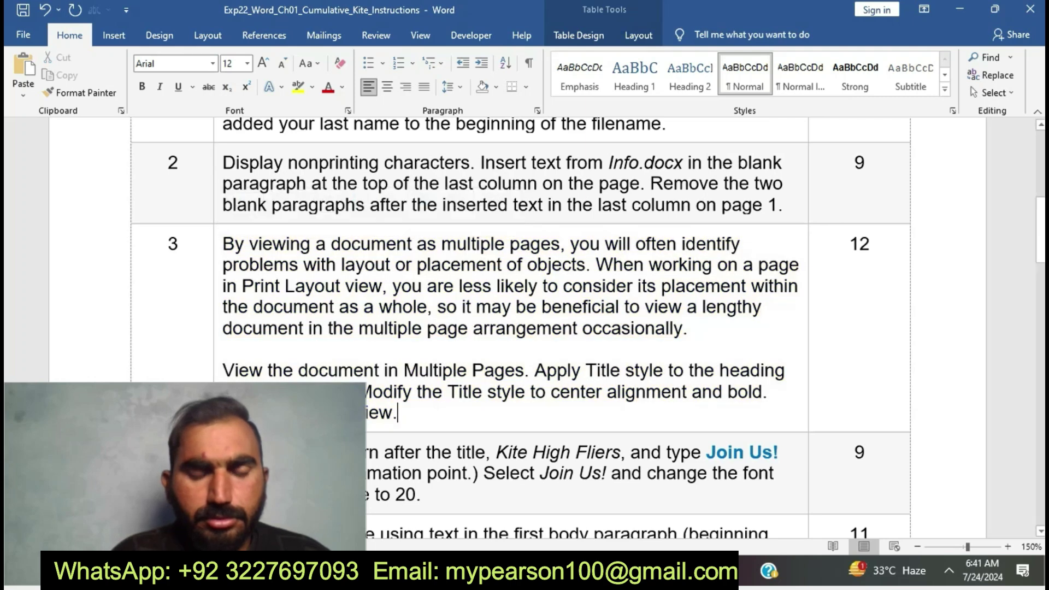
- Highlight the whole Step 4 text in yellow in the instructions document
scroll(281, 221, down, 3)
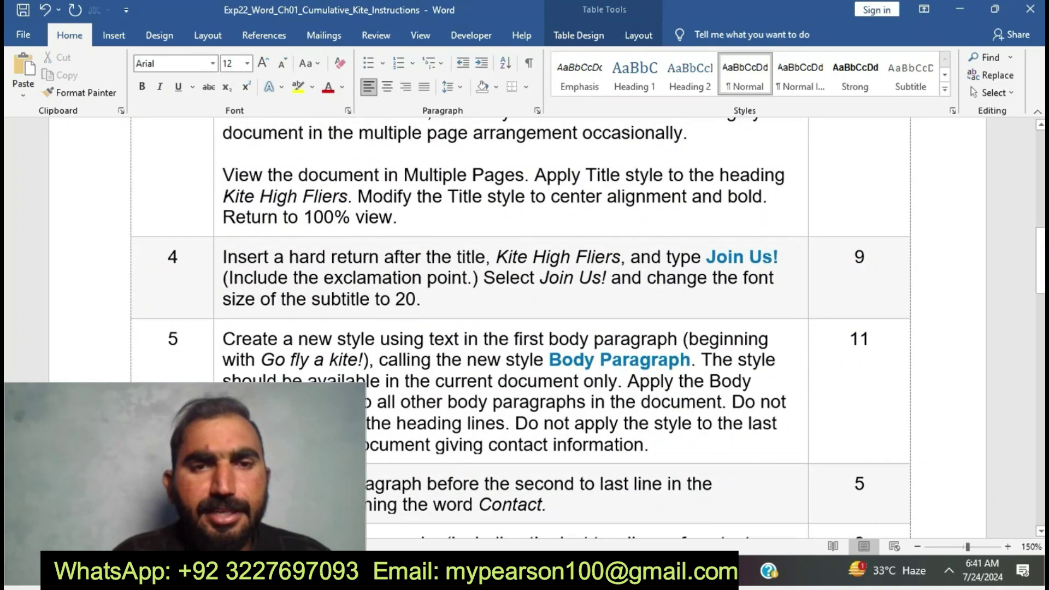
click(217, 273)
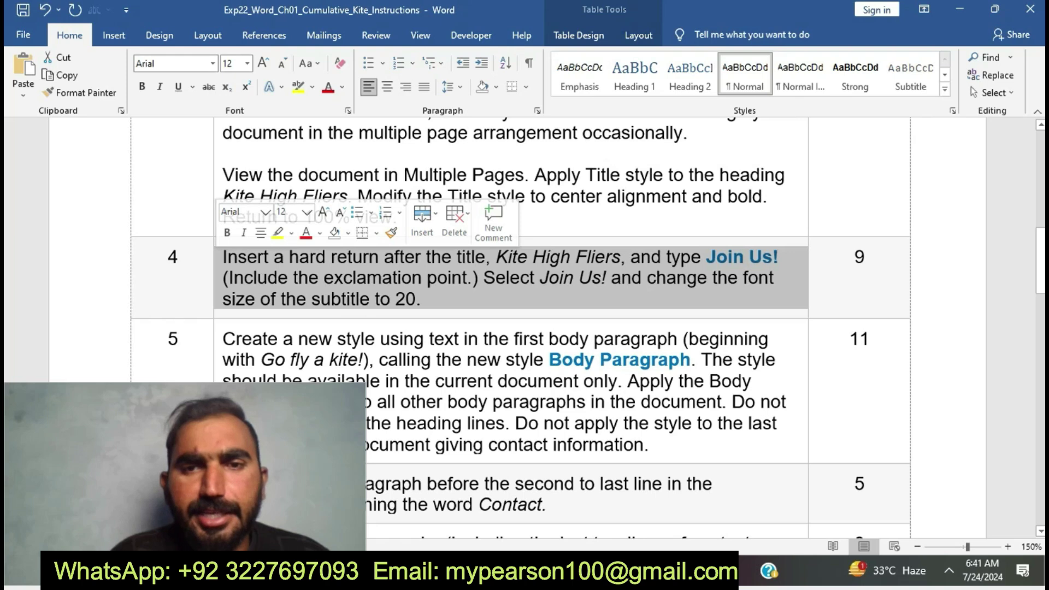
click(277, 233)
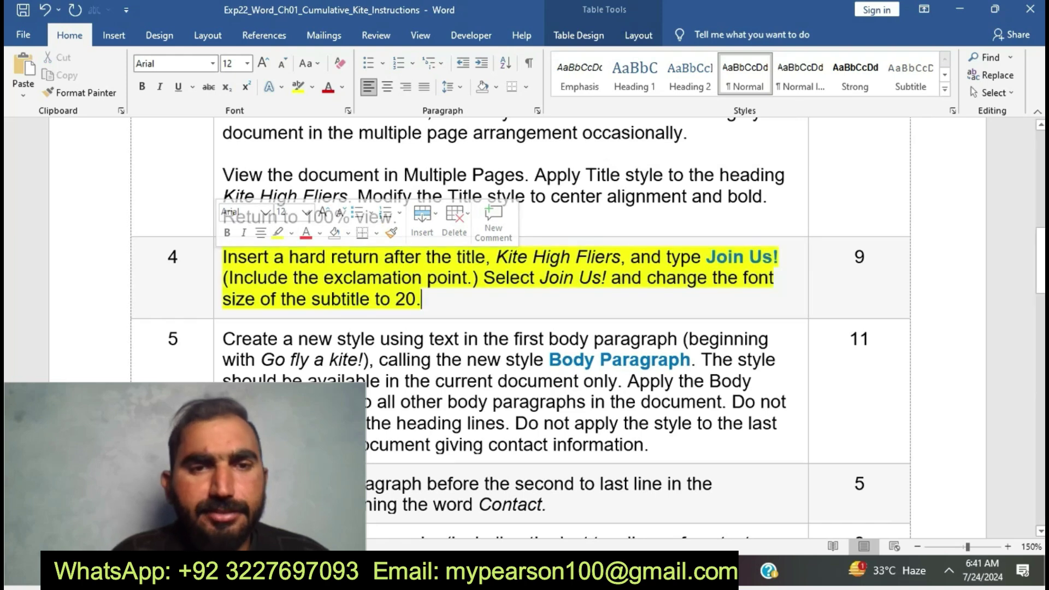
click(352, 278)
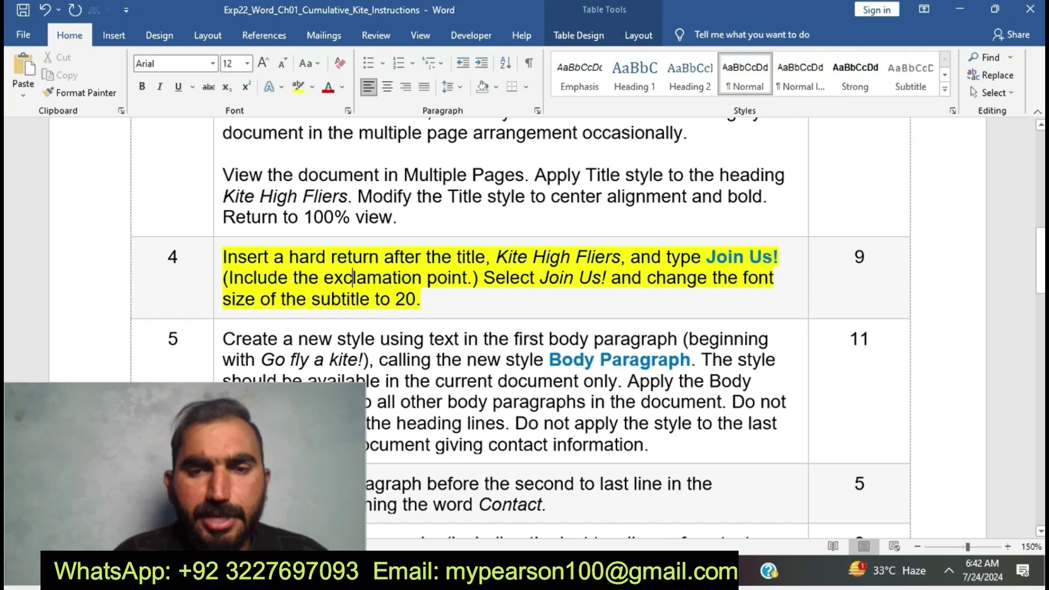
- Select the Step 4 sentence about the subtitle size, then set the flyer's Join Us! line to font size 20
drag(484, 278, 421, 298)
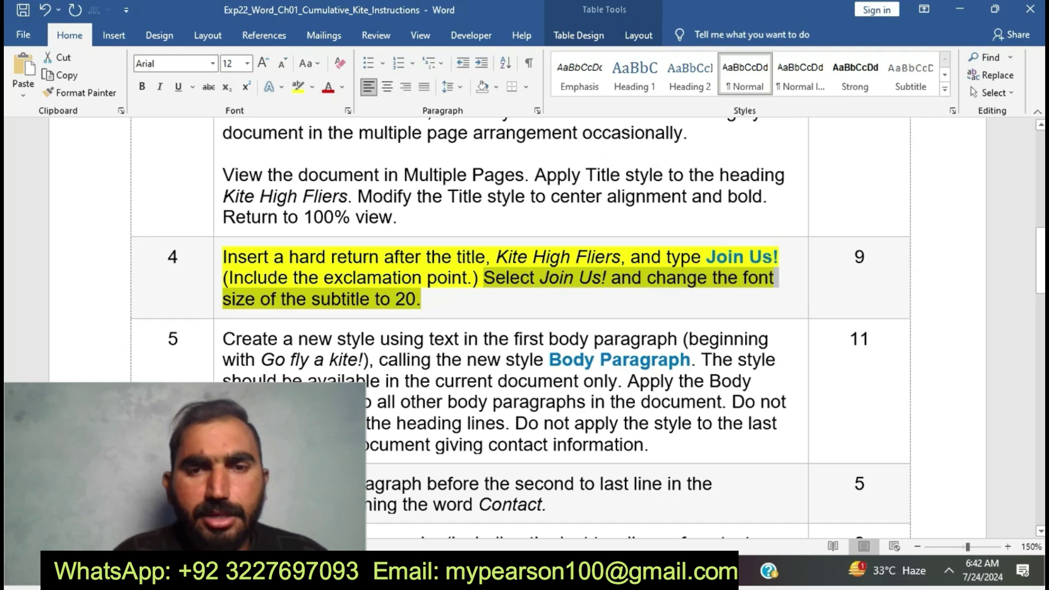
mouse_move(522, 573)
click(592, 491)
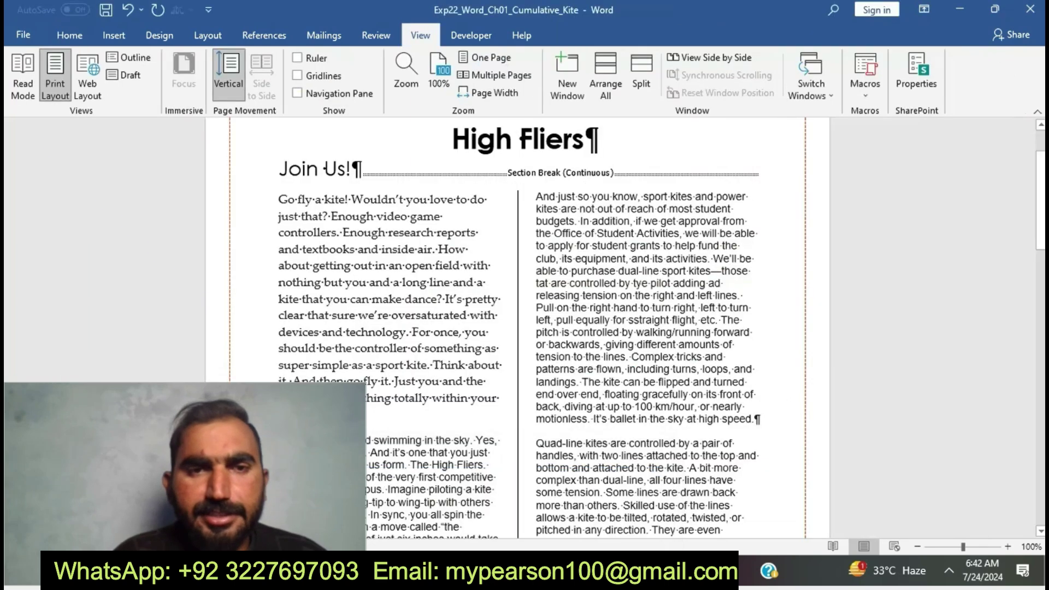
drag(279, 170, 358, 170)
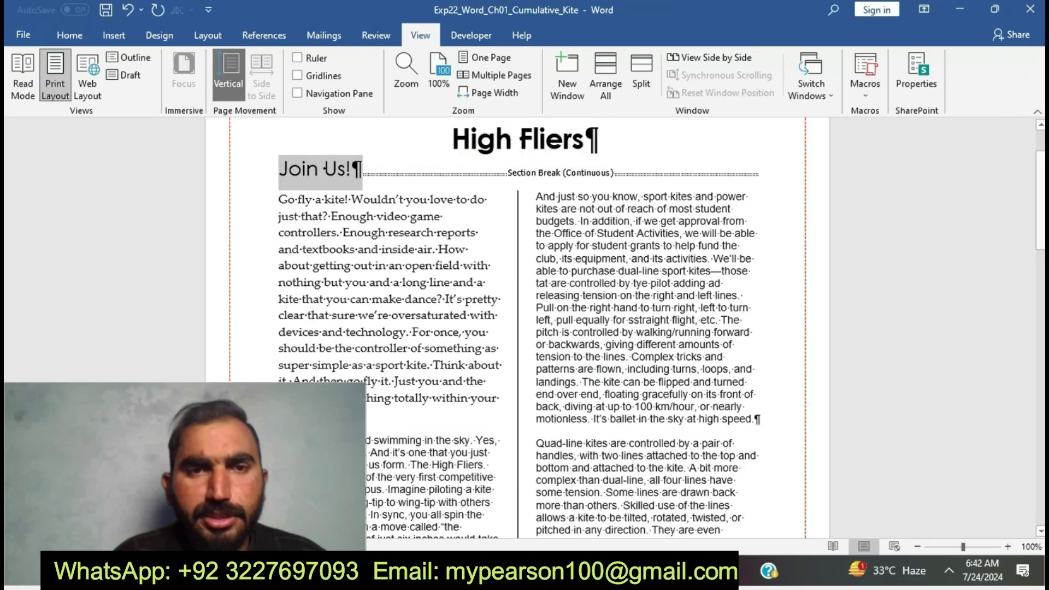
click(70, 35)
click(244, 64)
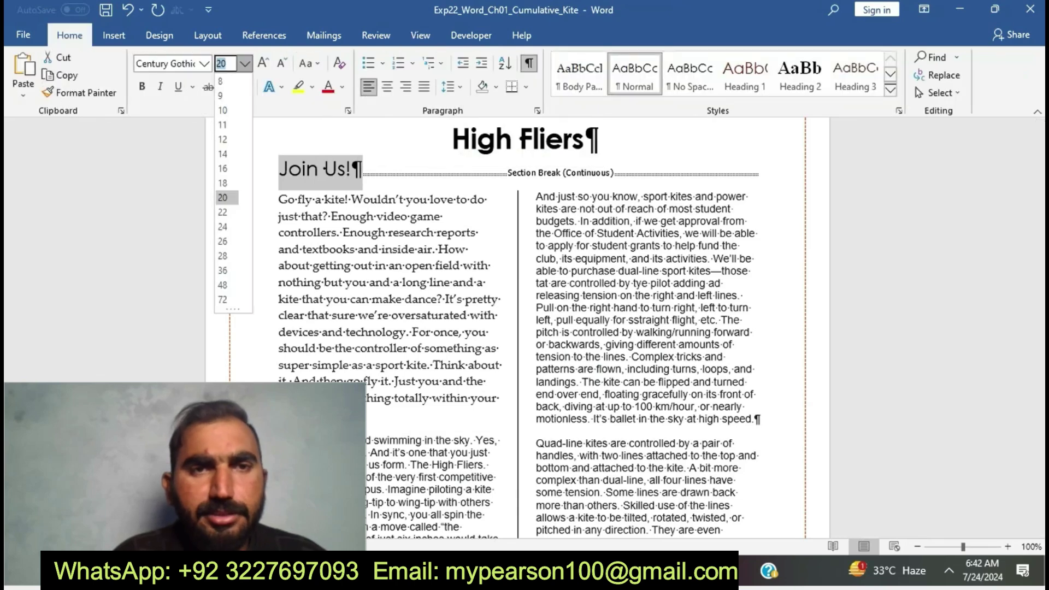
click(223, 198)
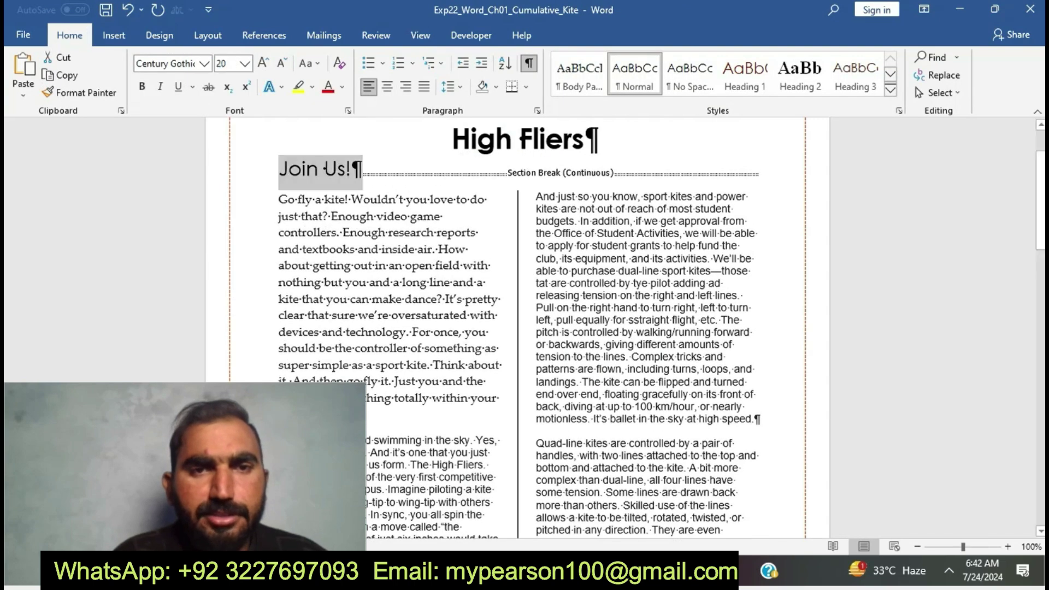
click(389, 233)
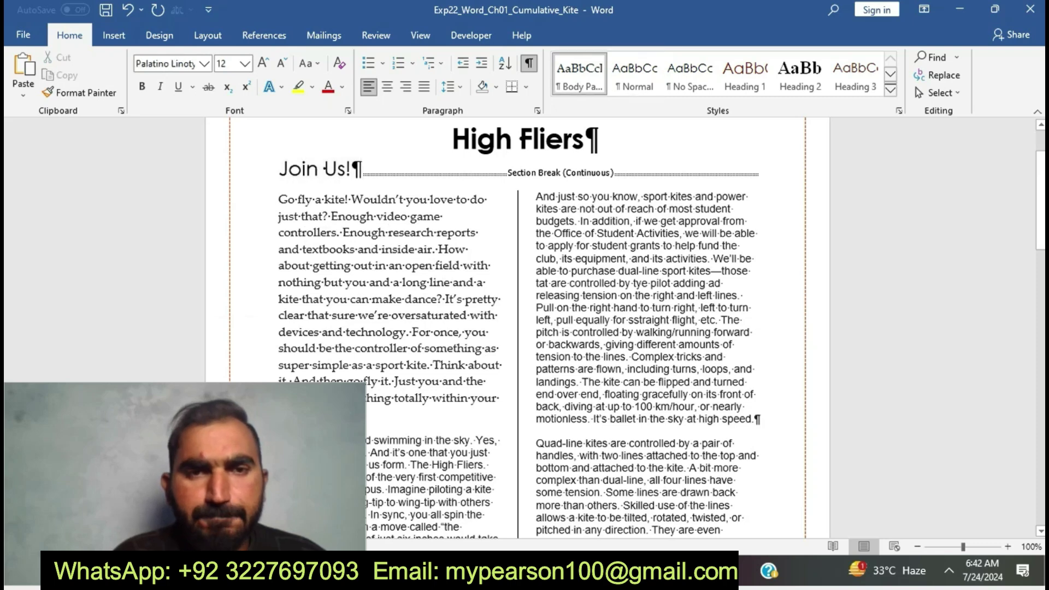
- Switch back to the instructions document and remove the yellow highlight from the Step 4 text
click(507, 571)
click(432, 508)
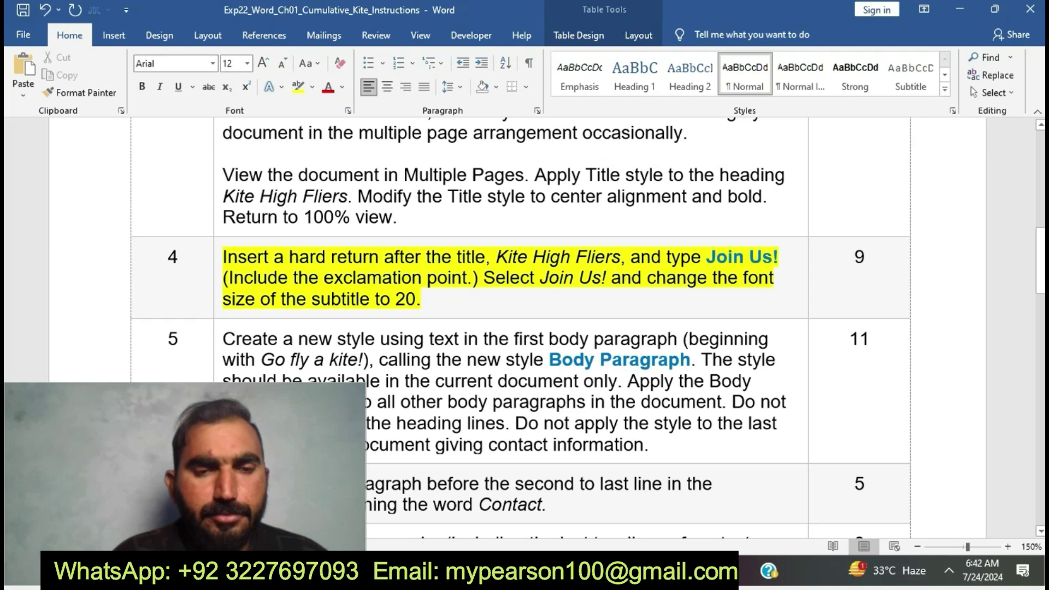
click(218, 259)
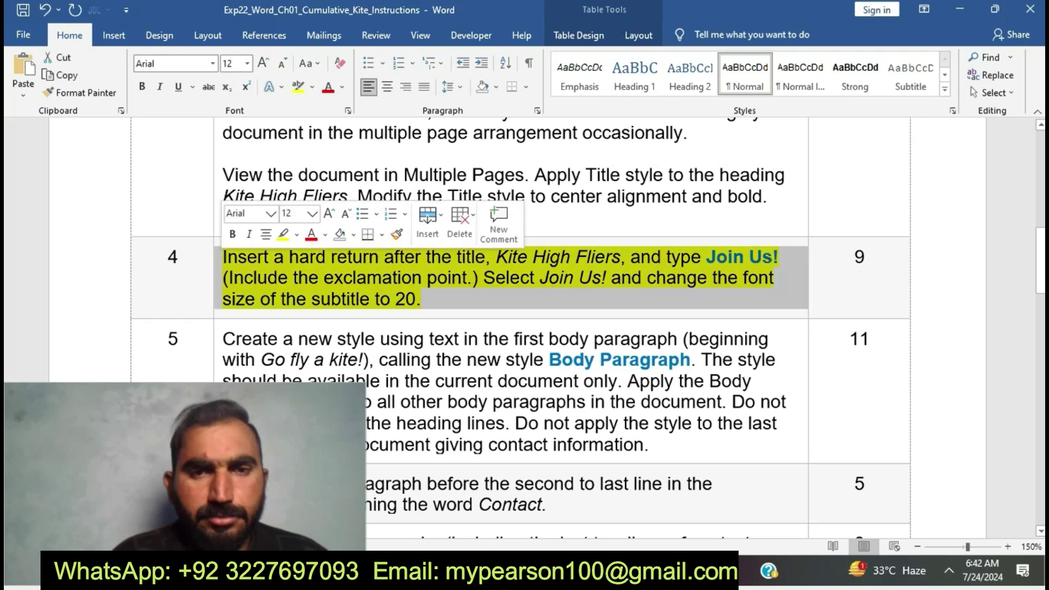
click(283, 235)
click(421, 298)
- Highlight the whole Step 5 text in yellow in the instructions document
scroll(520, 328, down, 2)
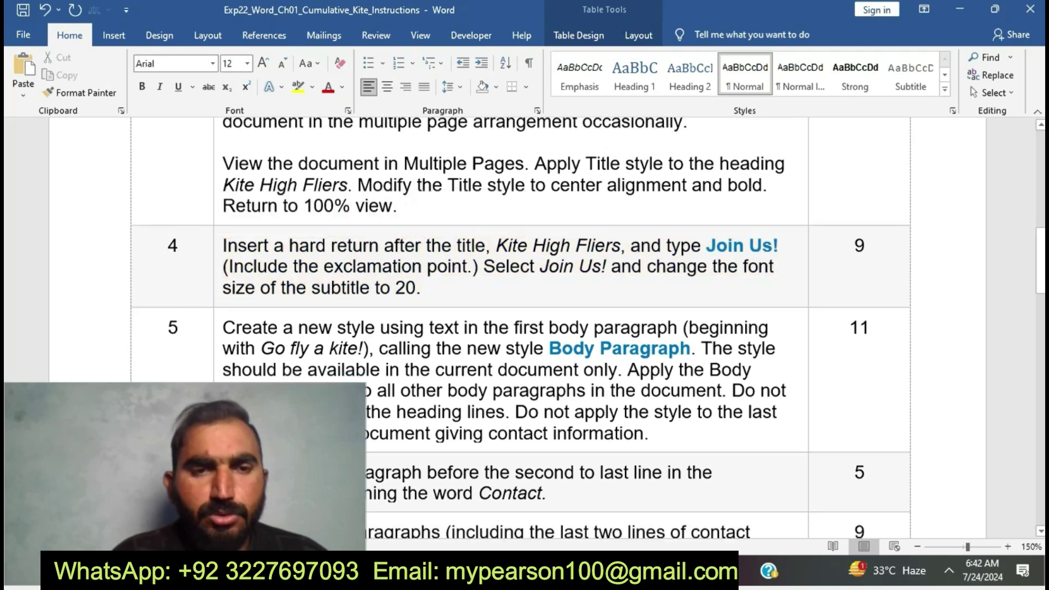
click(218, 239)
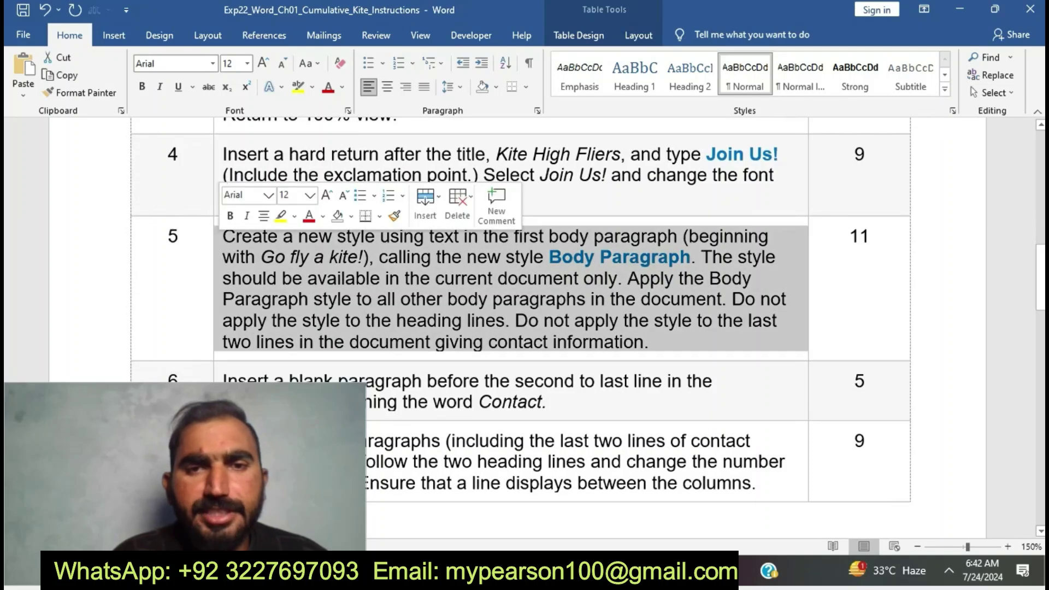
click(282, 216)
click(330, 259)
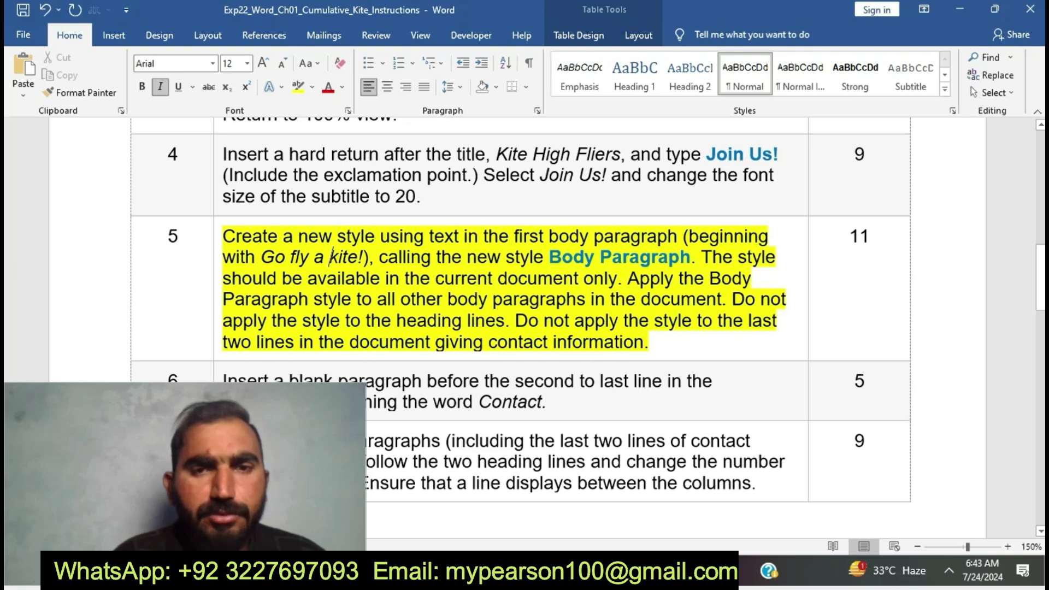
- Look through the flyer's body paragraphs and contact lines on both pages
mouse_move(518, 571)
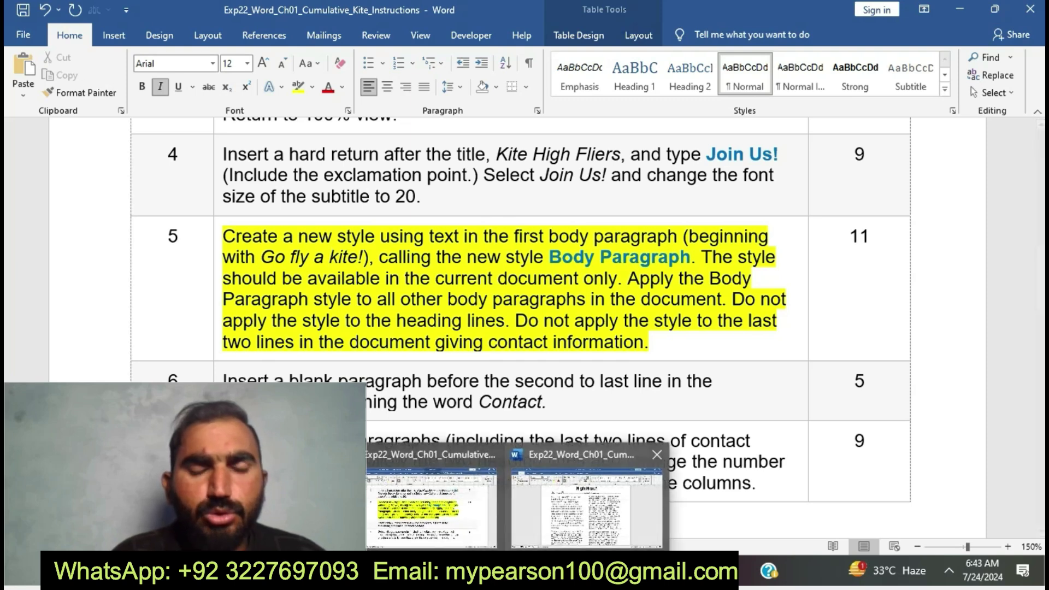
click(585, 500)
scroll(518, 328, down, 5)
scroll(517, 328, down, 10)
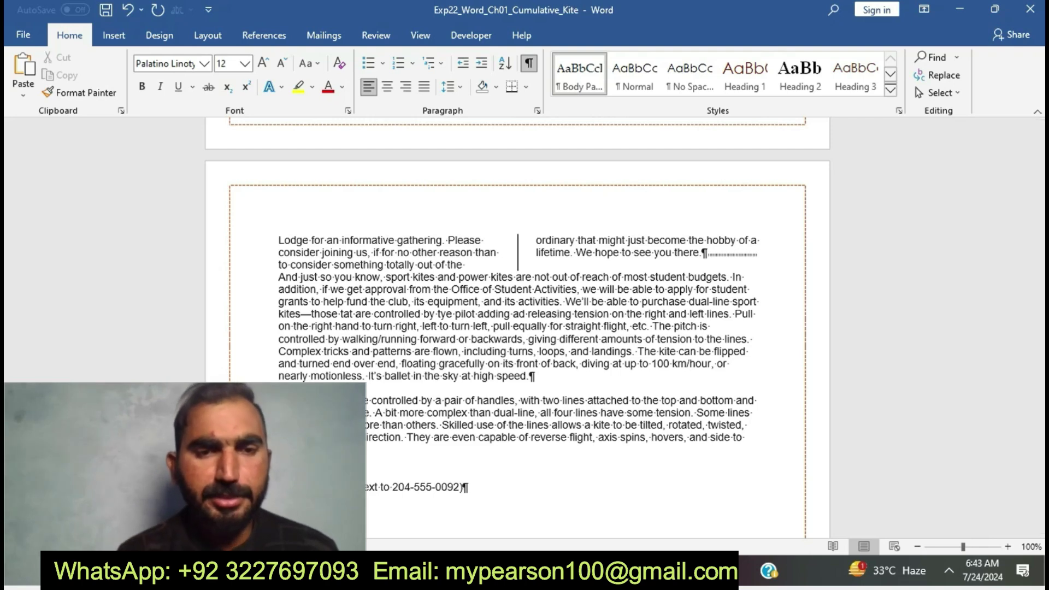
scroll(517, 327, up, 3)
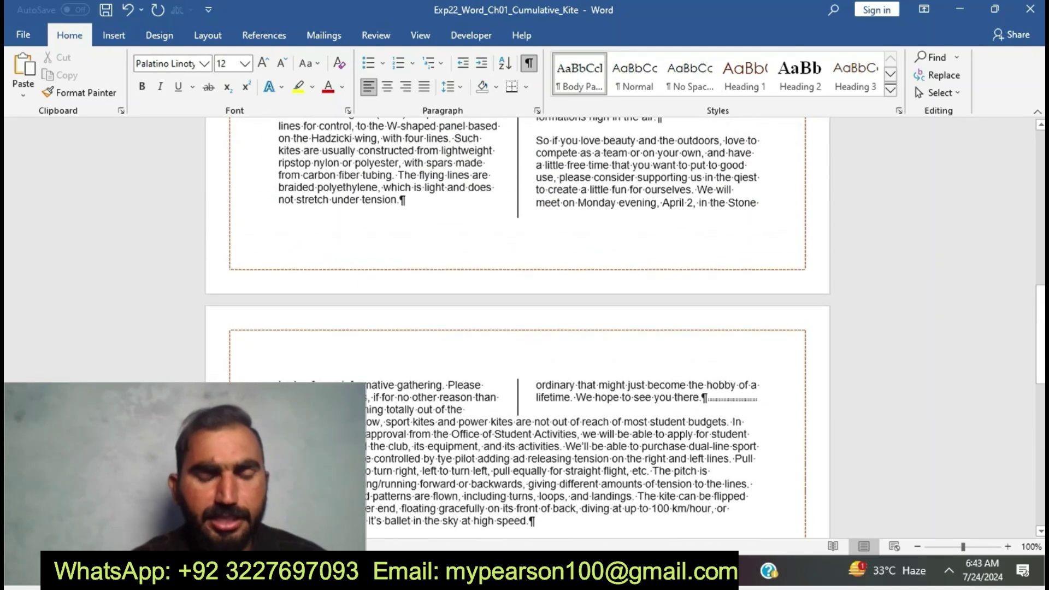
- Select the Step 5 sentence in the instructions about creating the new Body Paragraph style
mouse_move(522, 571)
click(440, 500)
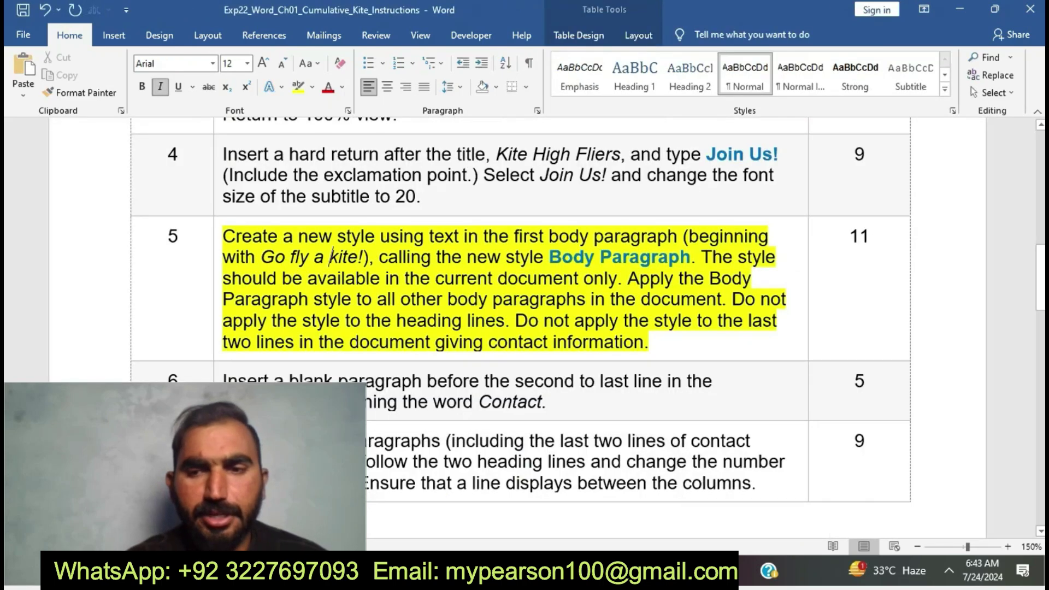
drag(222, 236, 701, 256)
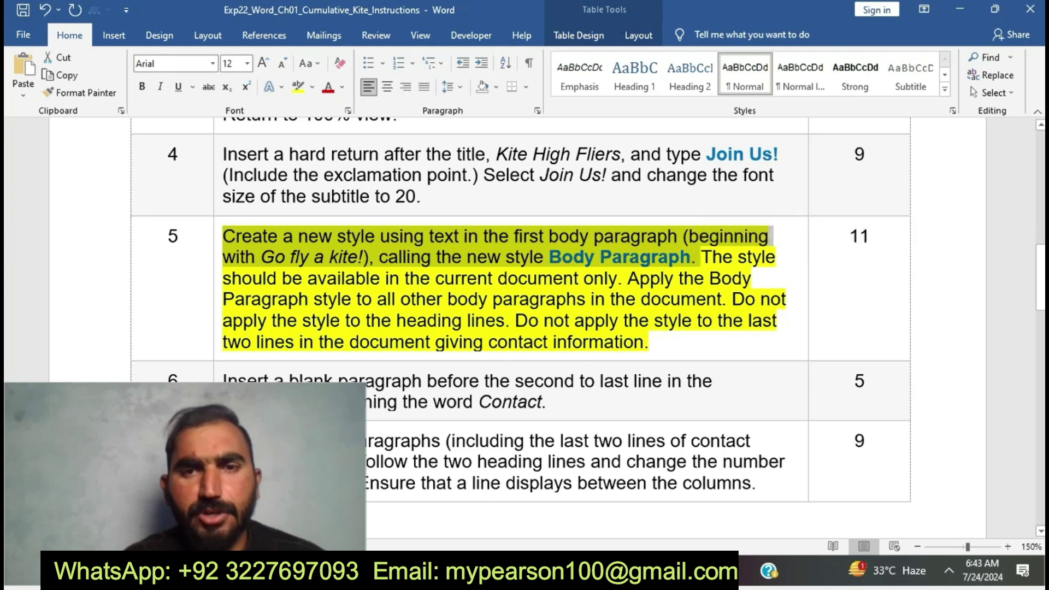
- Select the first body paragraph of the flyer, beginning with "Go fly a kite!", as the source for the new style
mouse_move(504, 571)
click(587, 508)
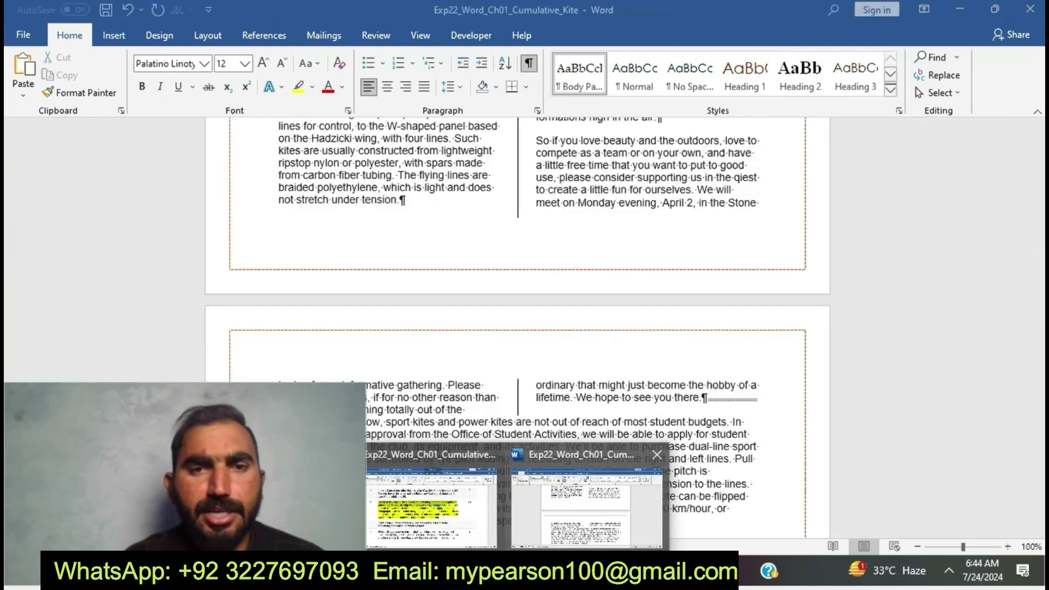
scroll(517, 327, up, 10)
scroll(388, 174, up, 3)
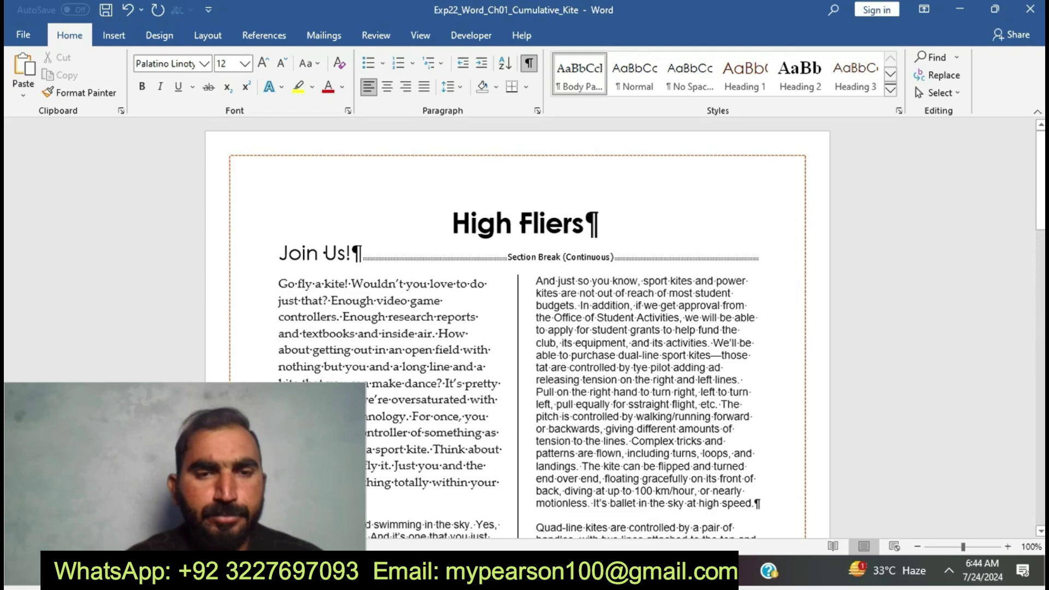
drag(278, 283, 333, 501)
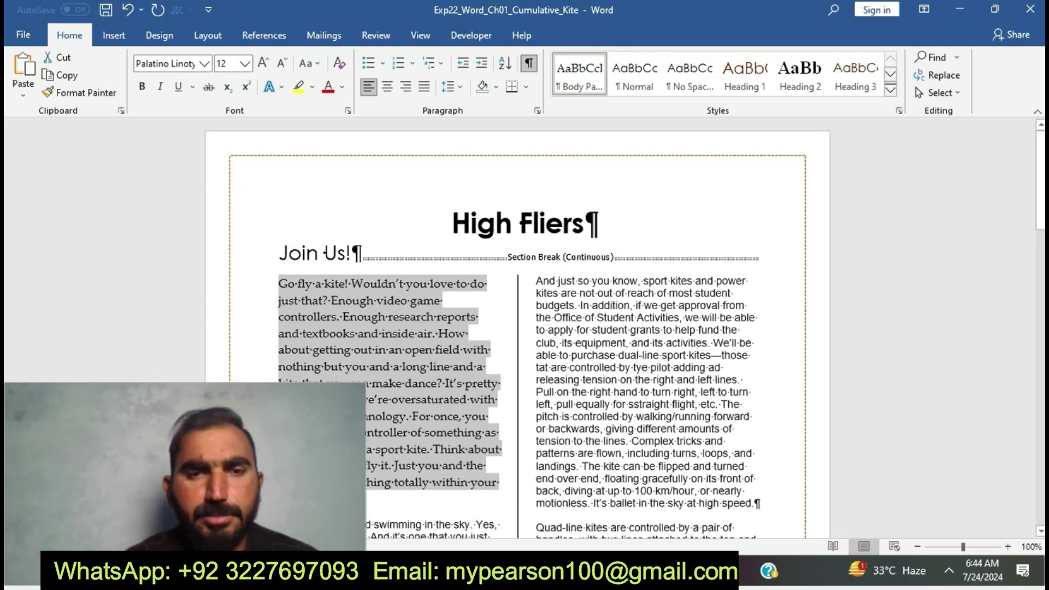
- Select the Step 5 sentence in the instructions about making the style available in the current document only
mouse_move(522, 571)
click(434, 496)
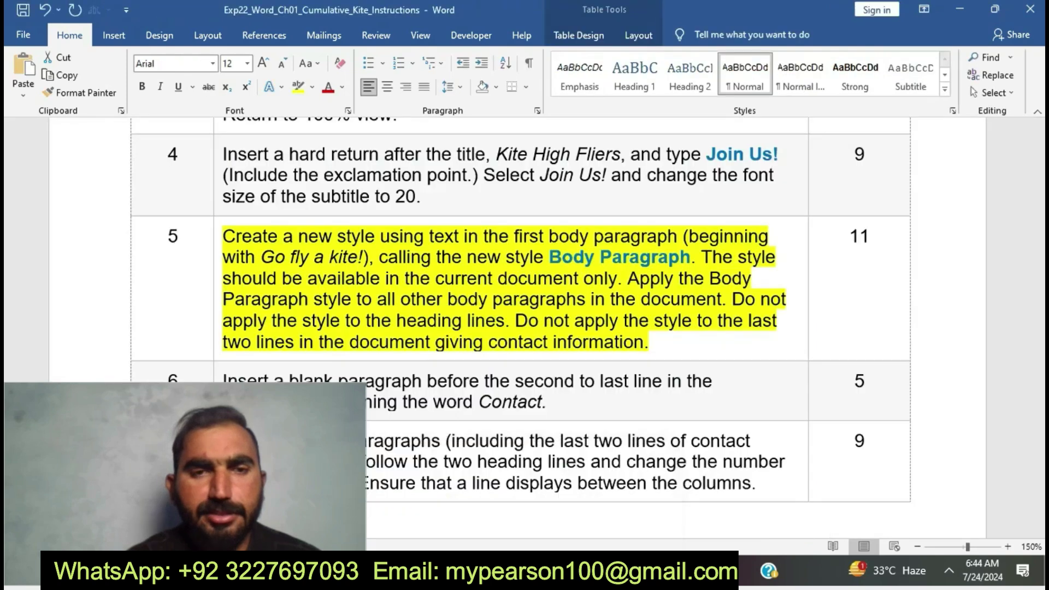
drag(702, 257, 621, 278)
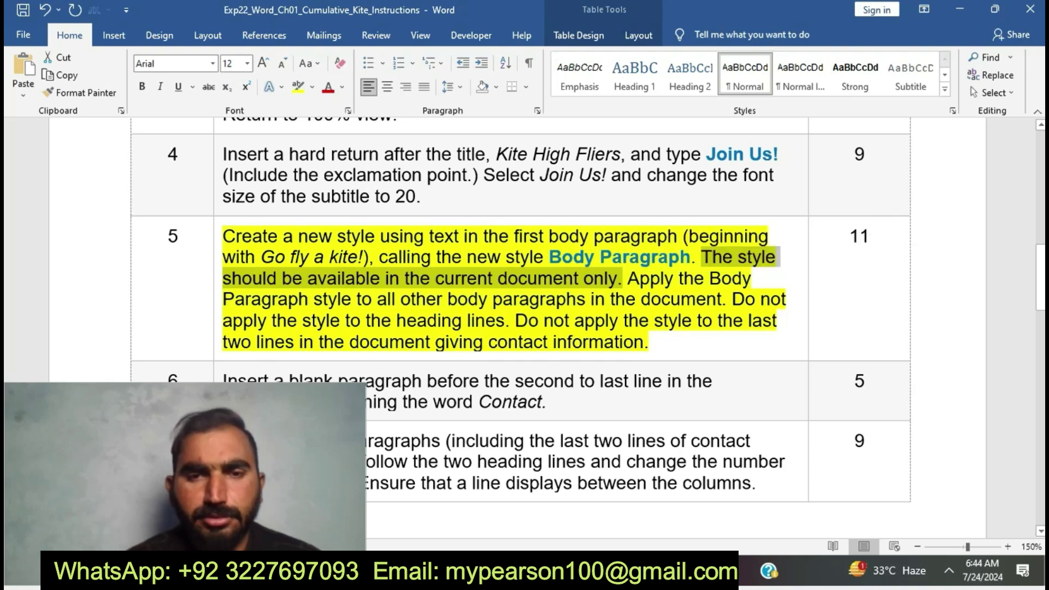
- Switch to the flyer and apply the Body Paragraph style to the first body paragraph, beginning with "Go fly a kite!"
mouse_move(505, 571)
click(587, 503)
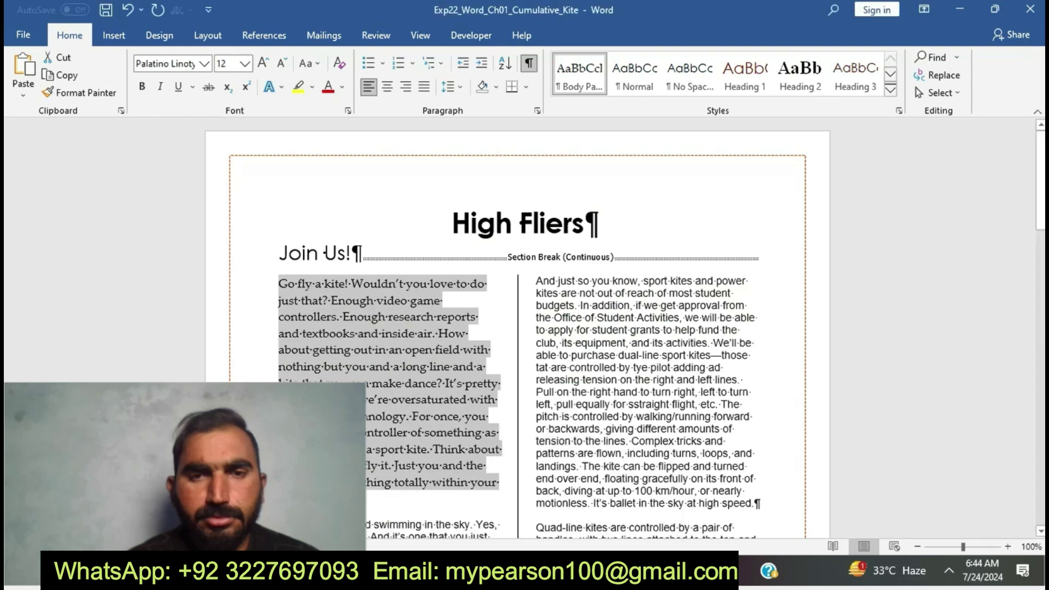
click(890, 89)
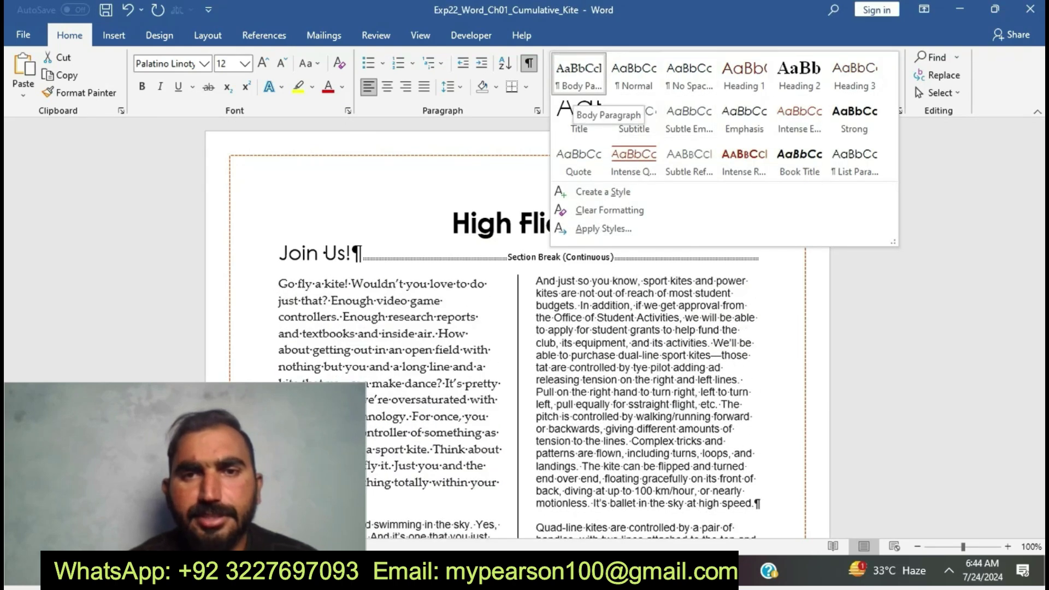
click(579, 73)
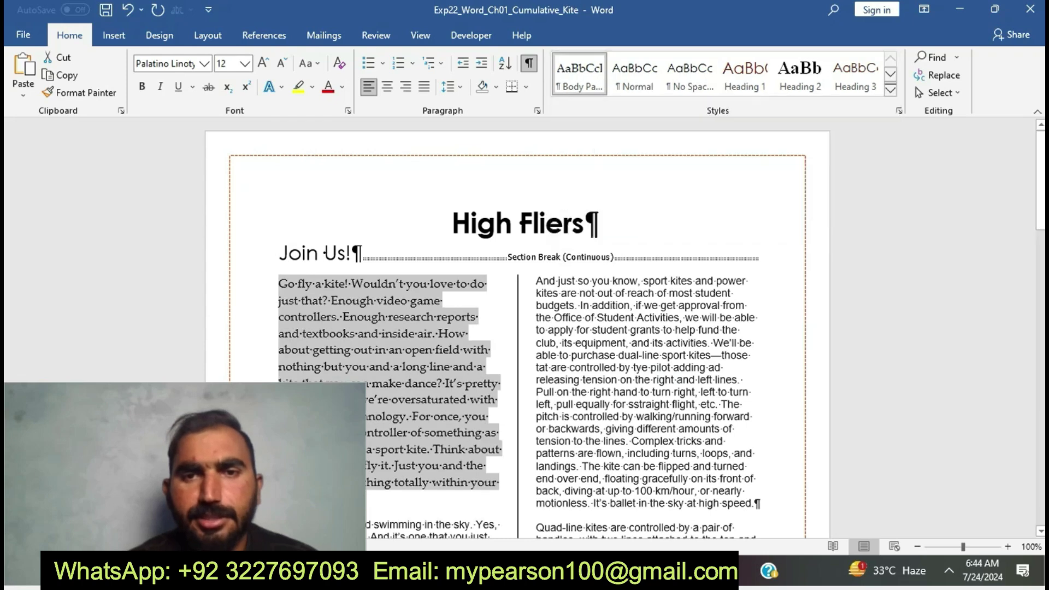
- Select the Step 5 sentences in the instructions about applying Body Paragraph to other body paragraphs but not to headings or contact lines
mouse_move(522, 571)
click(441, 500)
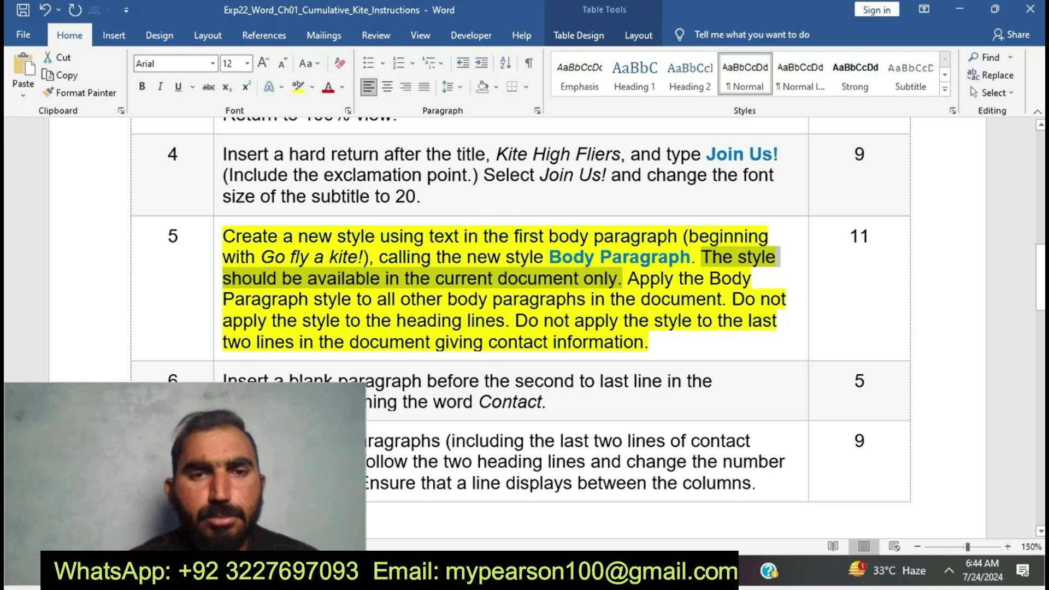
drag(628, 279, 648, 343)
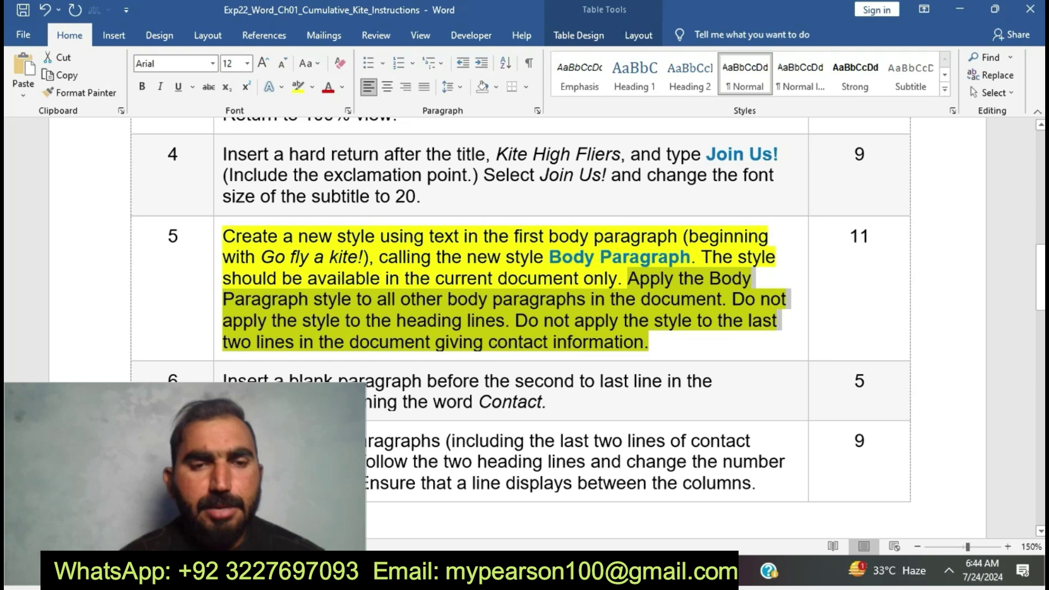
- In the flyer, apply the Body Paragraph style to the first-page paragraph beginning "And just so you know"
mouse_move(522, 571)
click(591, 506)
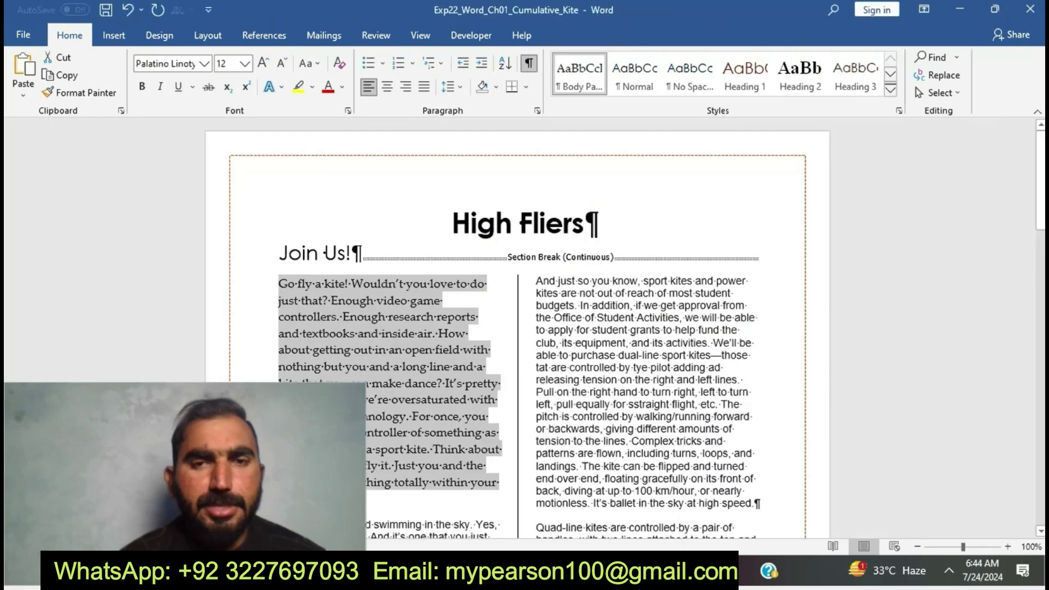
click(468, 332)
scroll(469, 332, down, 1)
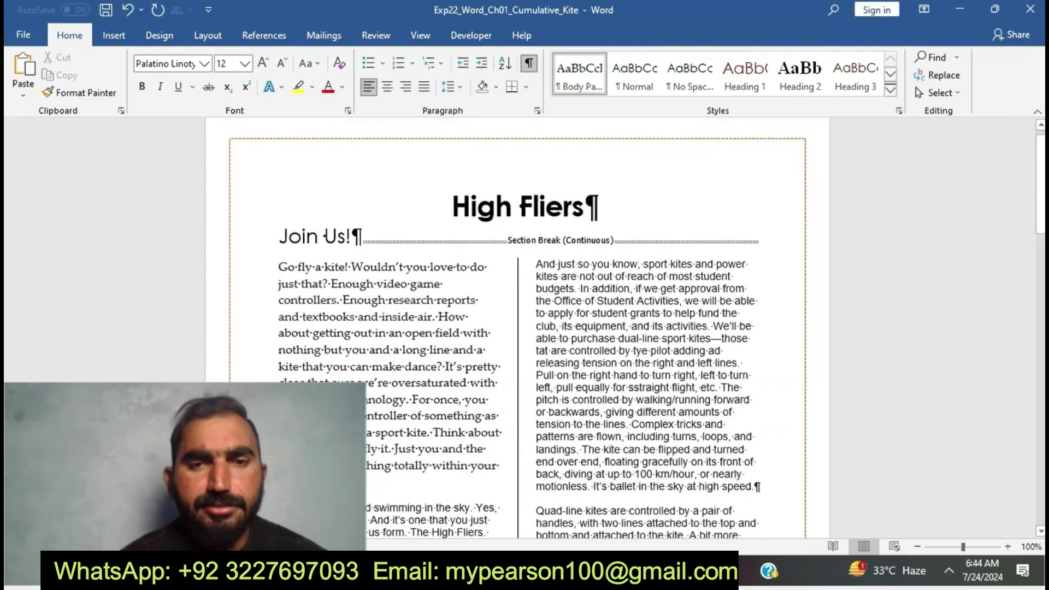
drag(537, 264, 758, 487)
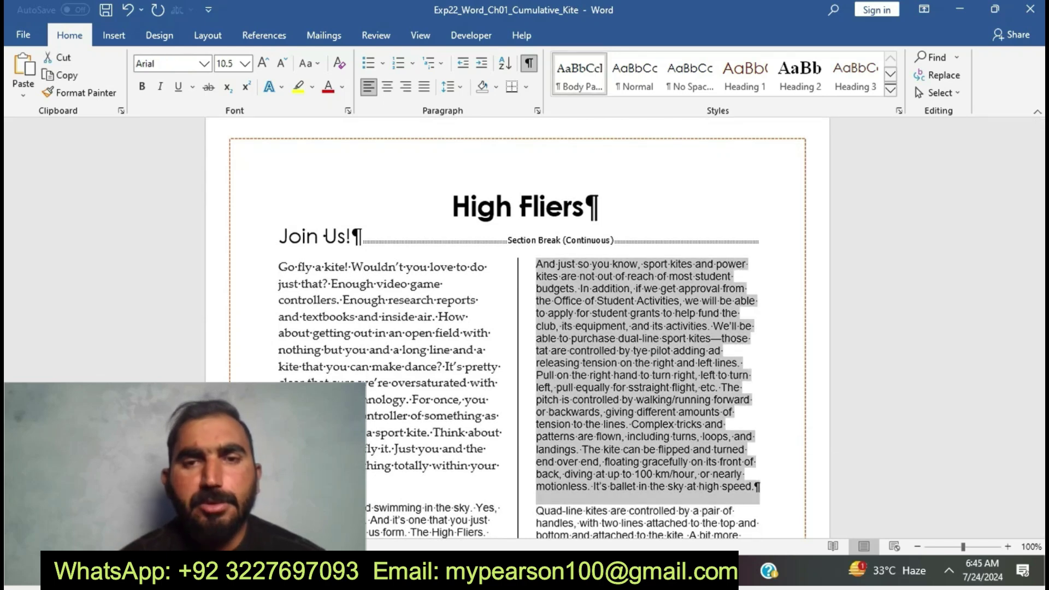
click(579, 75)
- Apply the Body Paragraph style to the paragraph beginning "Think synchronized swimming in the sky"
scroll(518, 328, down, 3)
scroll(517, 327, down, 3)
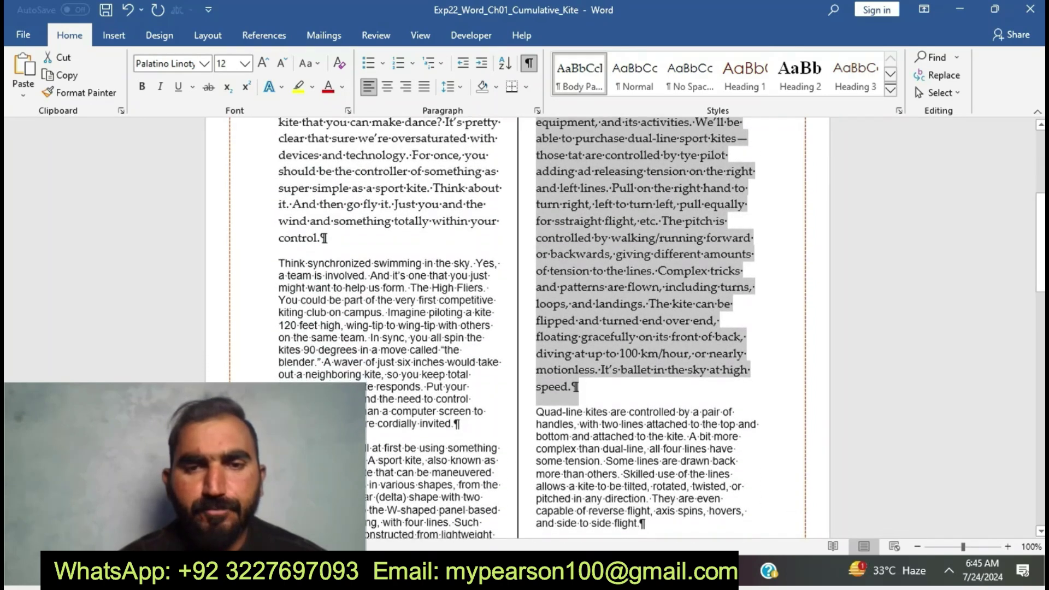
drag(279, 263, 460, 424)
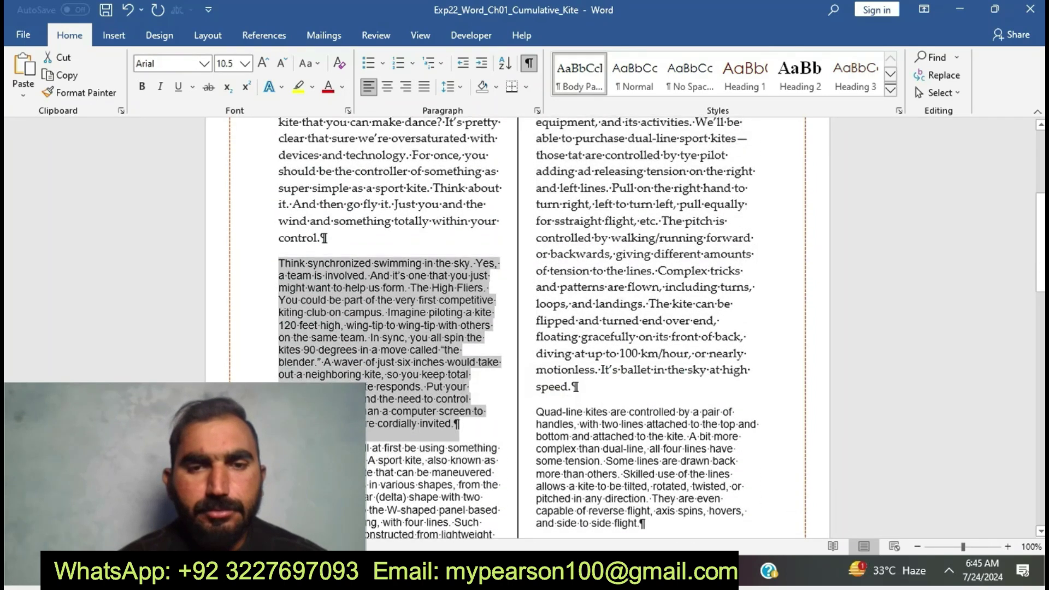
click(579, 75)
- Apply the Body Paragraph style to the first-page lines of the paragraph beginning "The High Fliers will at first be using something"
scroll(516, 328, down, 5)
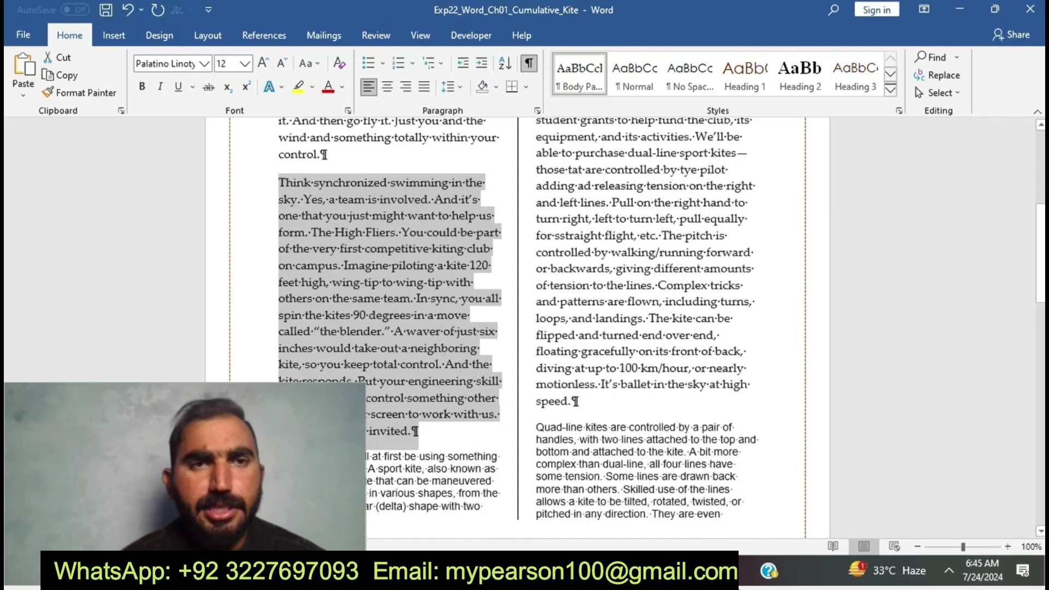
drag(279, 315, 525, 373)
click(526, 373)
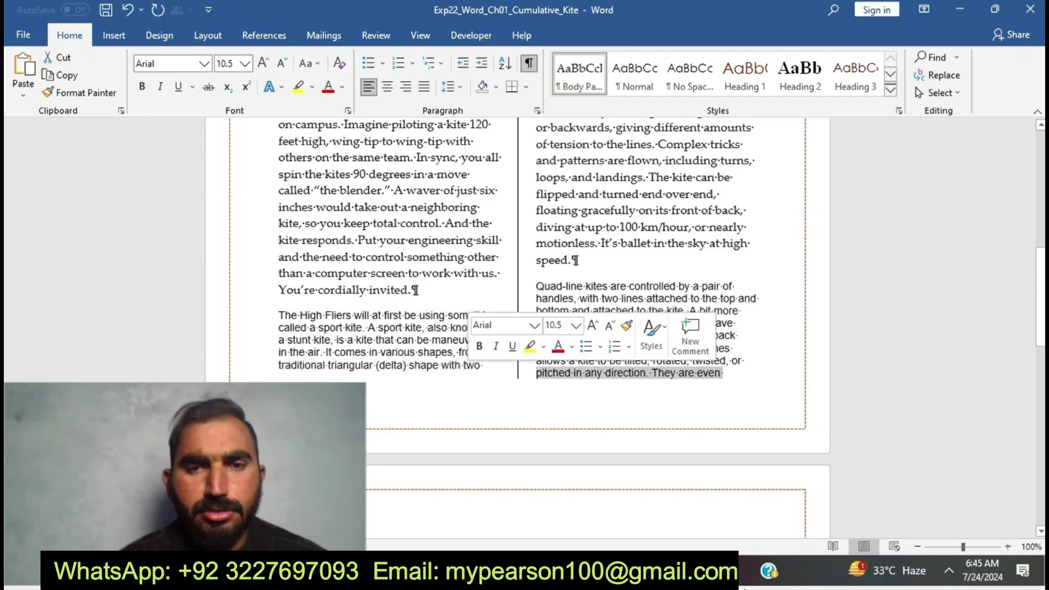
drag(278, 315, 499, 315)
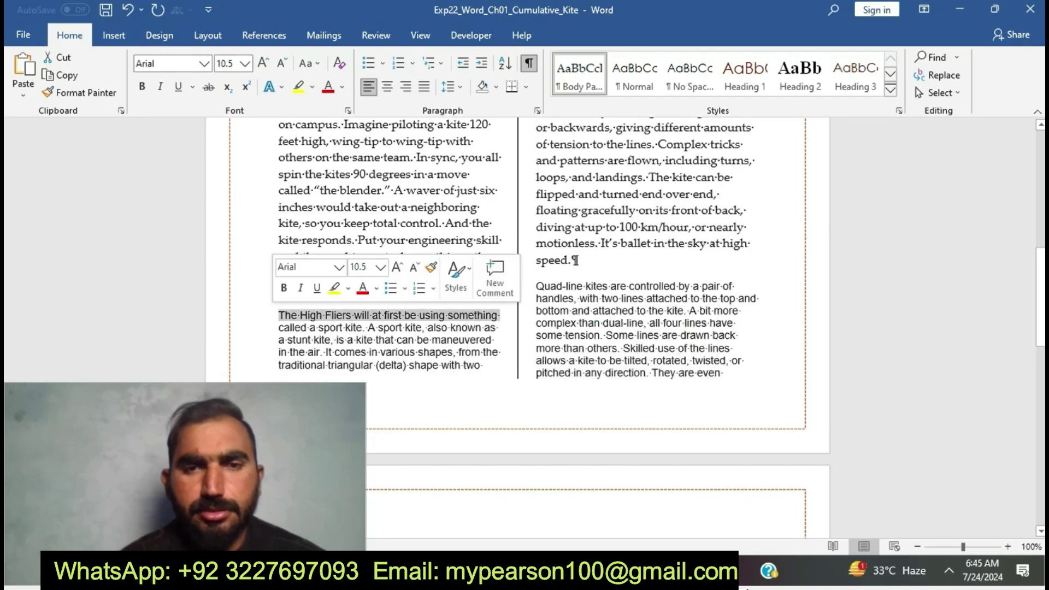
drag(278, 315, 482, 365)
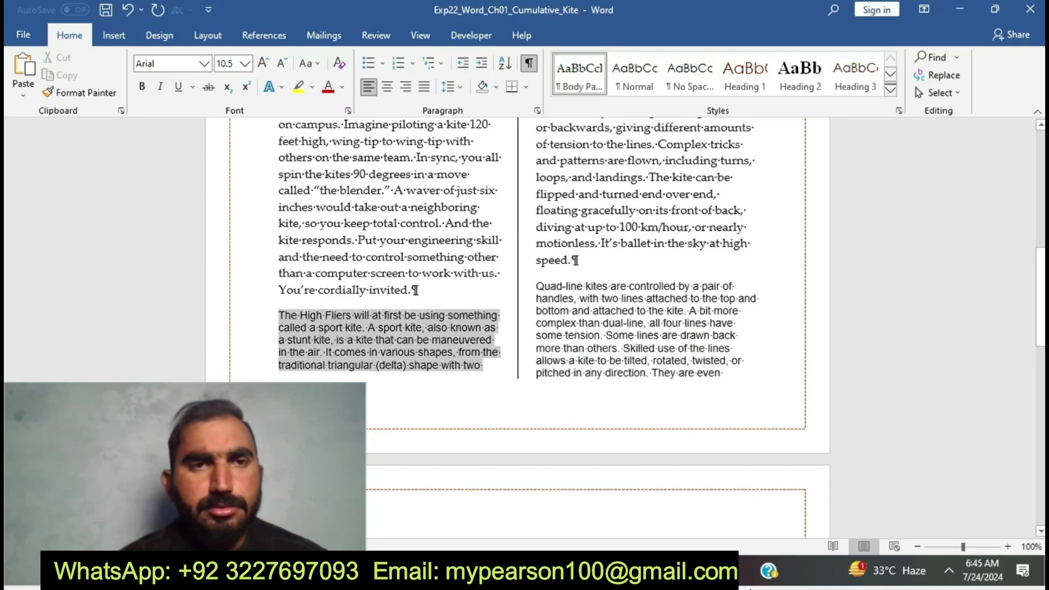
click(579, 74)
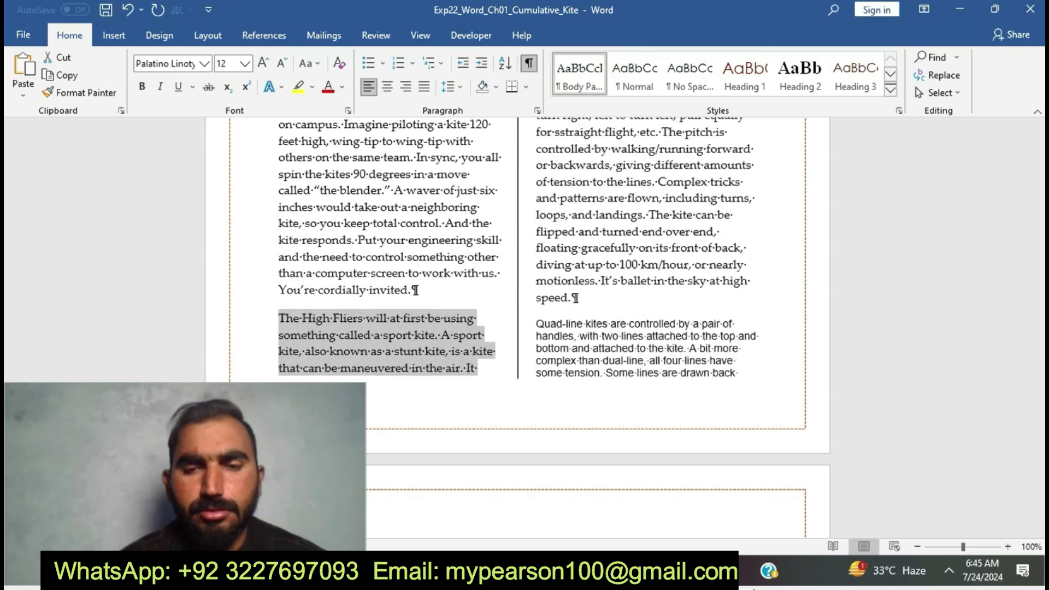
- Apply the Body Paragraph style to the two-column "Quad-line kites" paragraph across both pages and to the kite competition text after it
drag(536, 323, 737, 373)
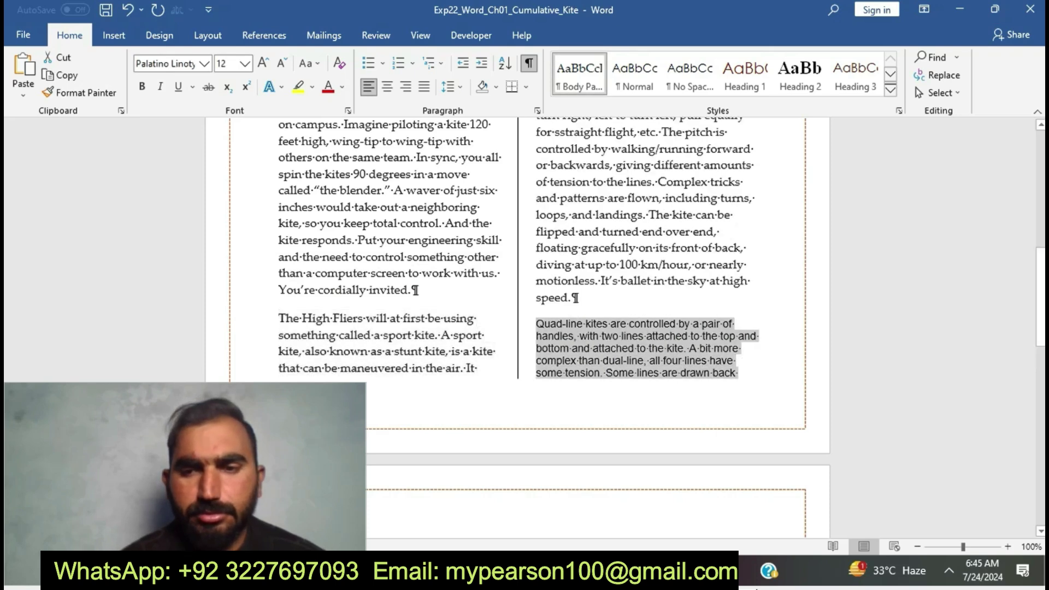
click(579, 74)
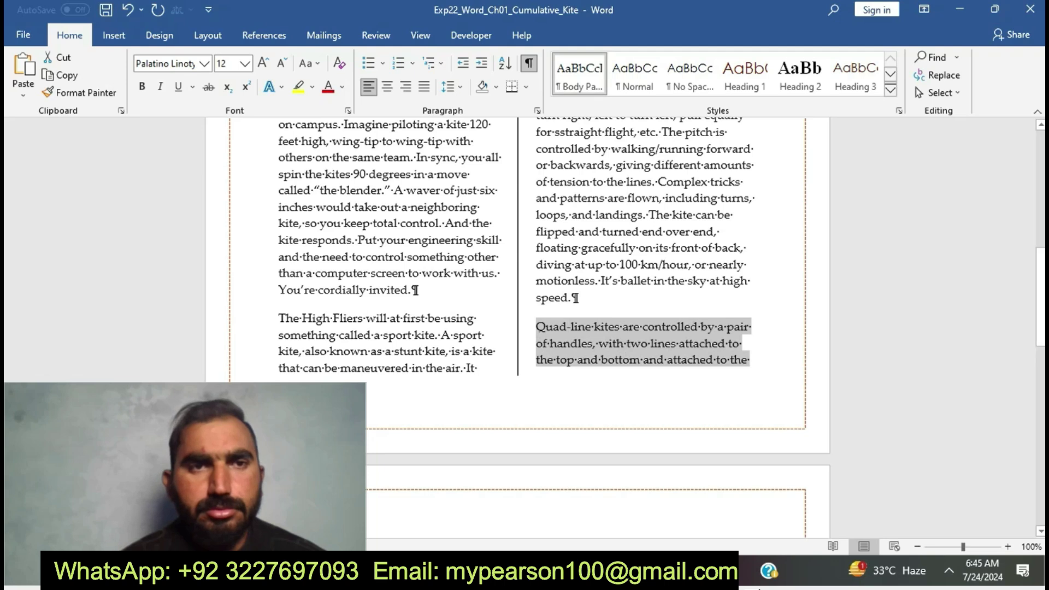
scroll(590, 328, down, 5)
click(398, 322)
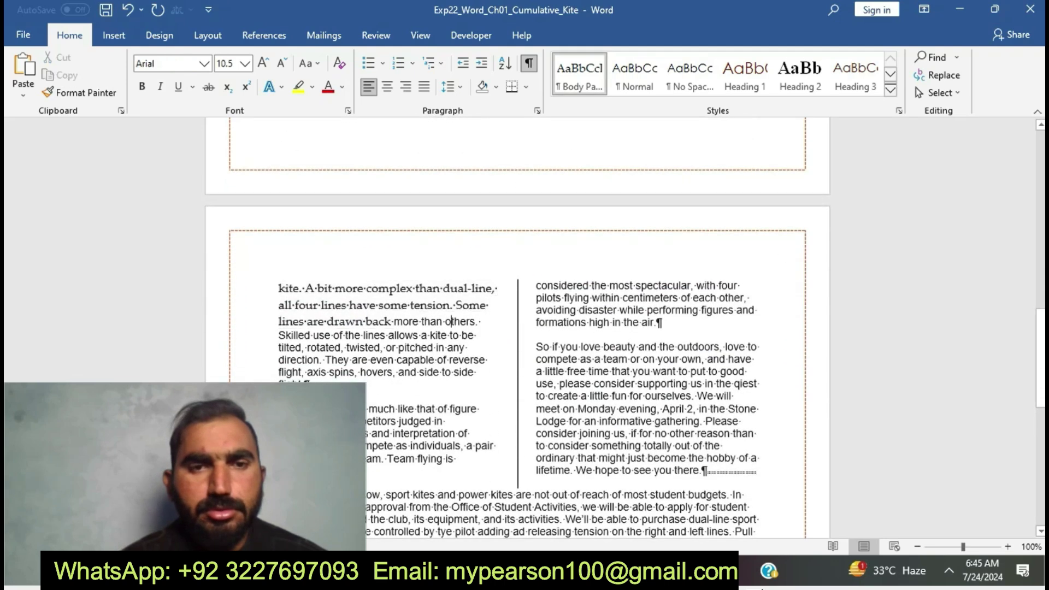
drag(394, 321, 456, 459)
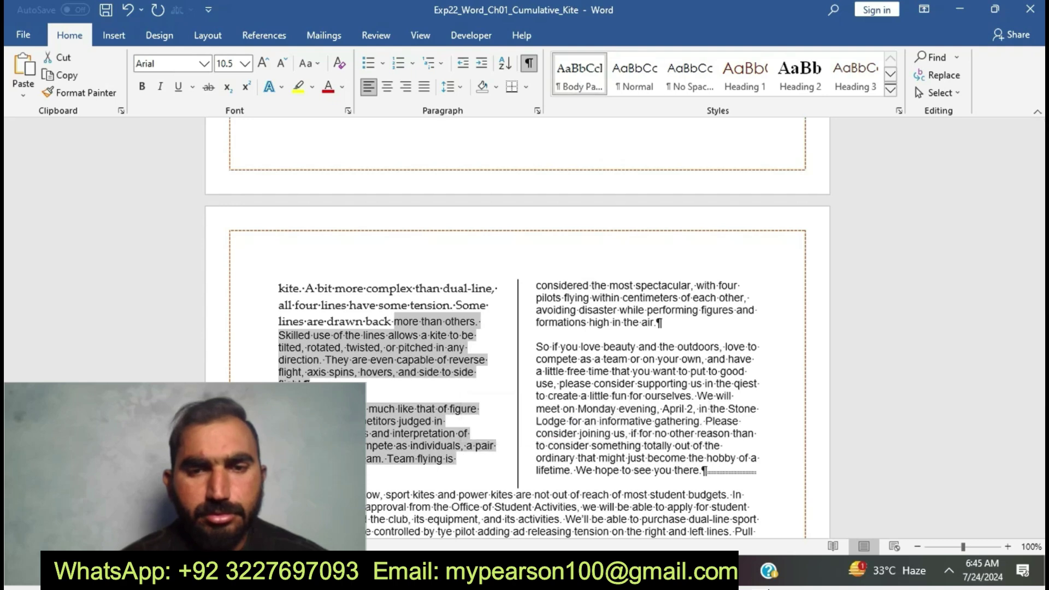
click(579, 74)
- Apply the Body Paragraph style to the paragraph beginning "So if you love beauty and the outdoors"
click(649, 288)
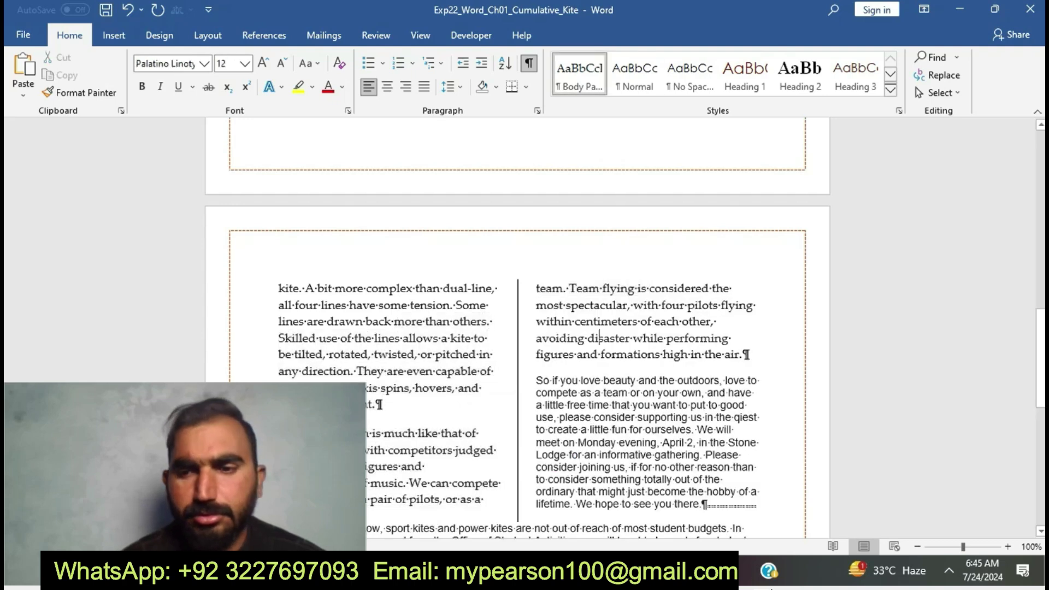
drag(649, 288, 739, 355)
click(697, 405)
scroll(697, 405, down, 2)
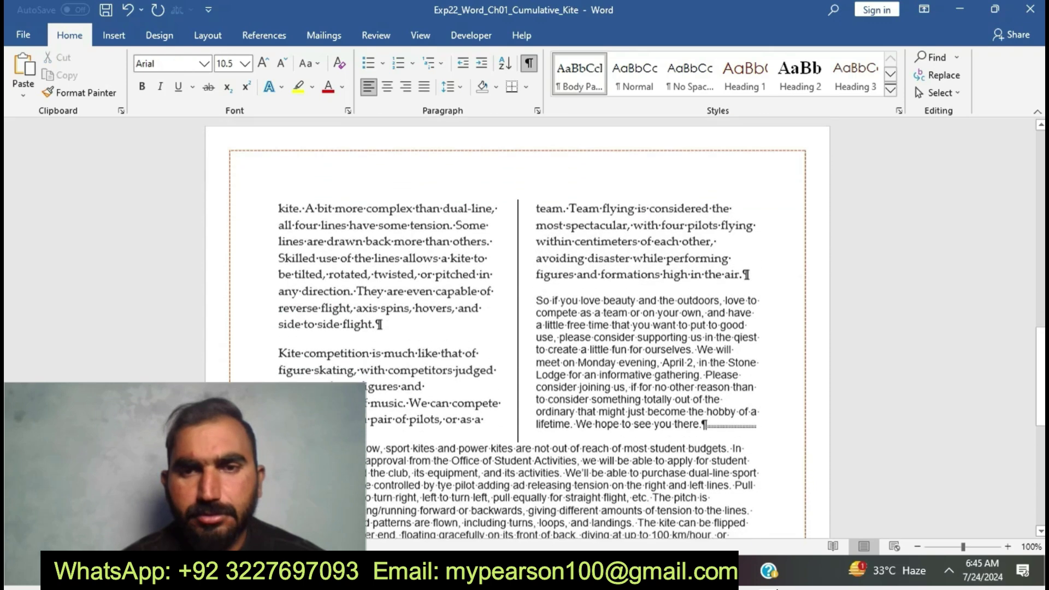
triple_click(695, 317)
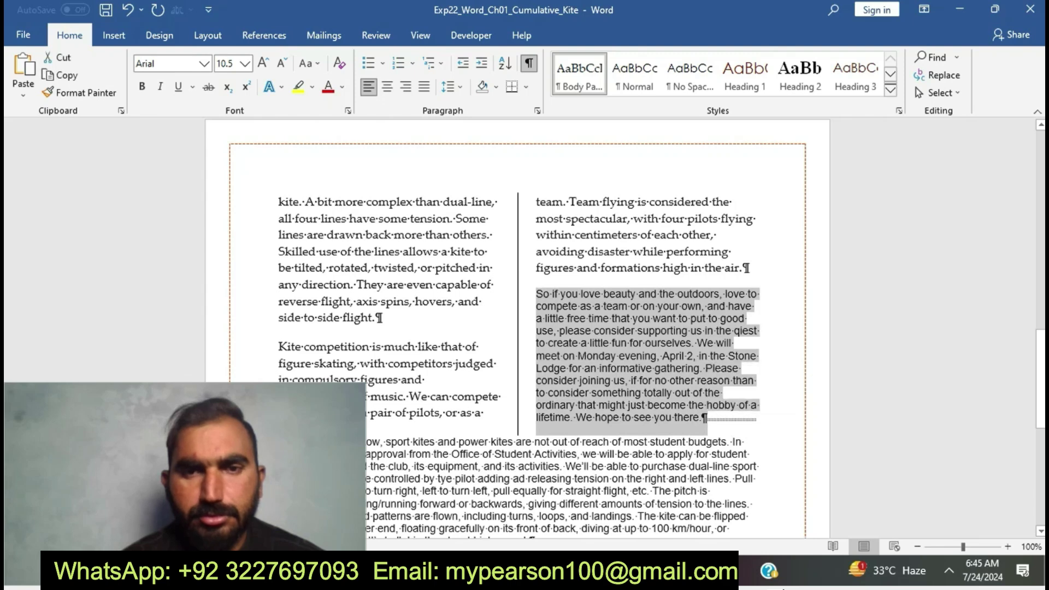
click(579, 74)
- Apply the Body Paragraph style to the two full-width paragraphs below the columns, leaving out the contact lines
scroll(518, 328, down, 7)
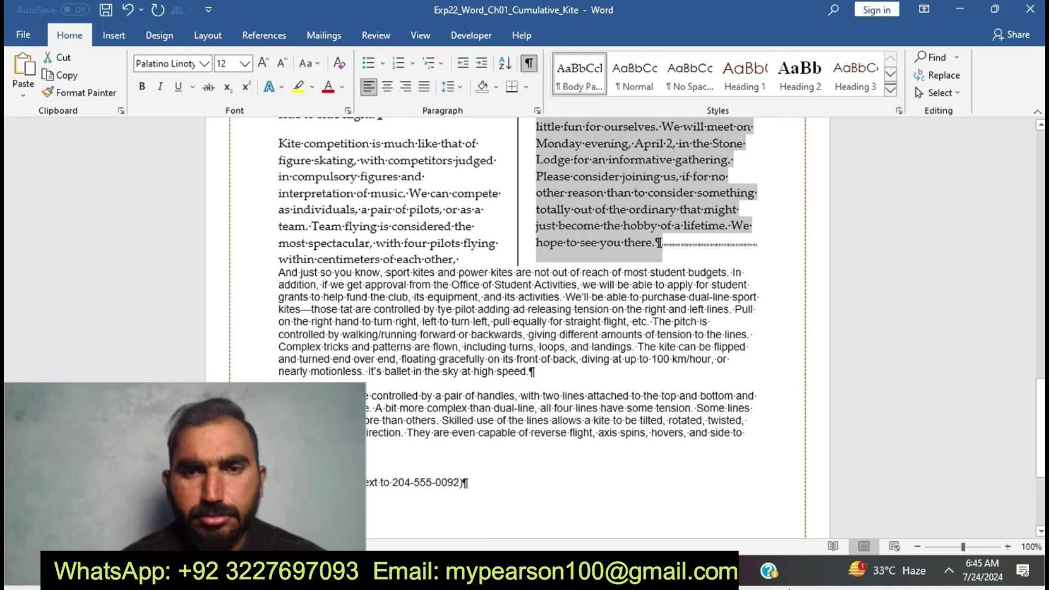
drag(279, 272, 349, 445)
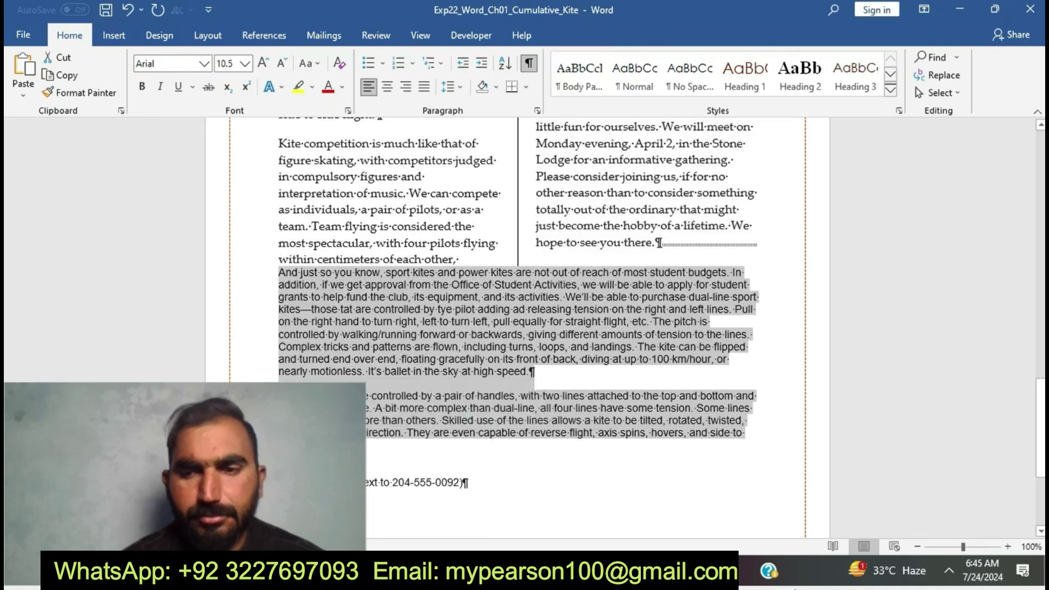
click(579, 74)
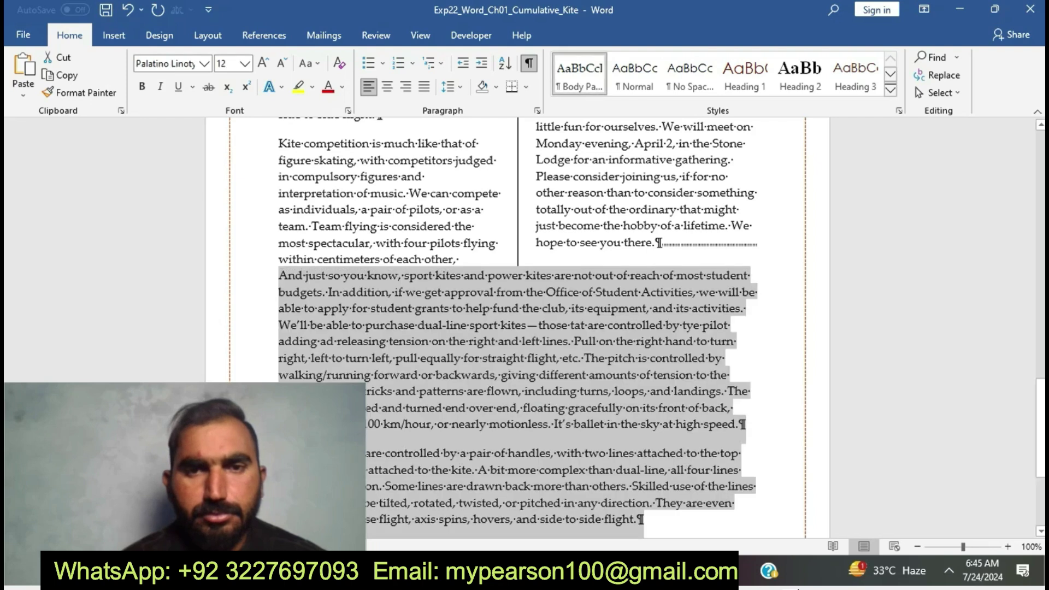
click(544, 391)
scroll(545, 391, down, 3)
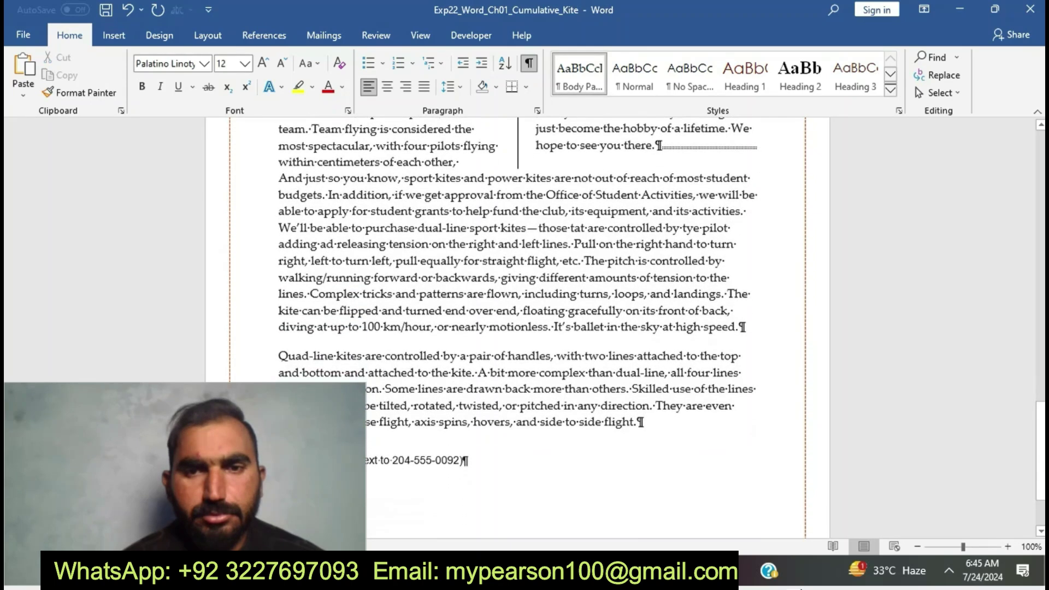
- Switch to the instructions document and remove the yellow highlight from the Step 5 text
mouse_move(514, 574)
click(432, 508)
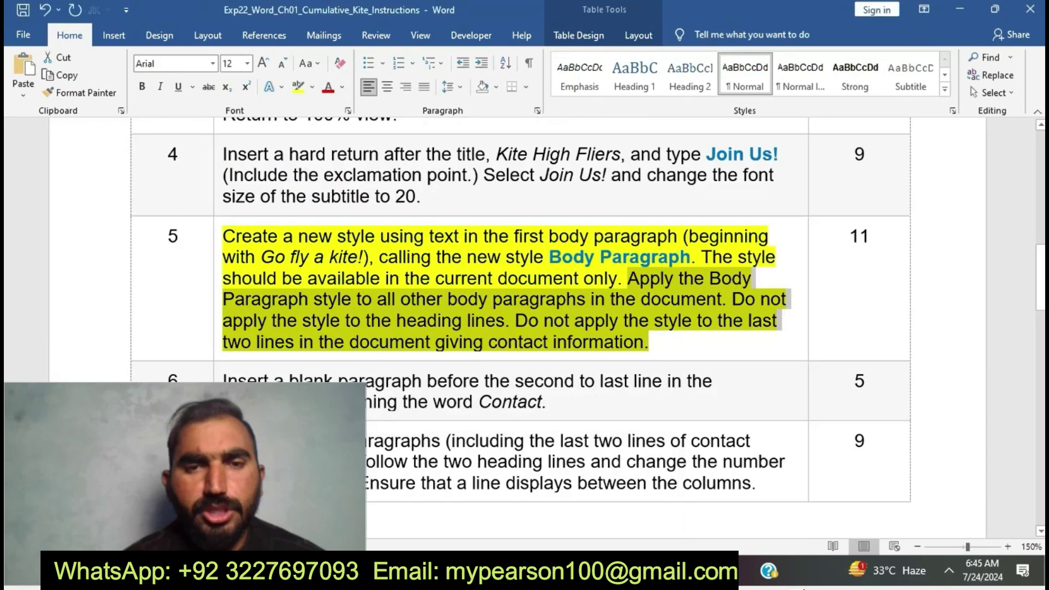
click(529, 320)
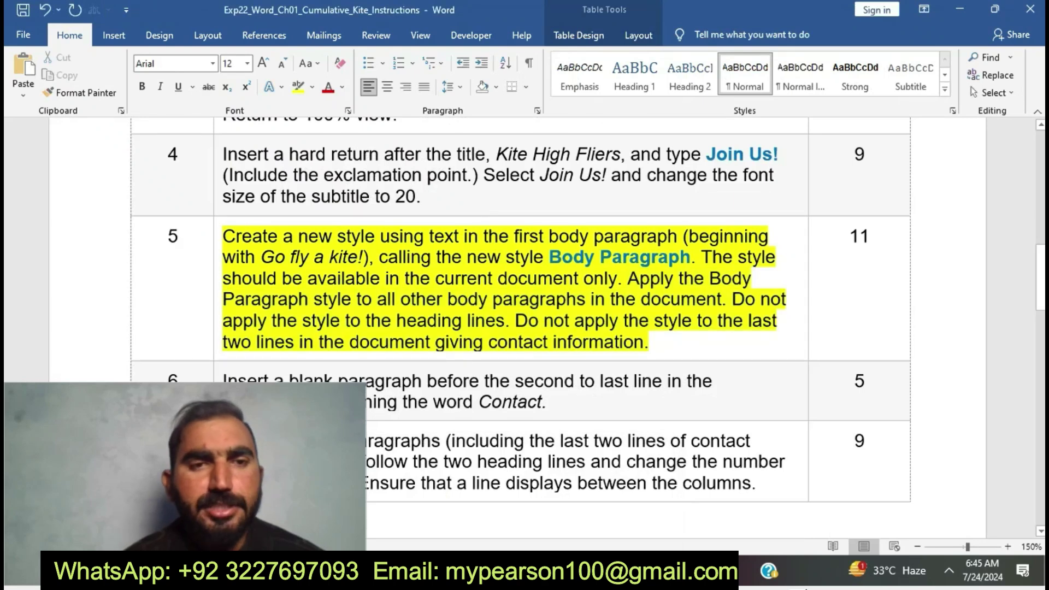
triple_click(529, 321)
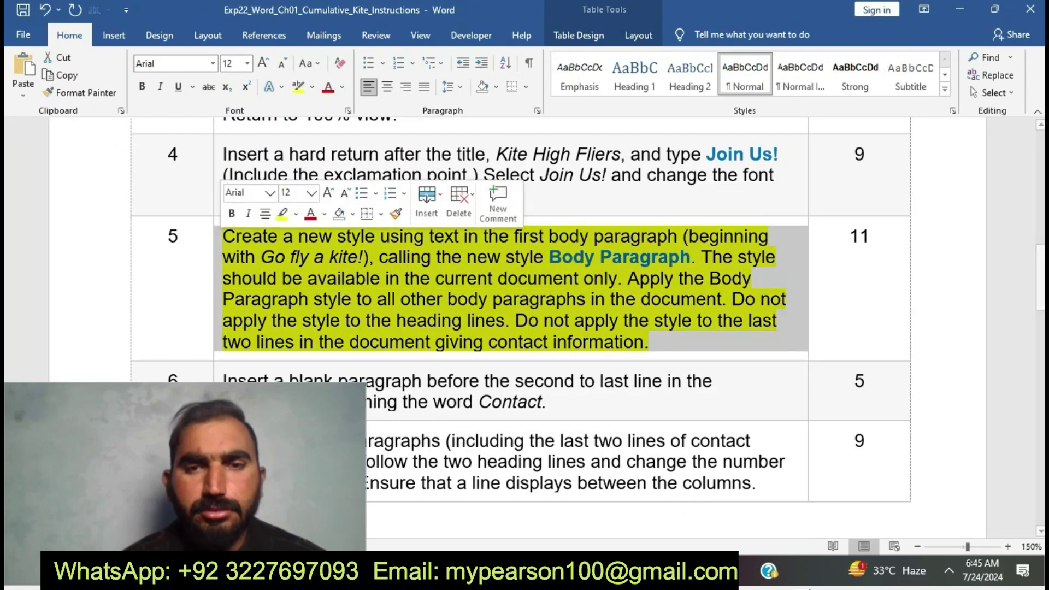
click(282, 213)
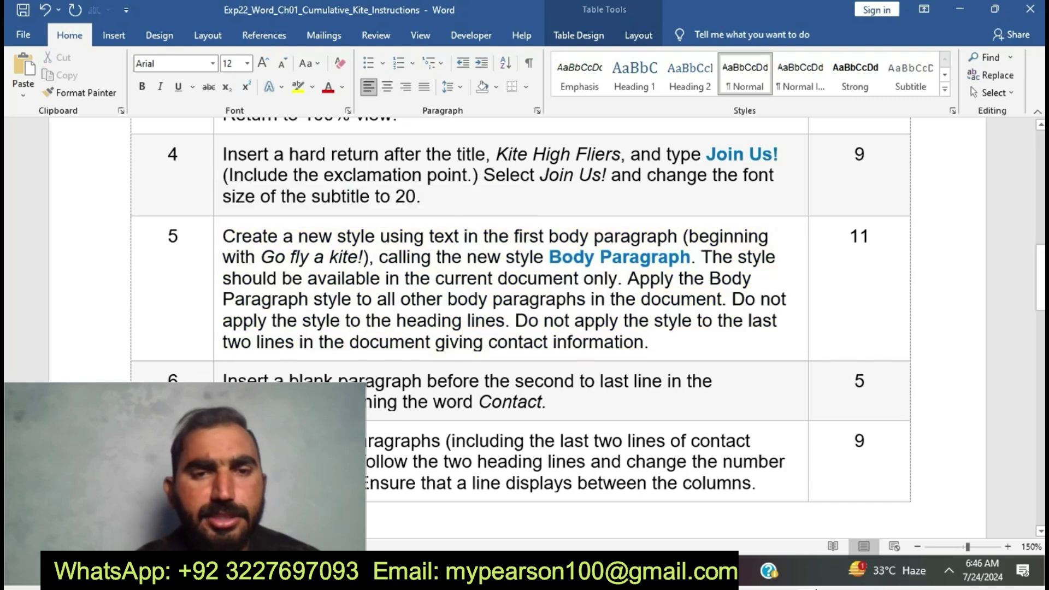
- Highlight the Step 6 instruction about inserting a blank paragraph in yellow and switch back to the flyer
triple_click(344, 392)
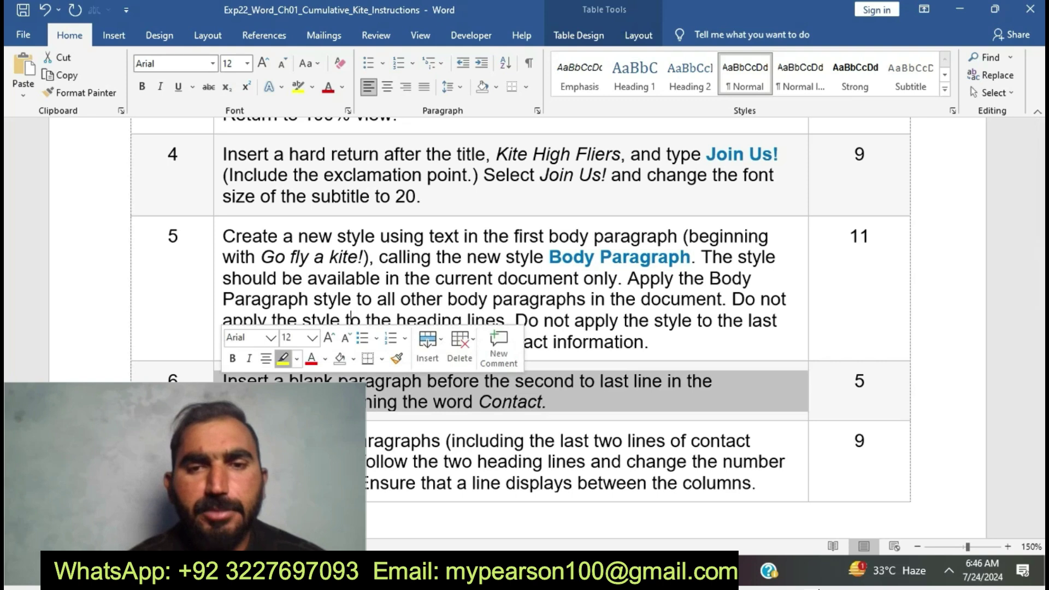
click(282, 358)
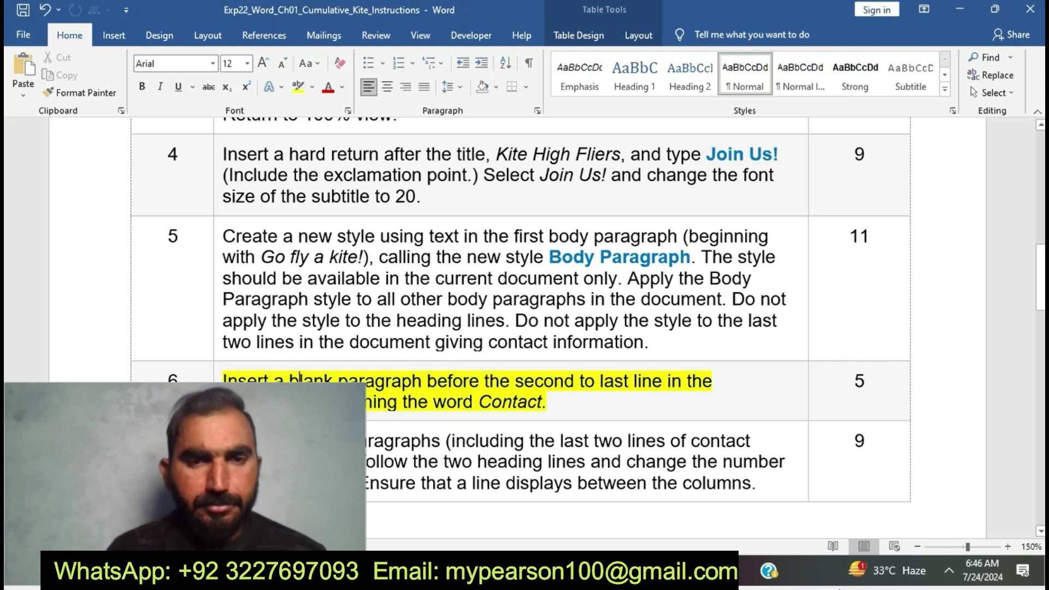
drag(300, 381, 546, 403)
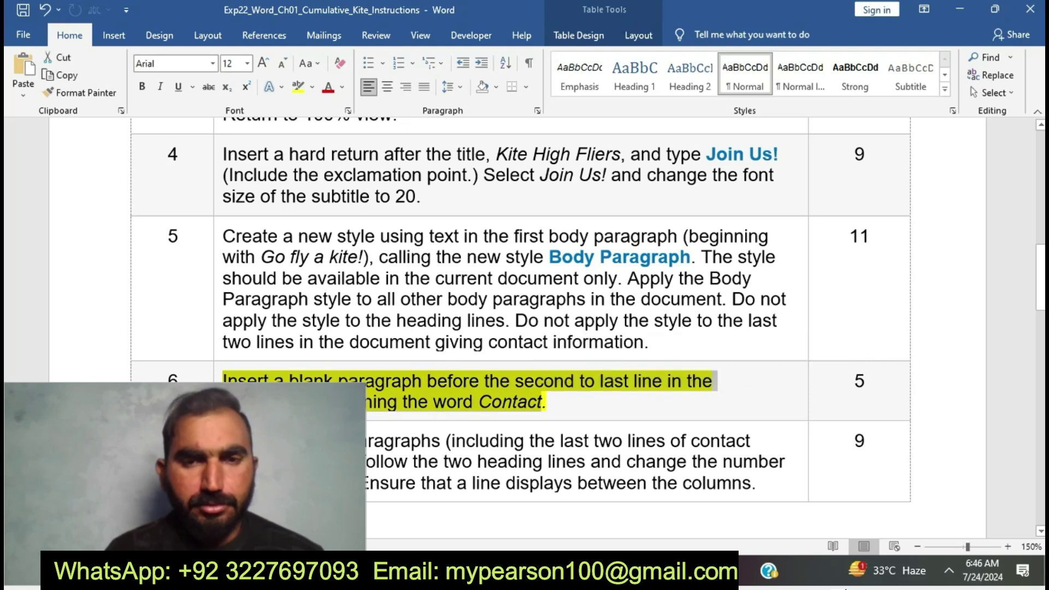
click(501, 484)
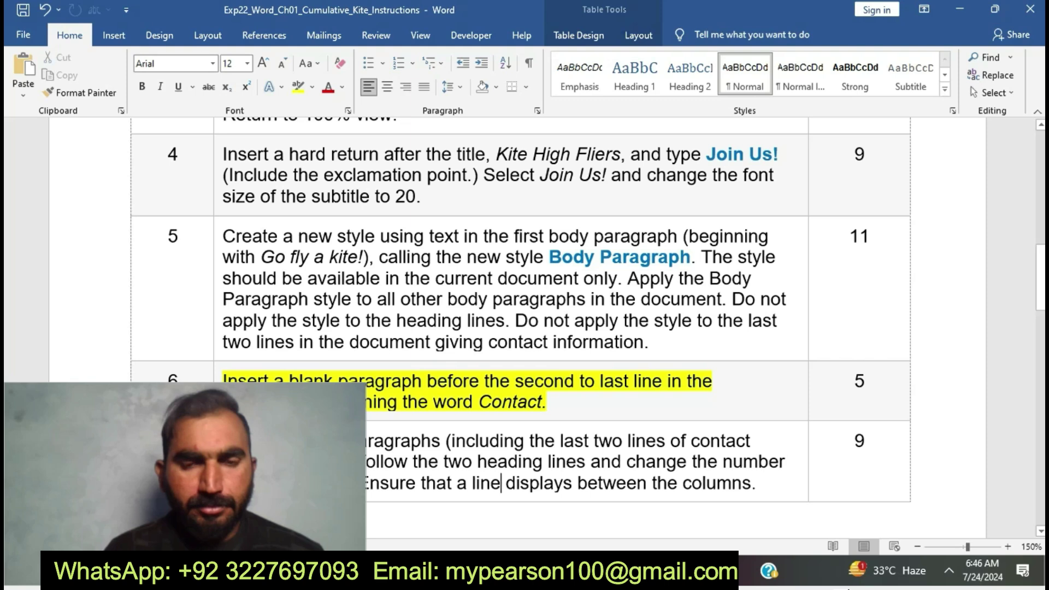
mouse_move(514, 571)
click(590, 498)
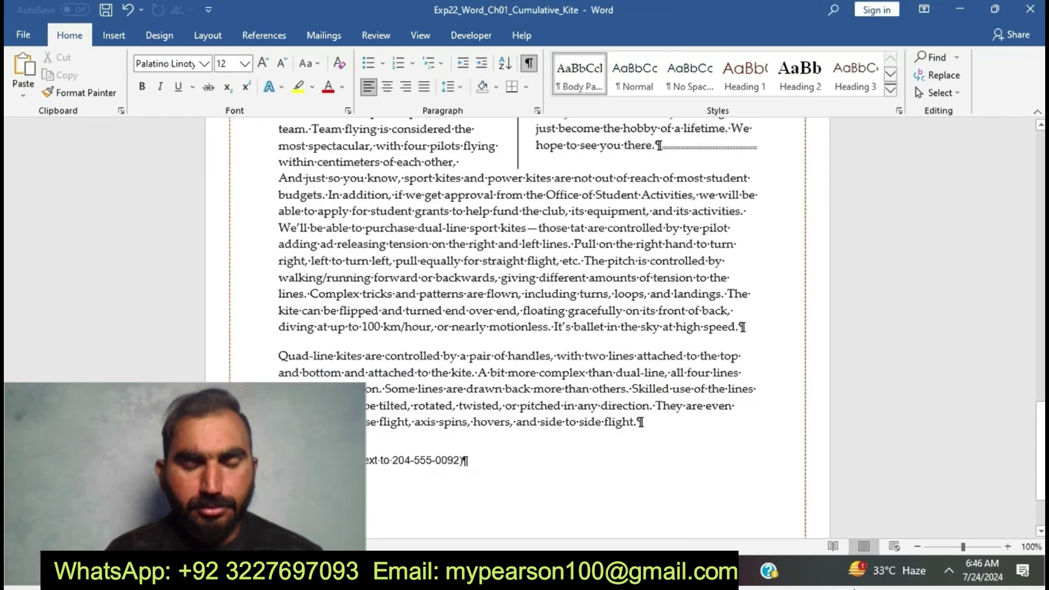
- Insert a blank paragraph before the Contact line in the flyer and switch back to the instructions document
key(ctrl+z)
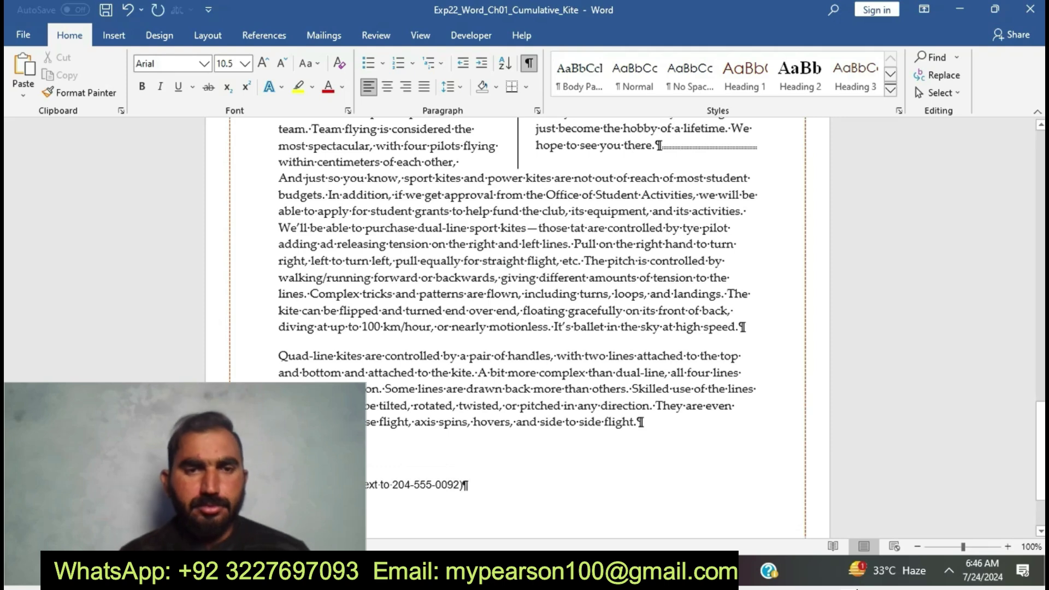
mouse_move(517, 574)
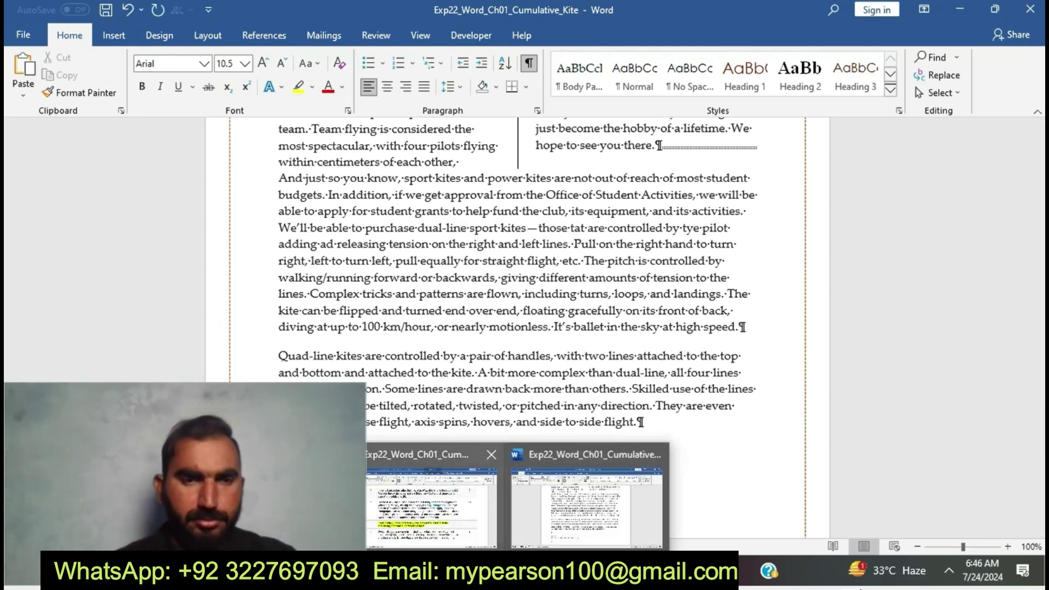
click(432, 508)
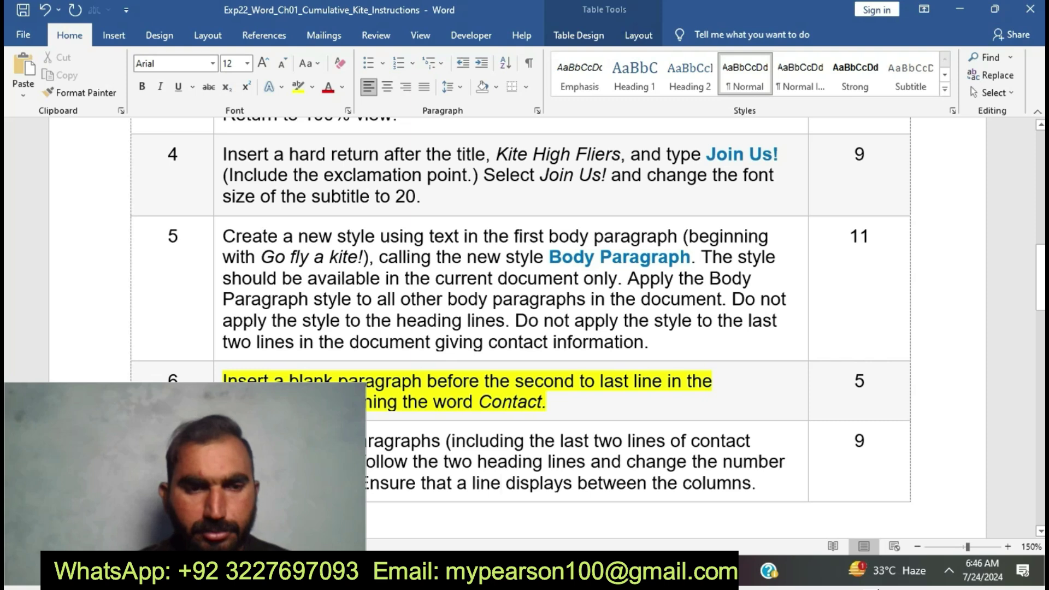
- Remove the yellow highlight from the Step 6 instruction about the blank paragraph
click(217, 386)
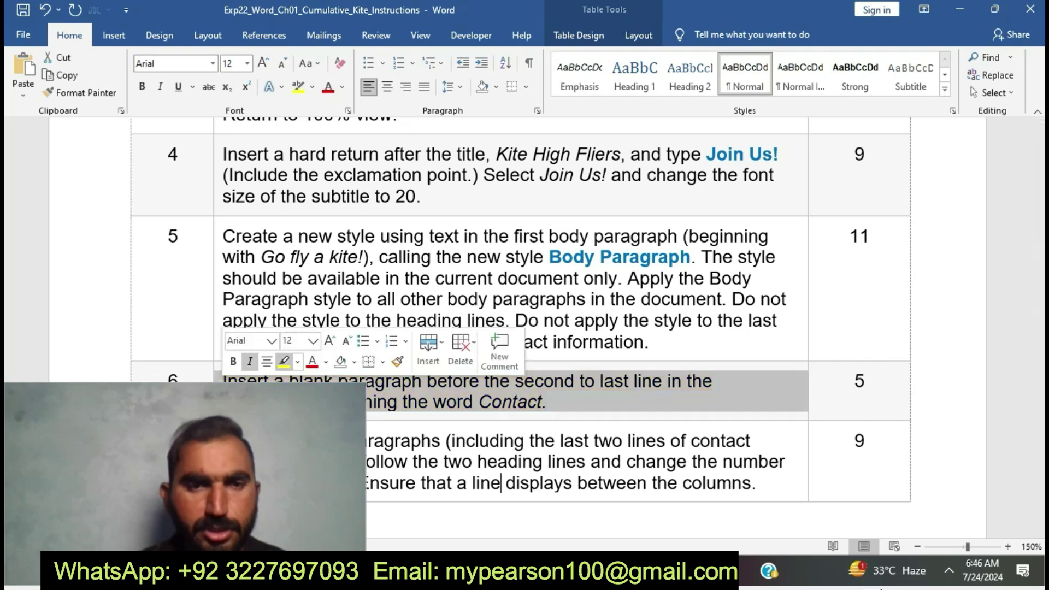
click(553, 402)
scroll(553, 402, down, 1)
scroll(553, 402, down, 5)
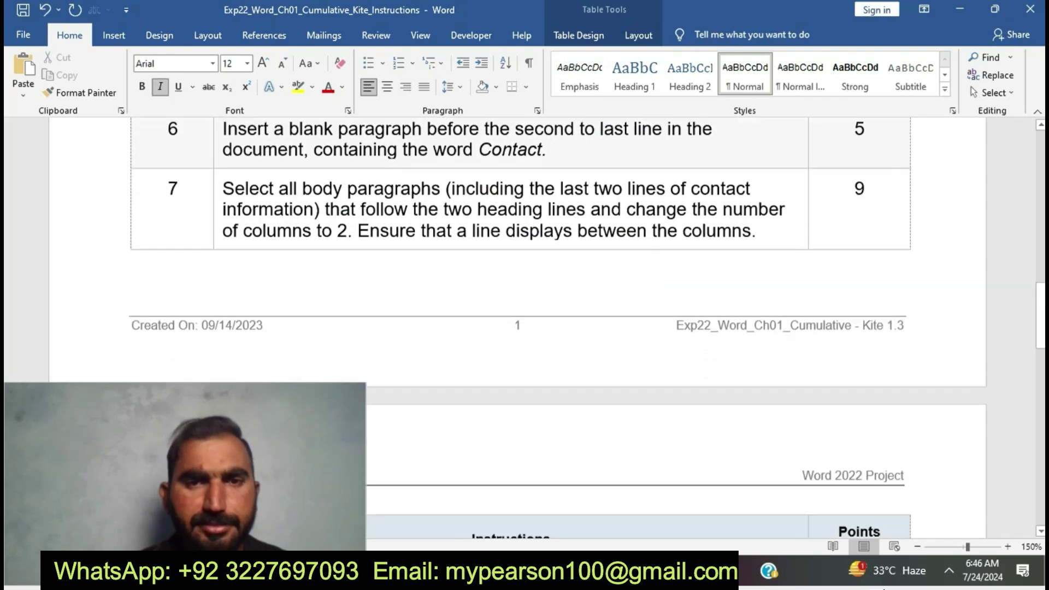
- Highlight the Step 7 instruction about changing the body paragraphs to 2 columns in yellow and switch to the flyer
scroll(553, 401, up, 4)
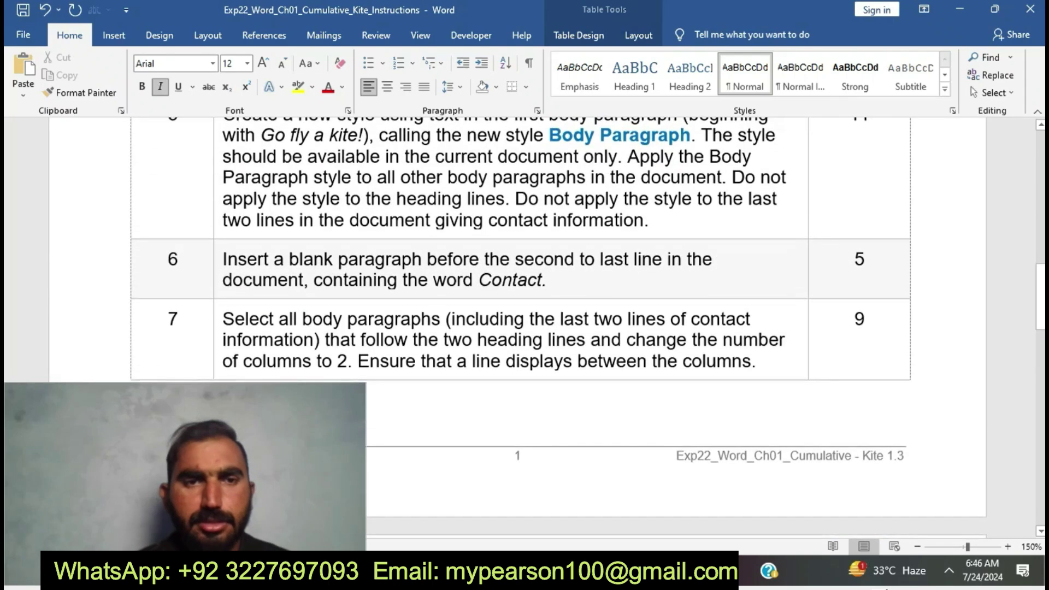
click(218, 328)
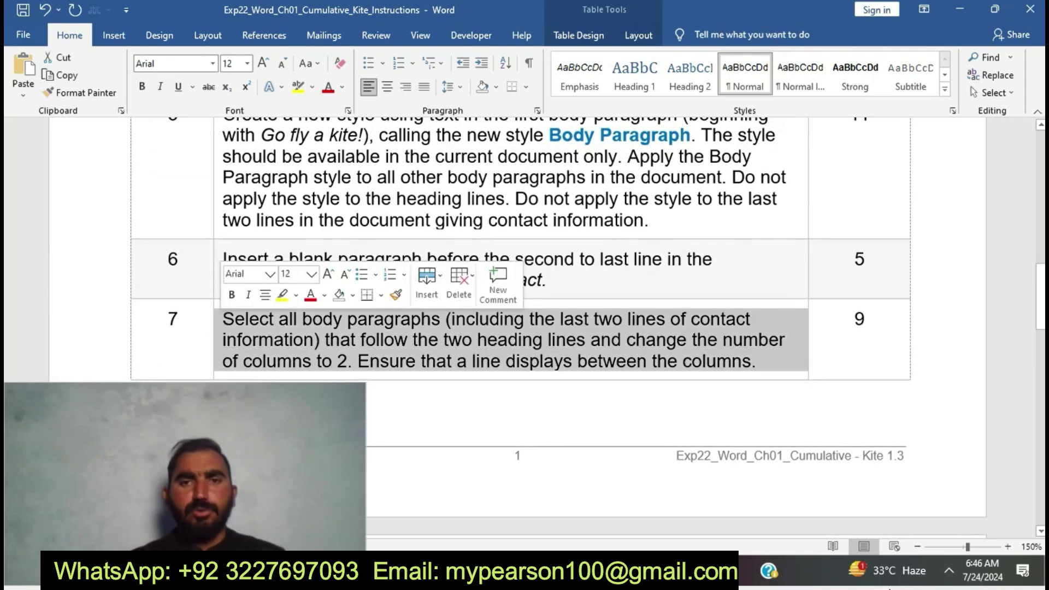
click(282, 295)
click(324, 340)
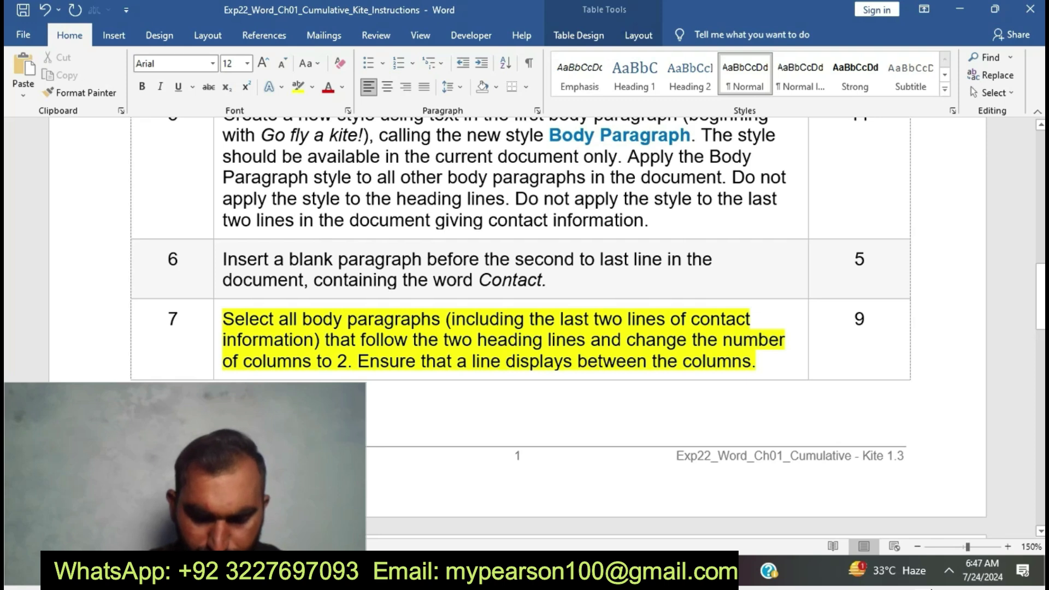
drag(223, 320, 356, 361)
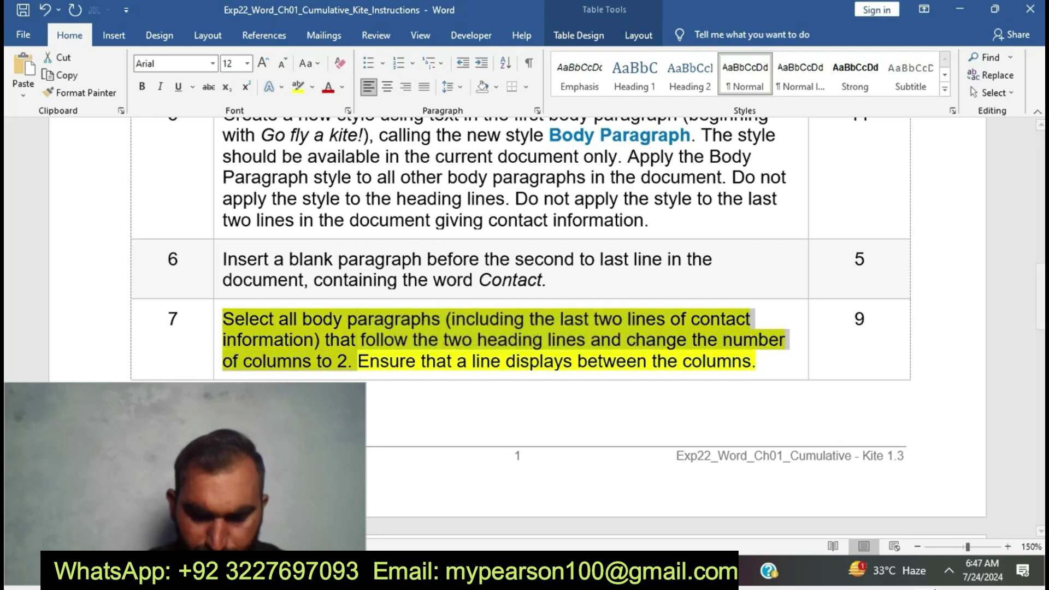
mouse_move(522, 570)
click(595, 497)
- Format all body paragraphs following the two heading lines, including the contact lines at the end, in two columns
scroll(594, 437, up, 2)
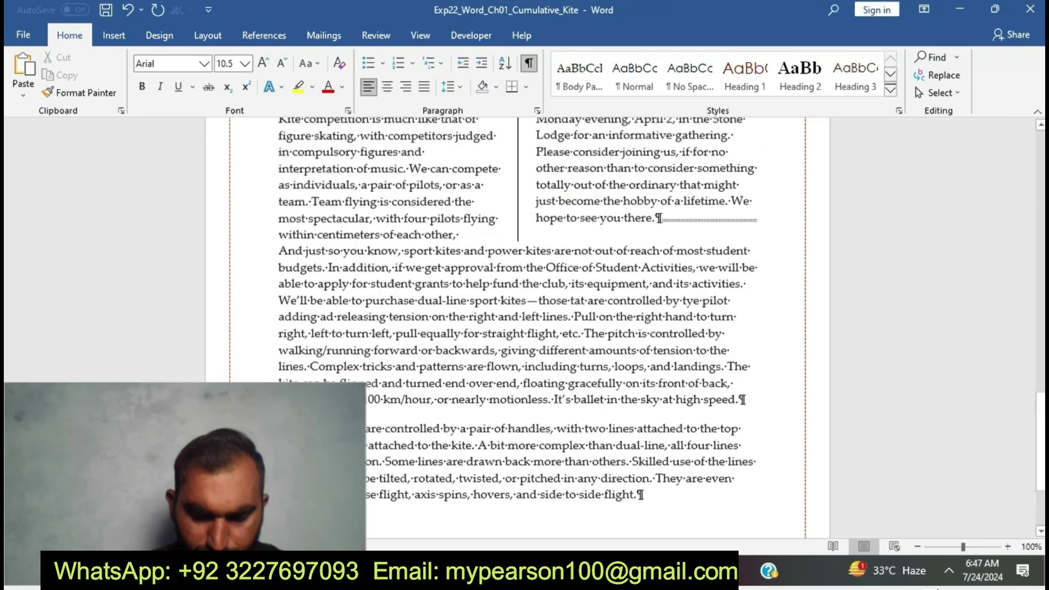
scroll(518, 328, up, 10)
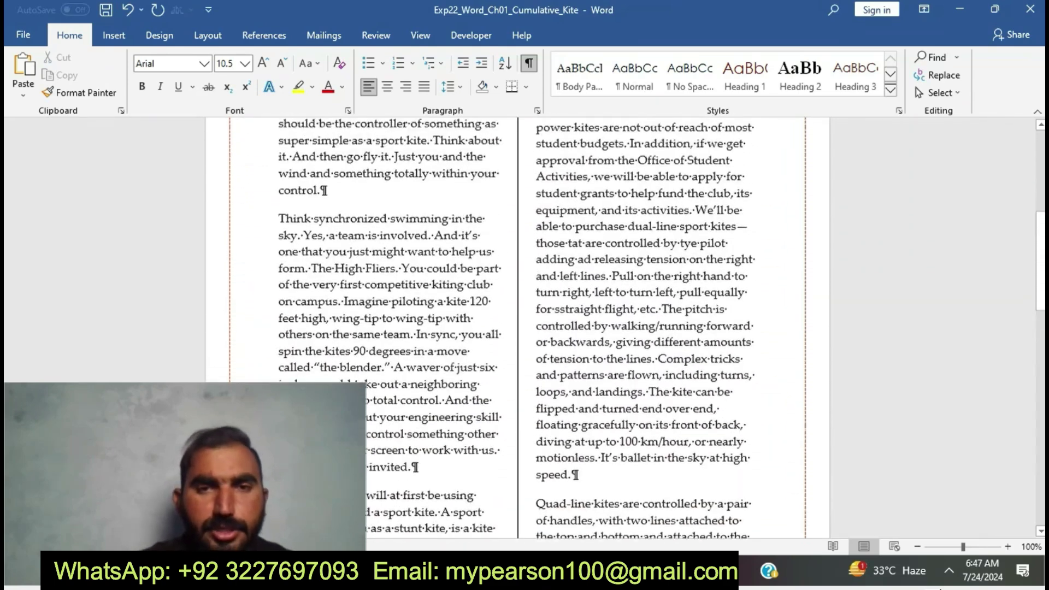
scroll(518, 327, up, 6)
drag(279, 284, 519, 543)
drag(945, 589, 948, 589)
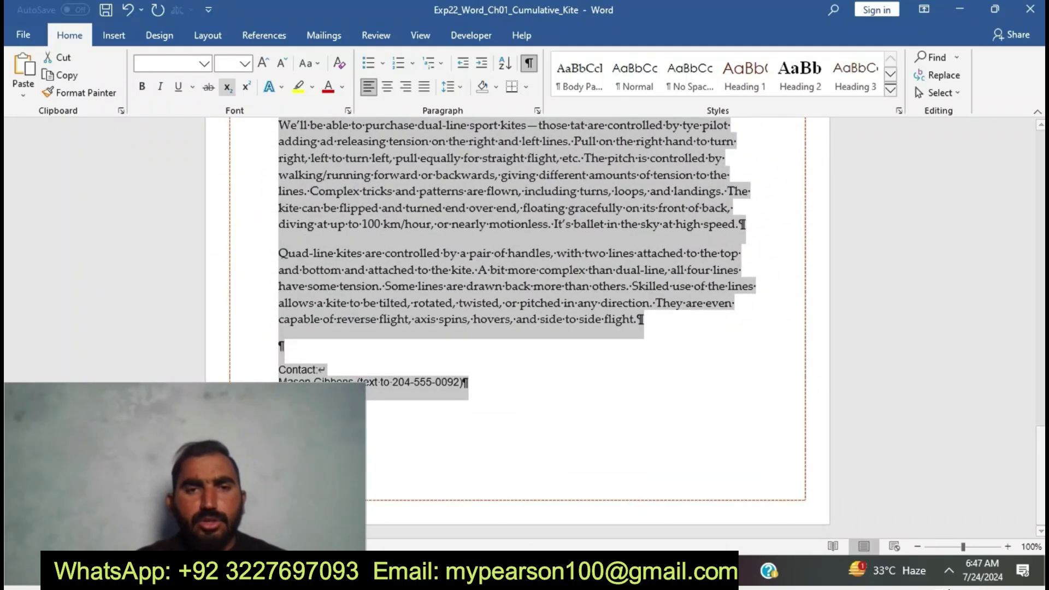
click(114, 36)
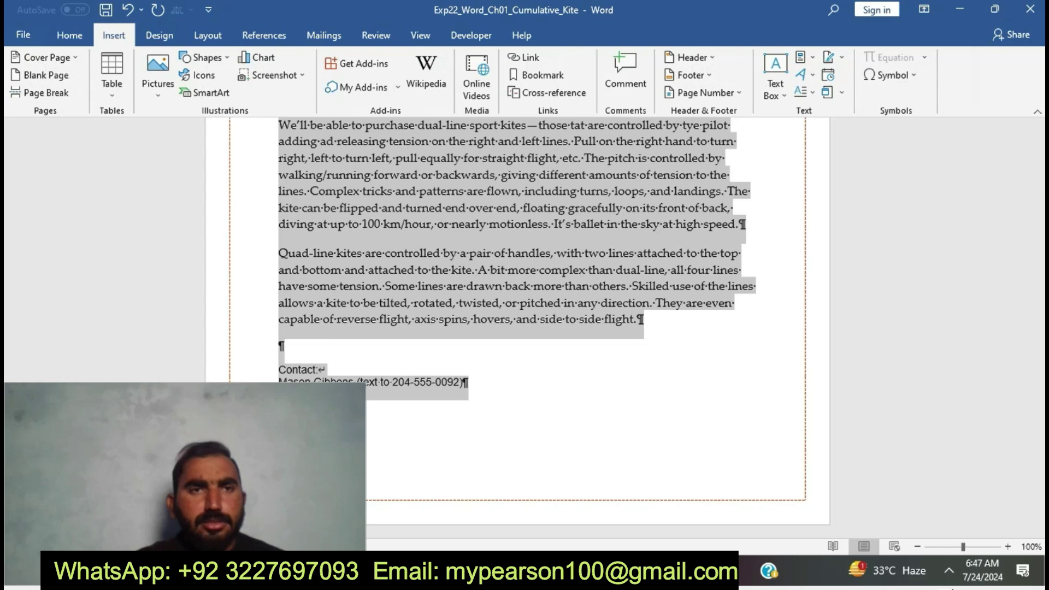
key(alt+g)
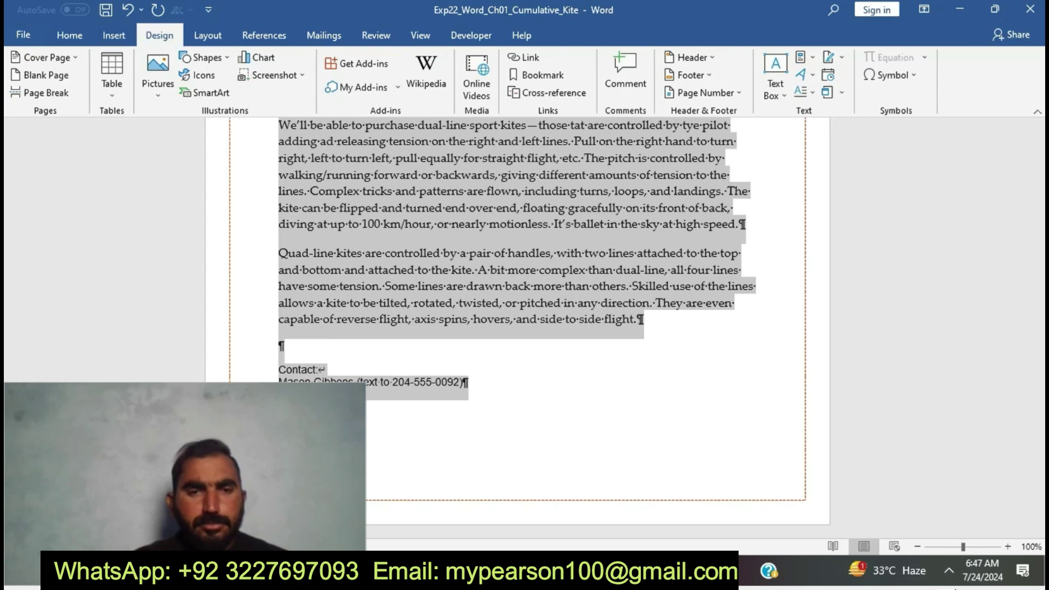
key(alt+p)
key(j)
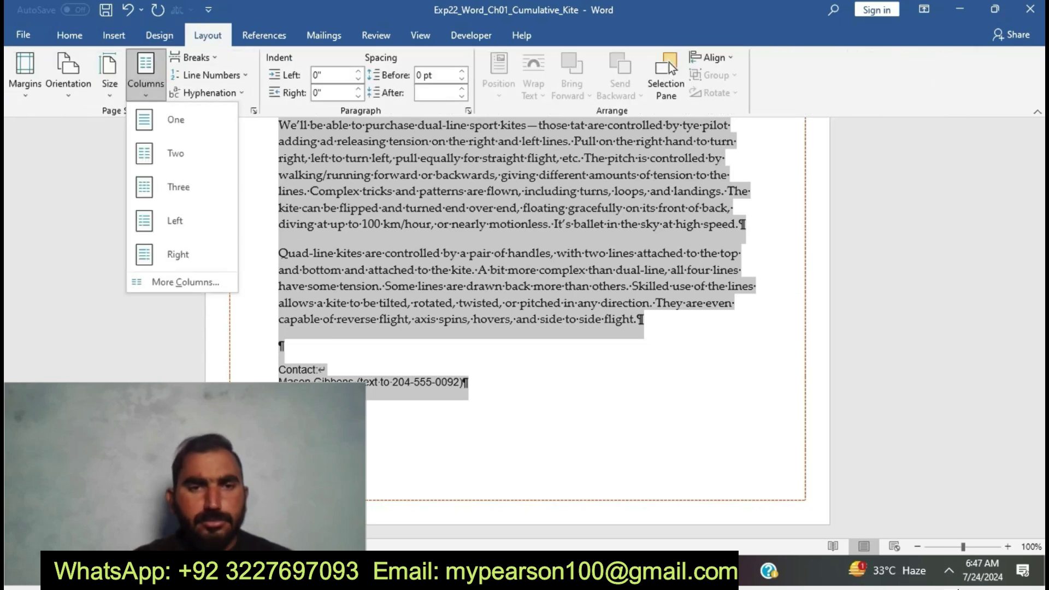
key(Down)
key(Return)
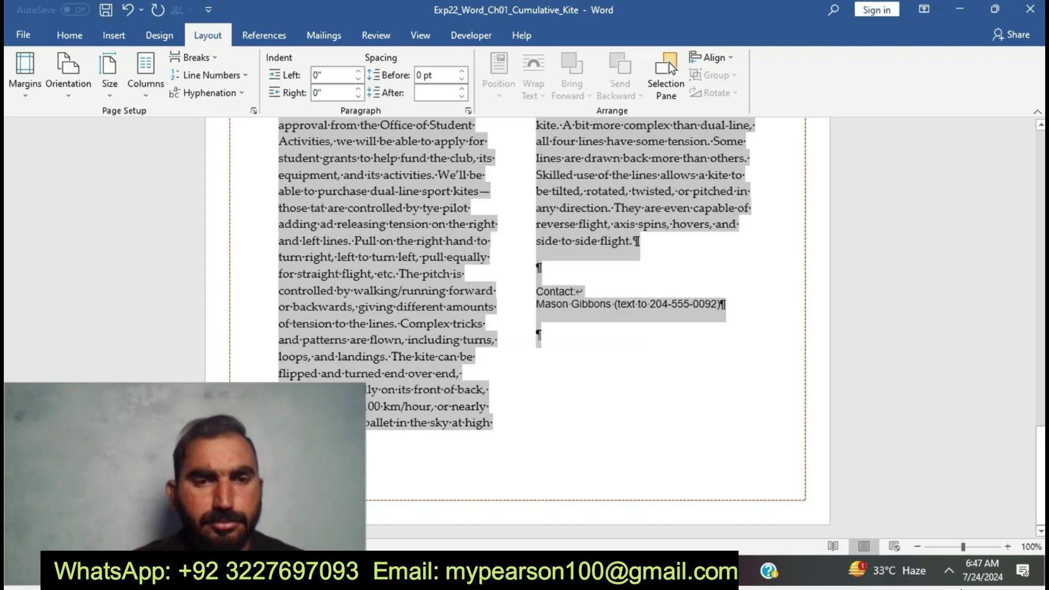
- Add a line between the two columns of the selected body paragraphs and clear the selection
key(alt+p)
key(j)
key(Up)
key(Return)
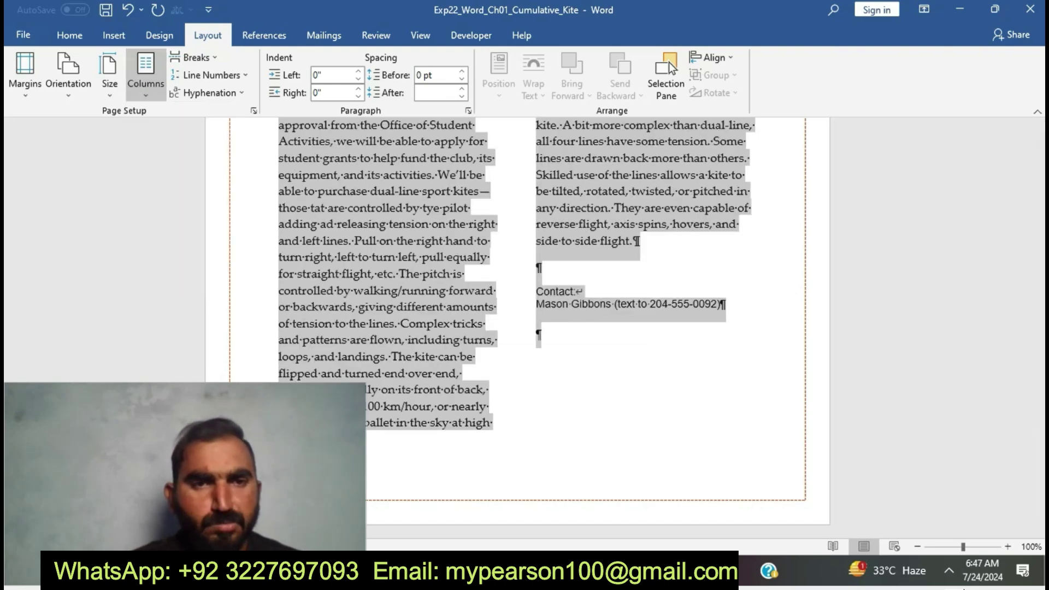
key(alt+b)
key(Return)
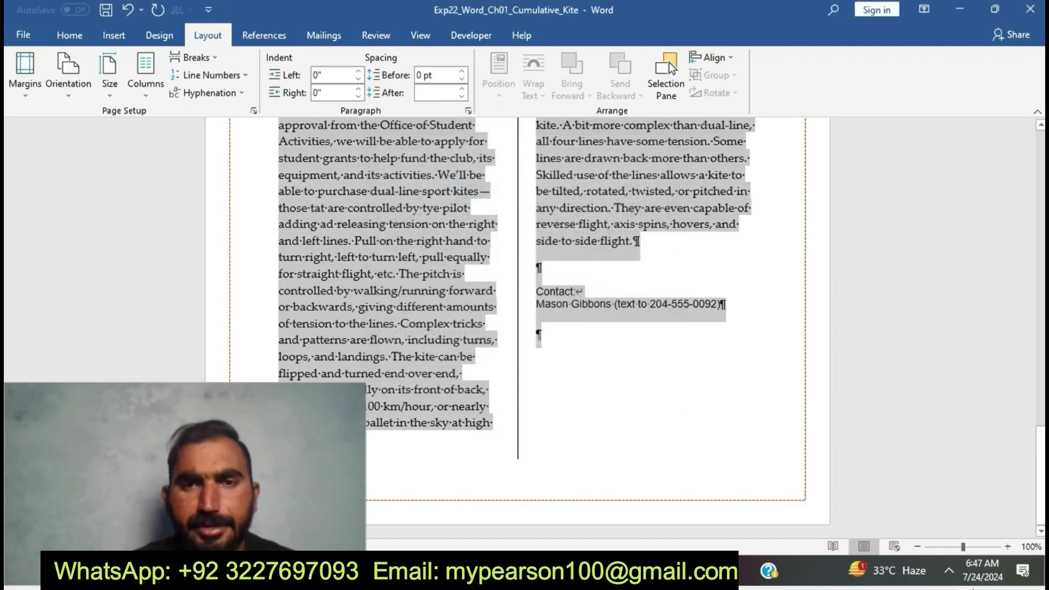
click(463, 373)
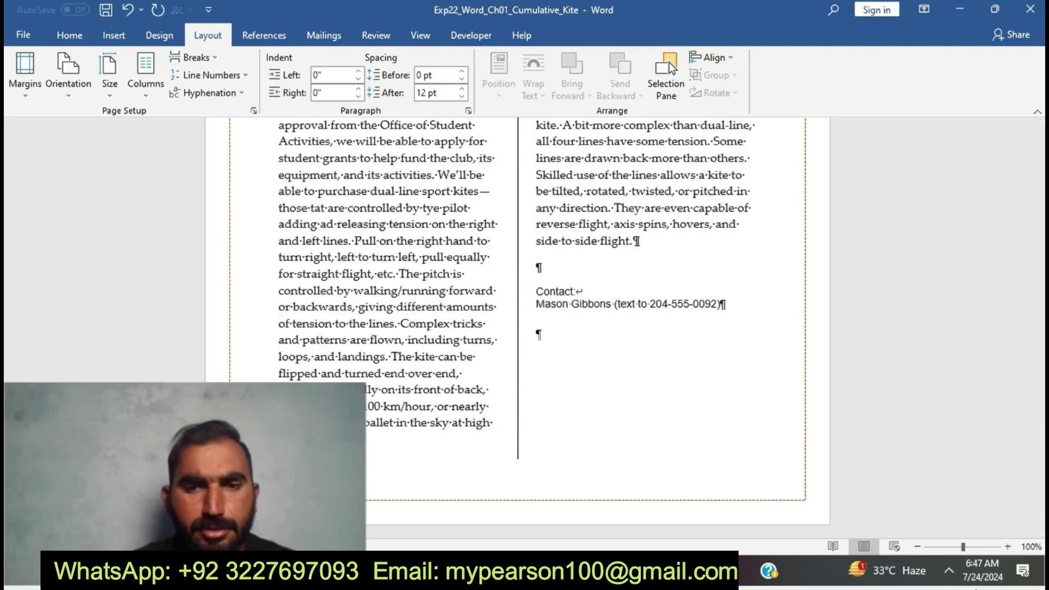
- Switch to the instructions document and remove the yellow highlight from the Step 7 text
mouse_move(522, 571)
click(435, 496)
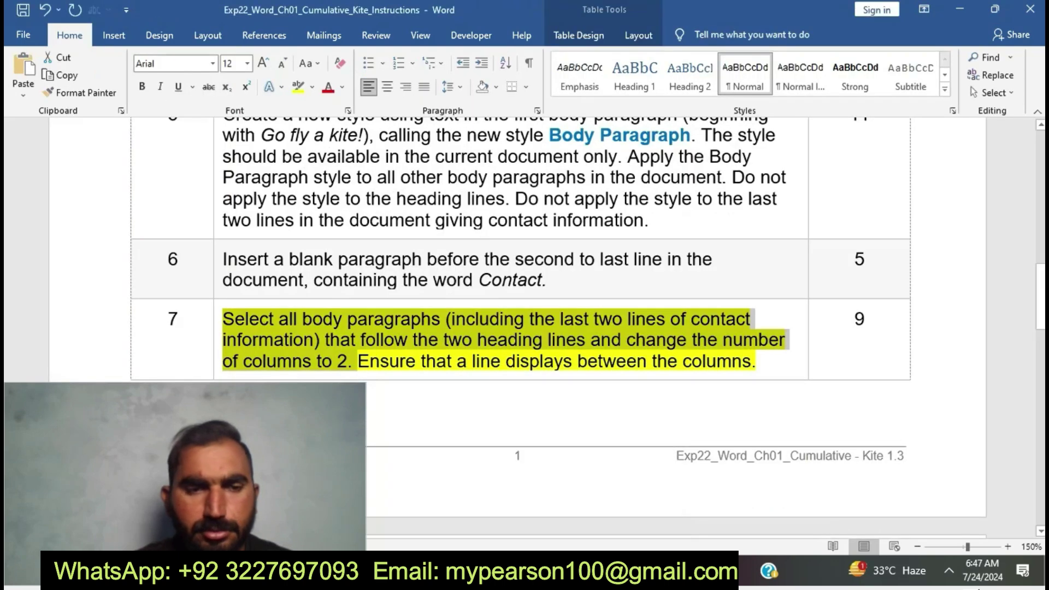
scroll(588, 326, down, 1)
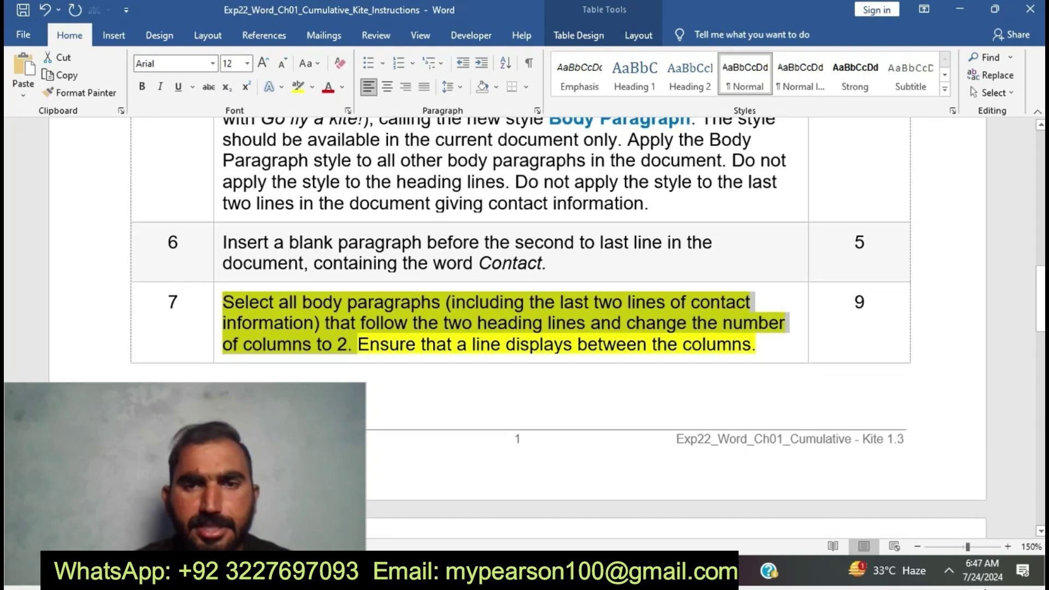
scroll(547, 326, down, 5)
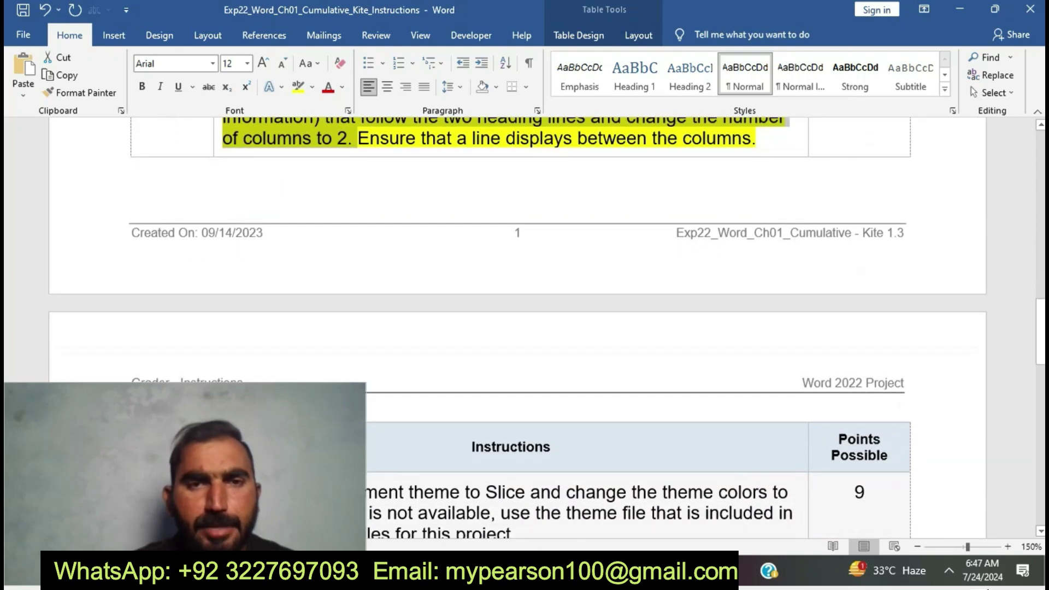
scroll(546, 326, up, 3)
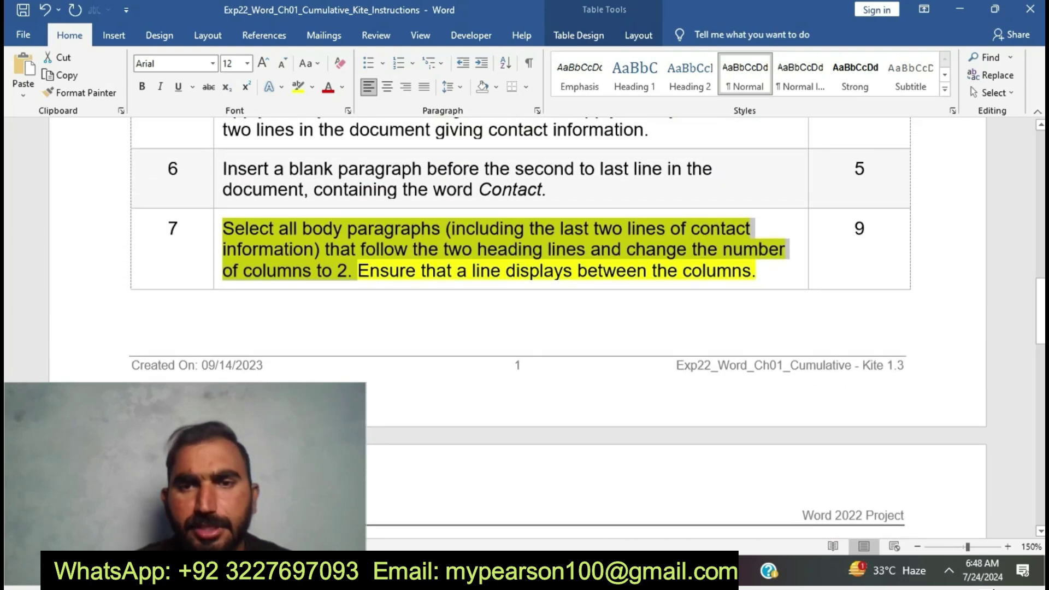
click(340, 249)
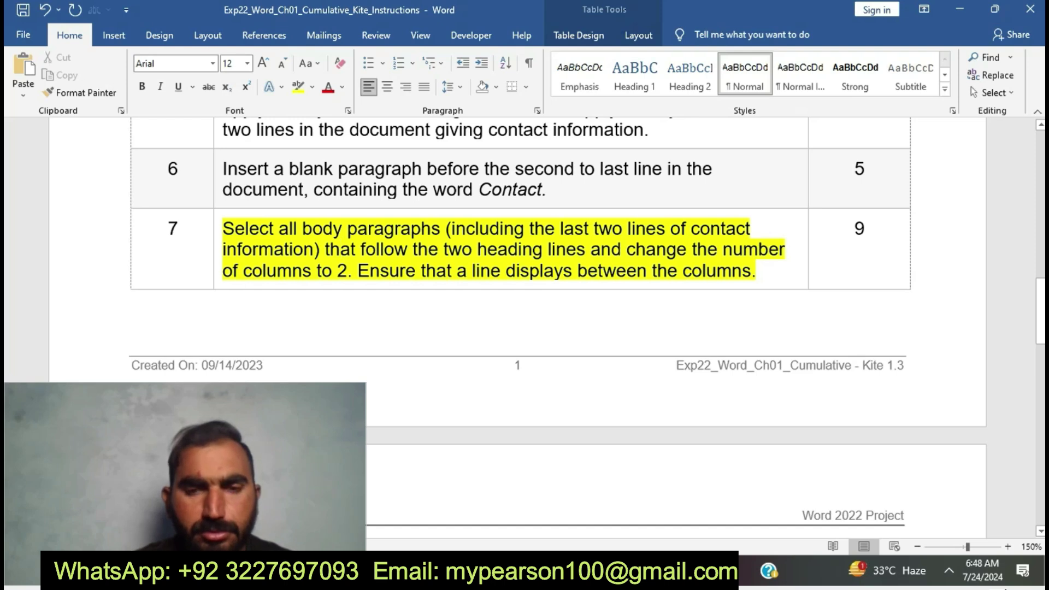
triple_click(340, 250)
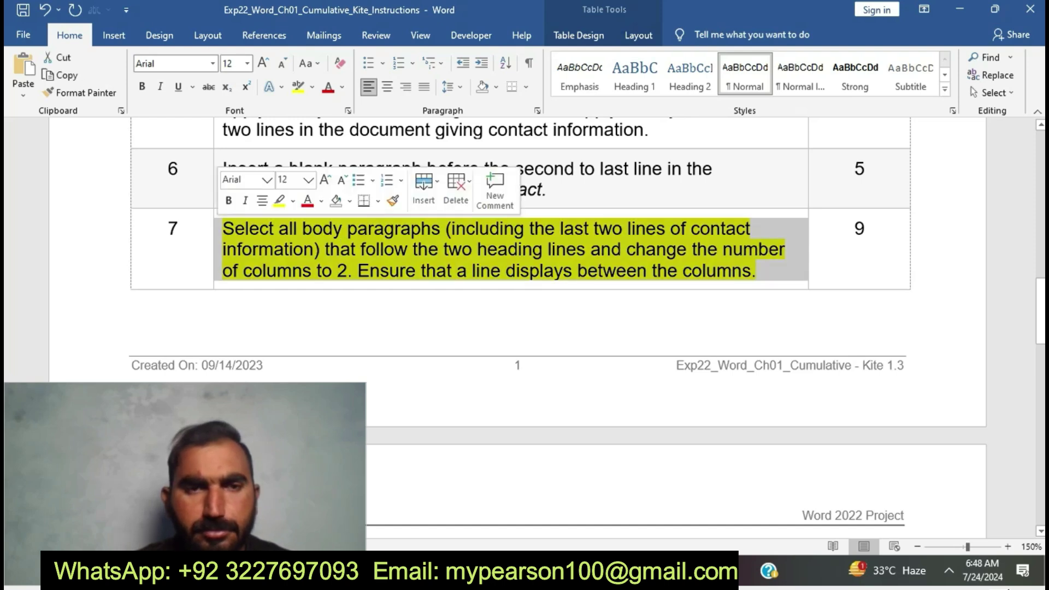
click(280, 201)
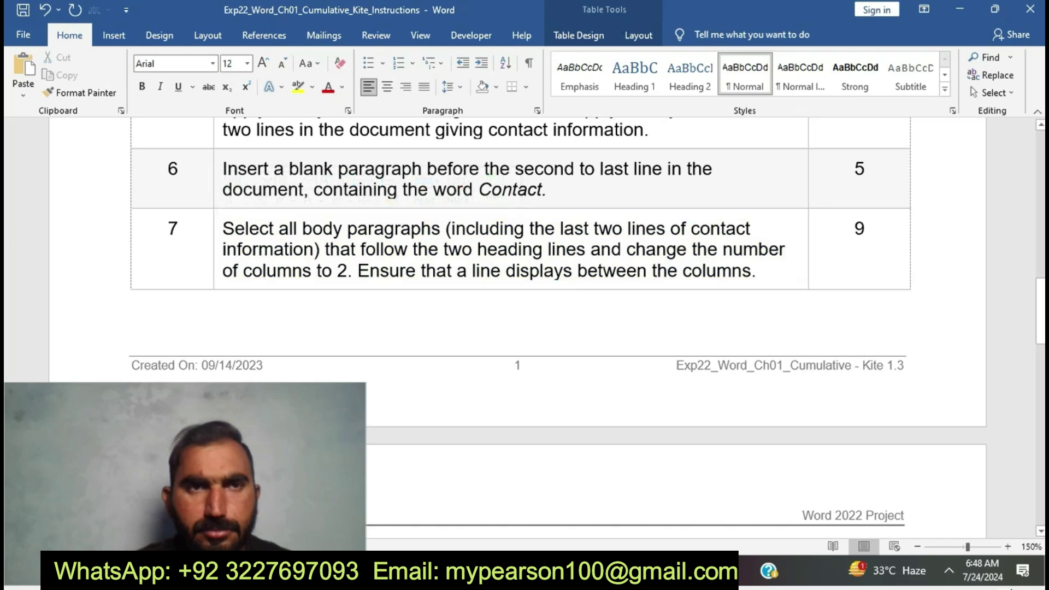
- Highlight the Step 8 instruction about the Slice theme and Red theme colors in yellow and switch to the flyer
scroll(518, 328, down, 5)
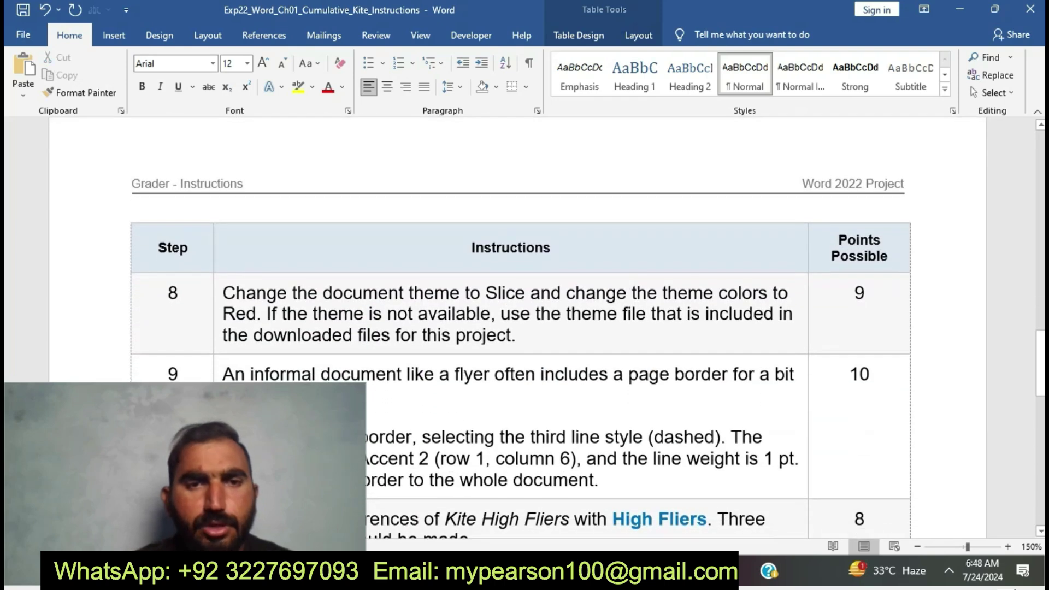
click(218, 295)
click(281, 266)
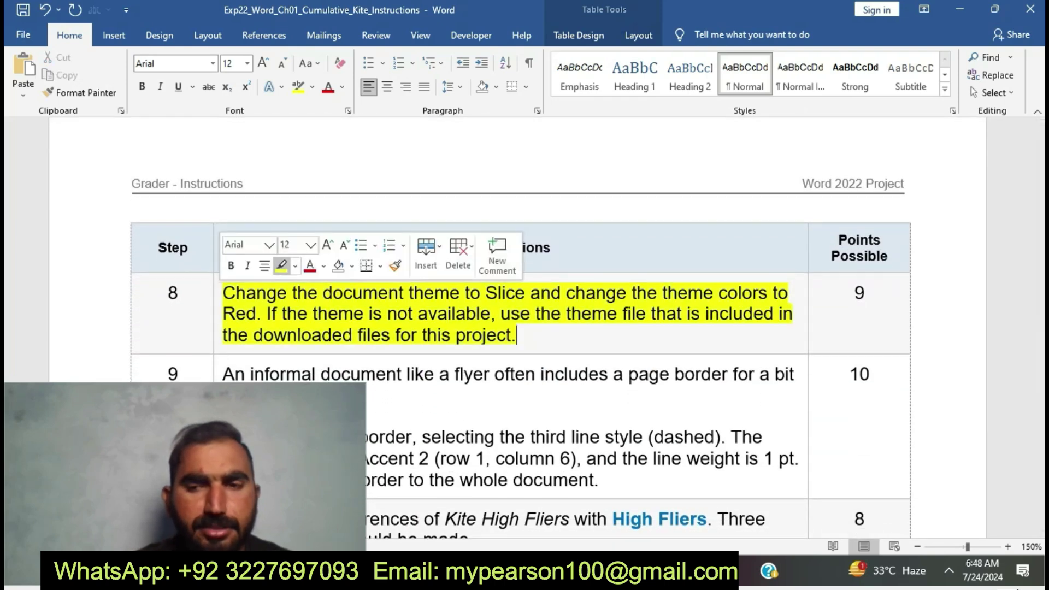
click(298, 314)
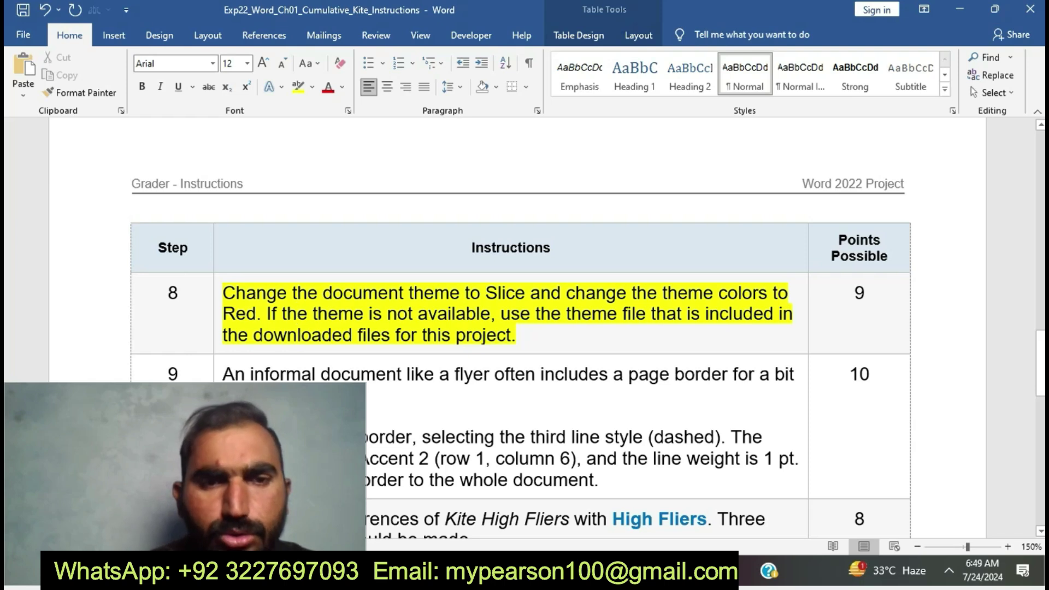
drag(223, 293, 530, 294)
mouse_move(505, 570)
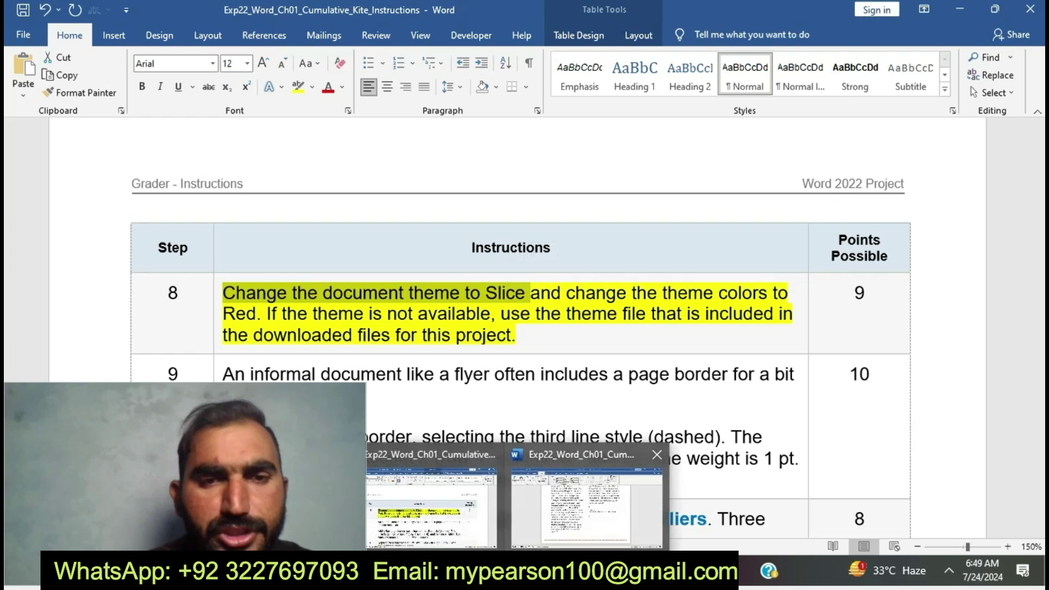
click(585, 494)
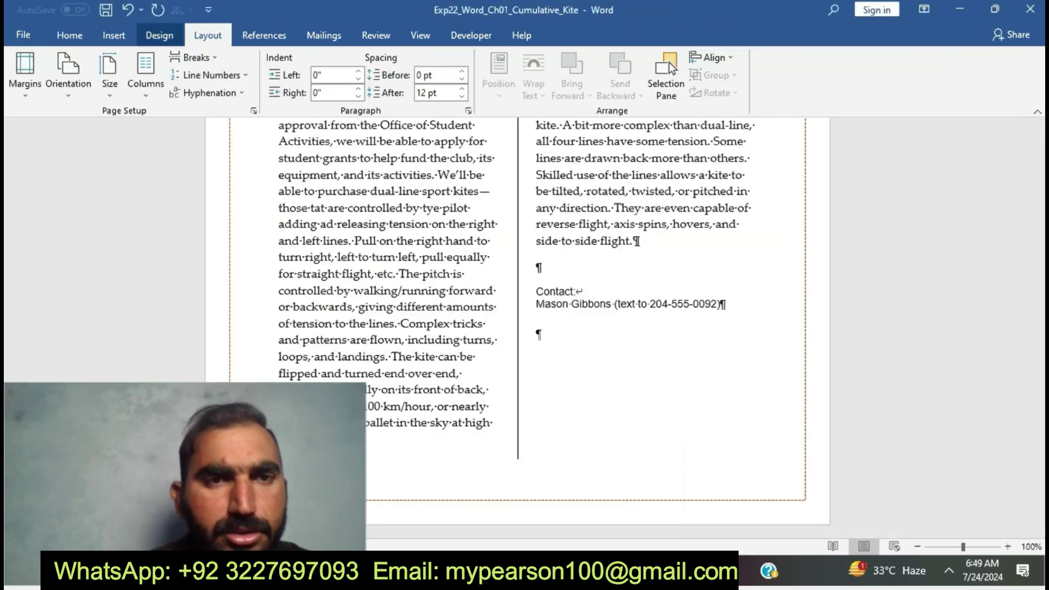
- Apply the Slice document theme to the flyer and return to the instructions document
click(159, 35)
click(24, 71)
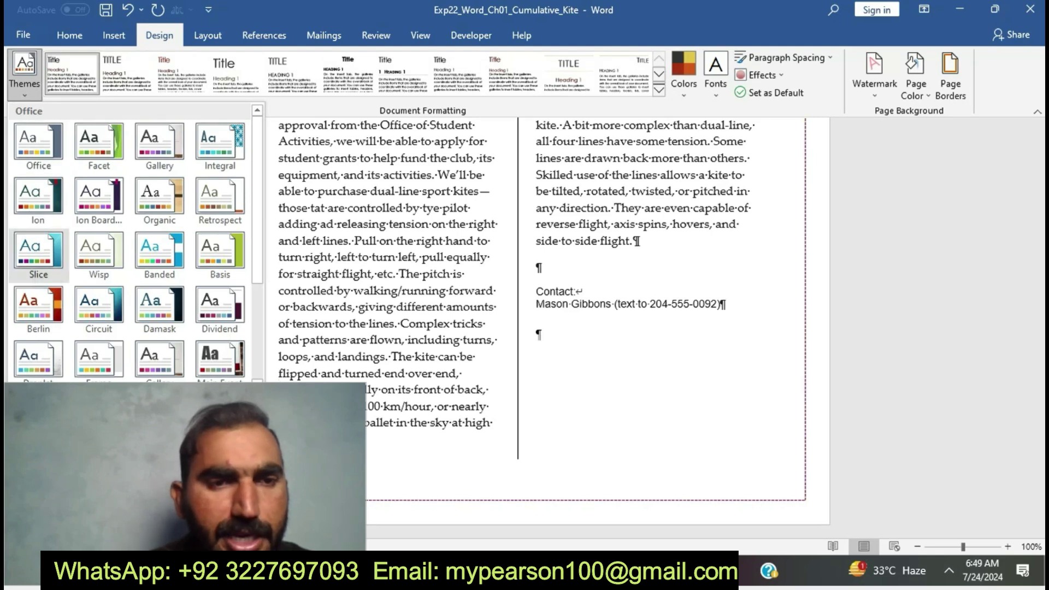
click(39, 251)
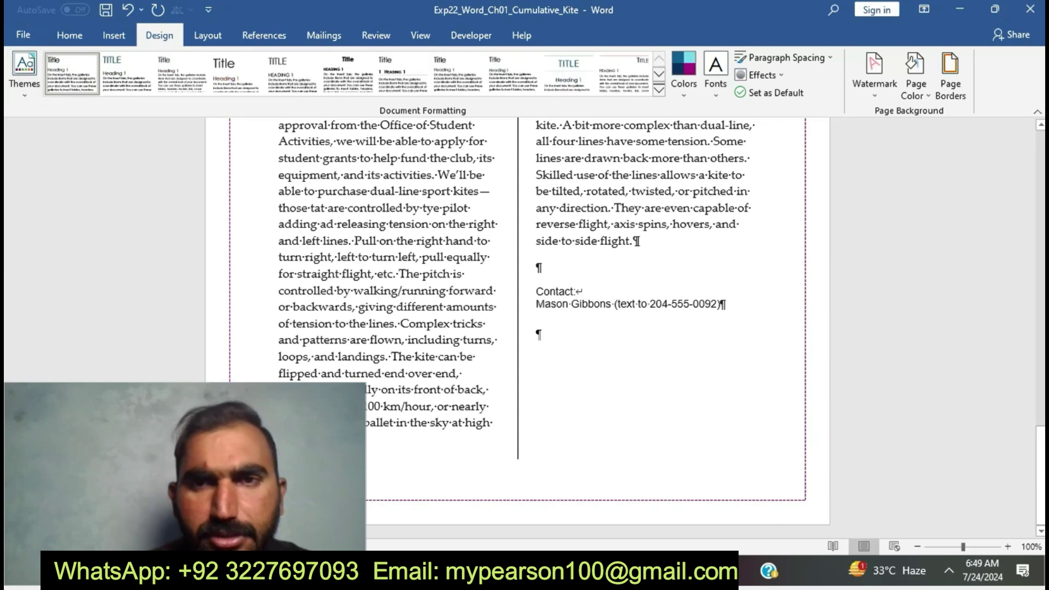
mouse_move(505, 571)
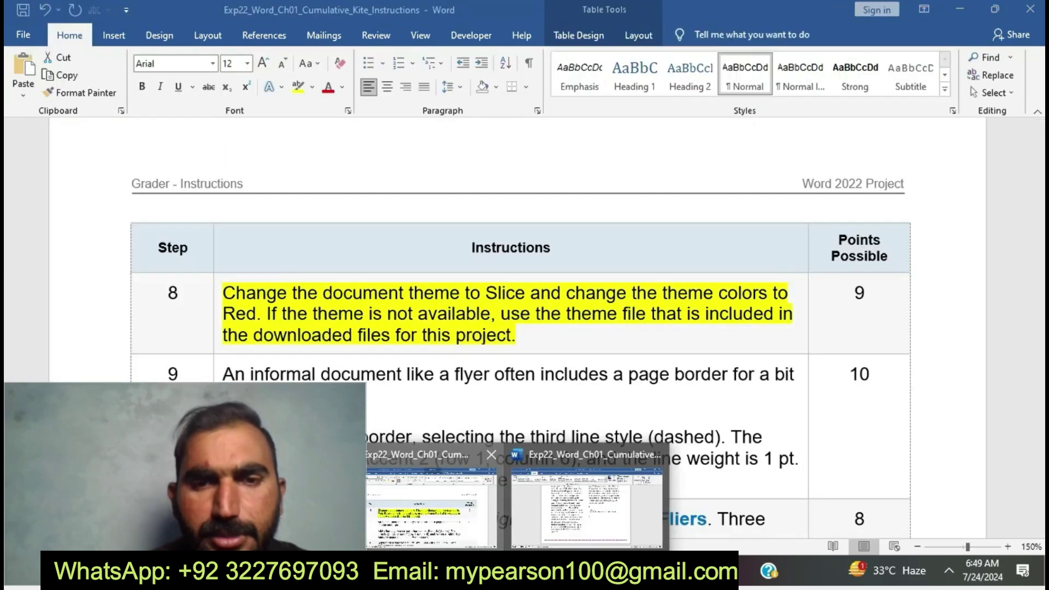
click(429, 508)
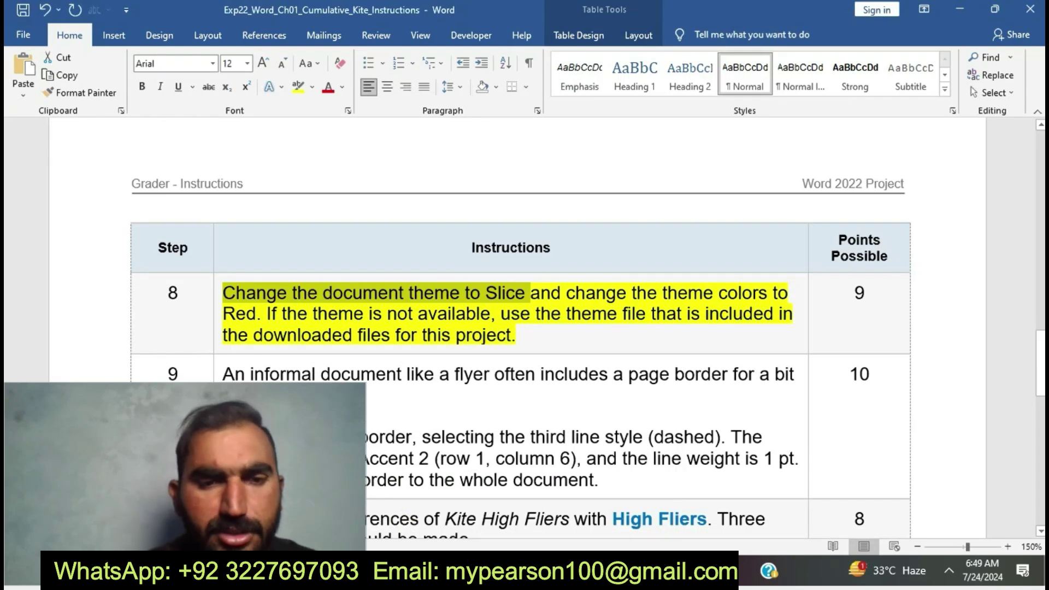
- Select the Step 8 phrase about changing the theme colors, switch to the flyer, and apply the Red theme colors
drag(566, 293, 264, 314)
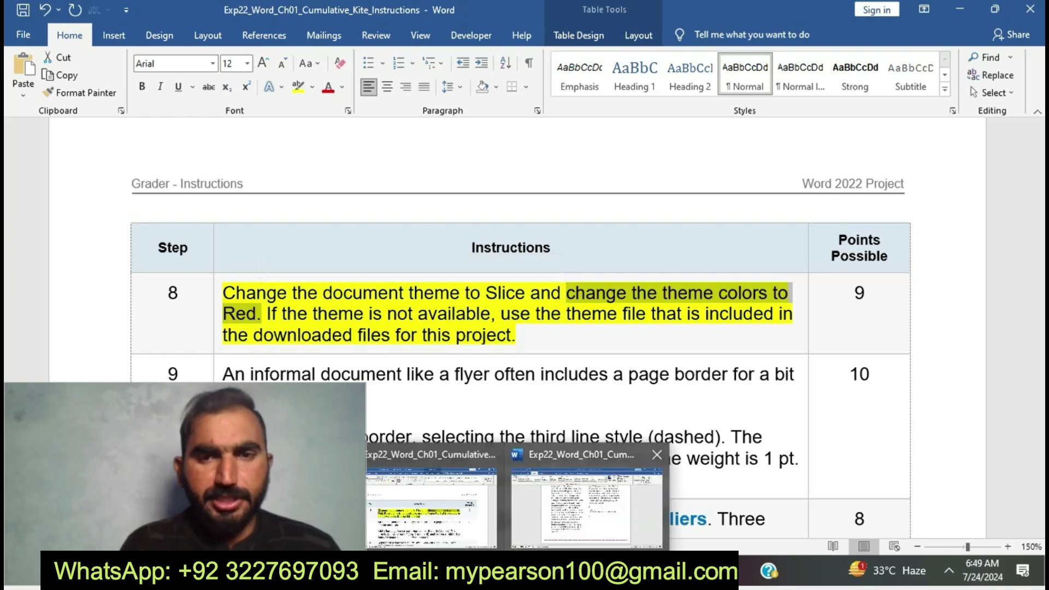
click(587, 495)
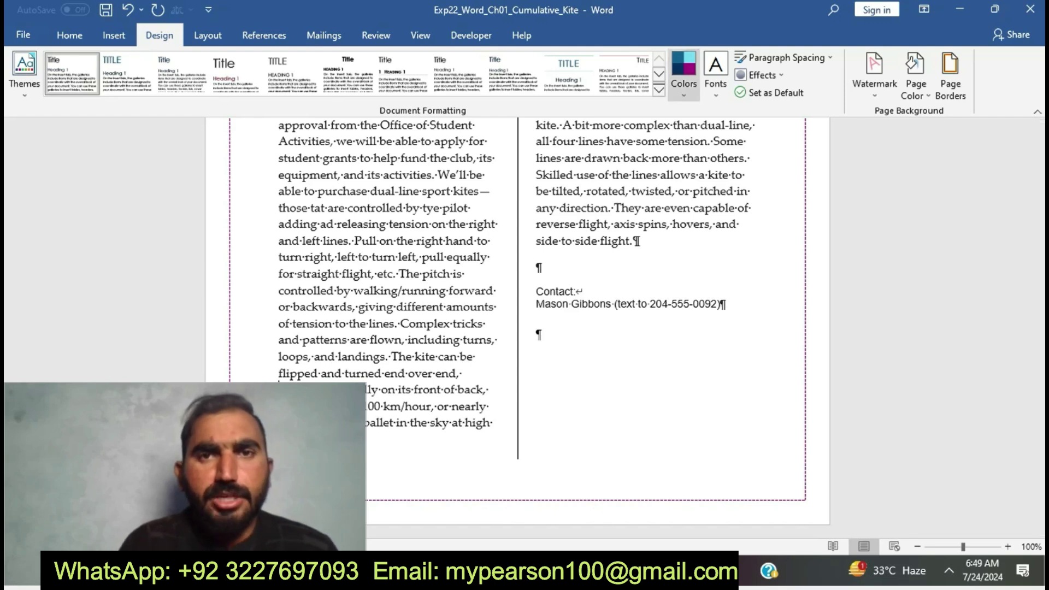
click(684, 74)
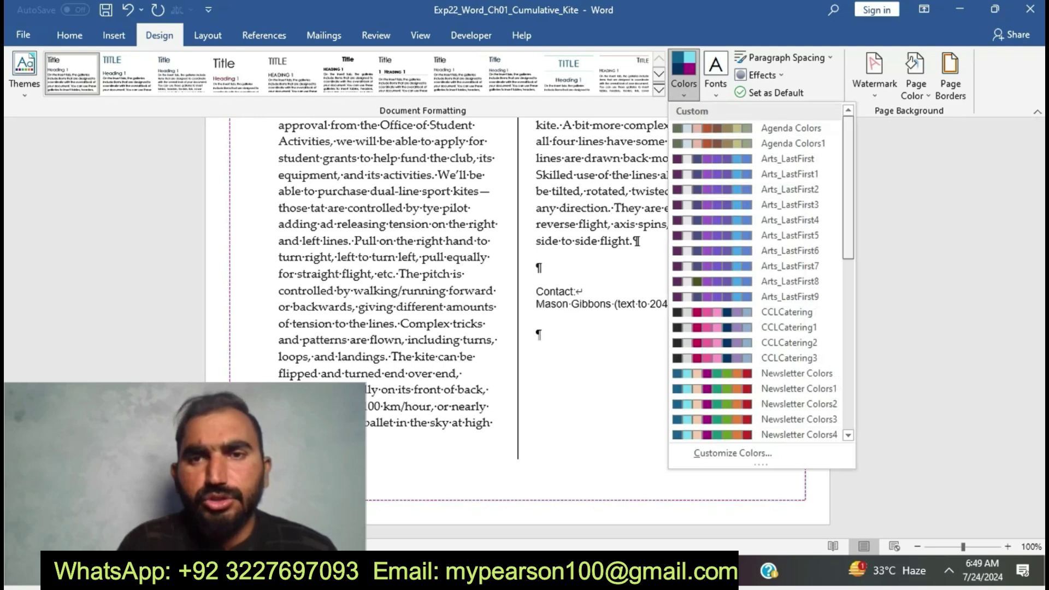
scroll(759, 273, down, 3)
scroll(759, 273, down, 5)
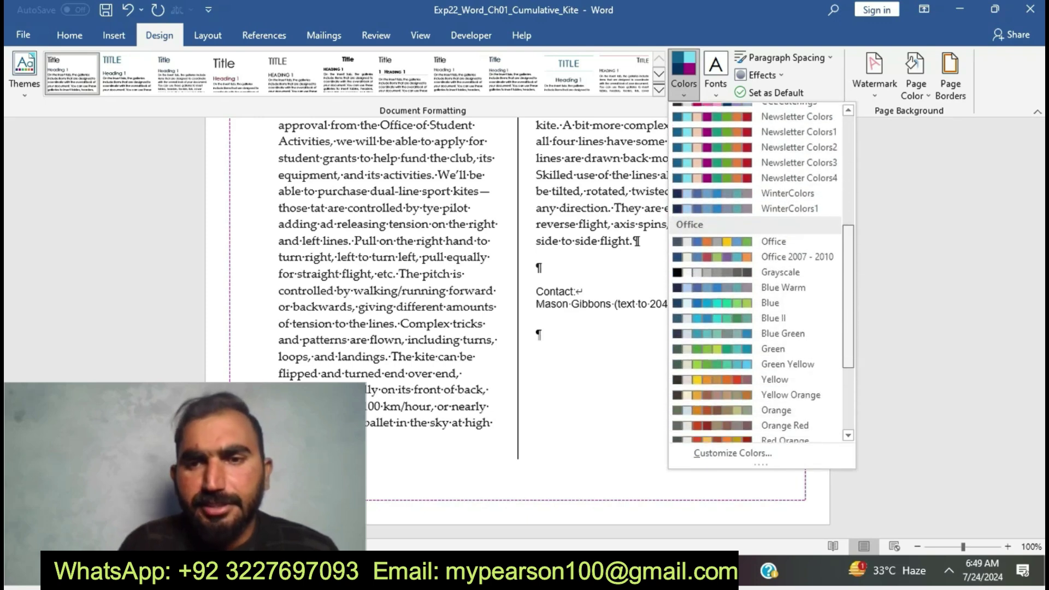
scroll(764, 353, down, 1)
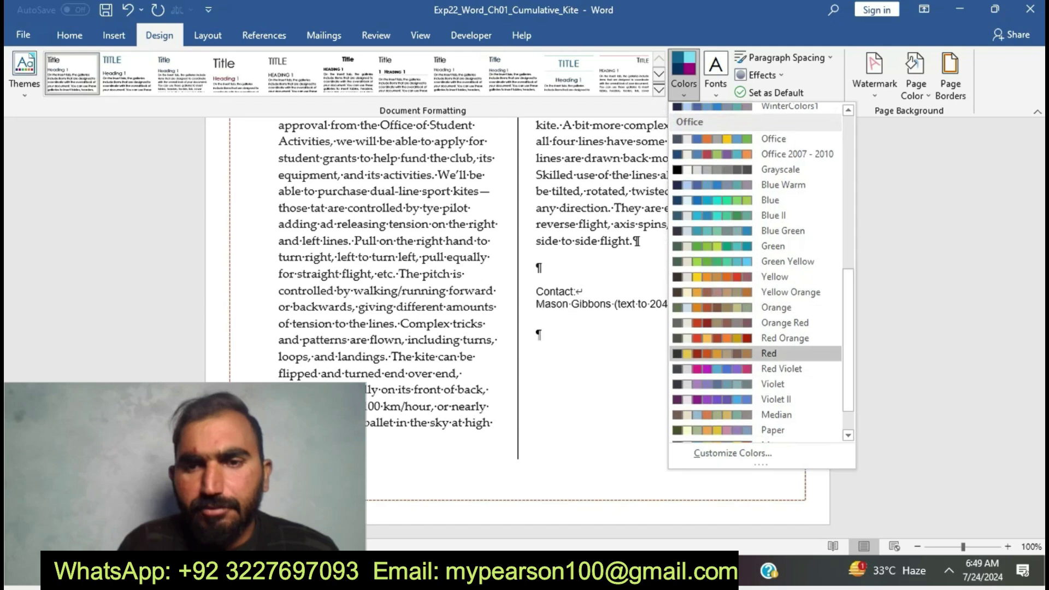
click(769, 353)
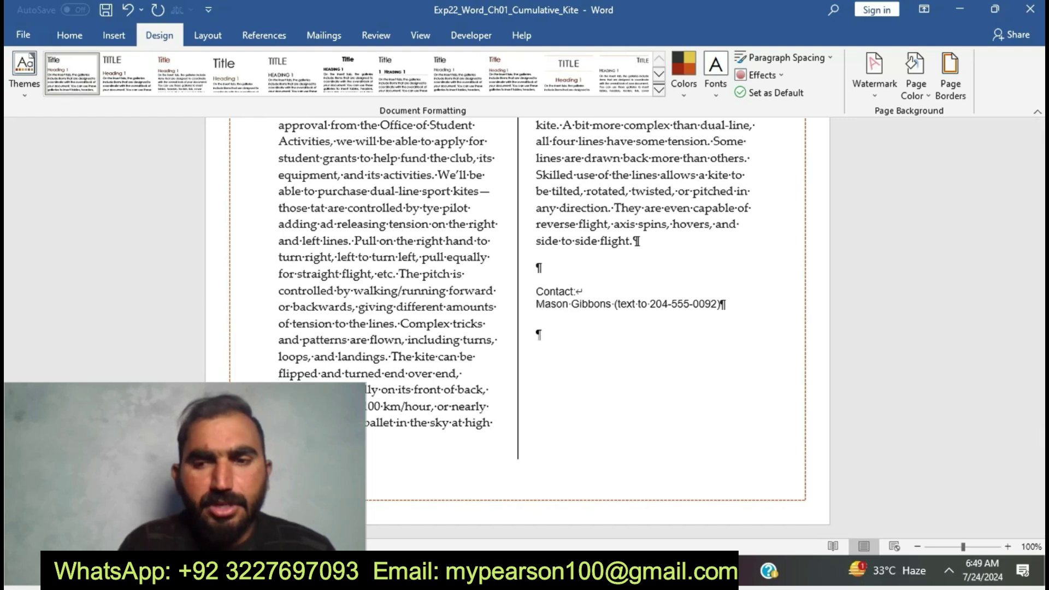
- Return to the instructions document and review the rest of Step 8, the remaining steps and the project description
mouse_move(510, 571)
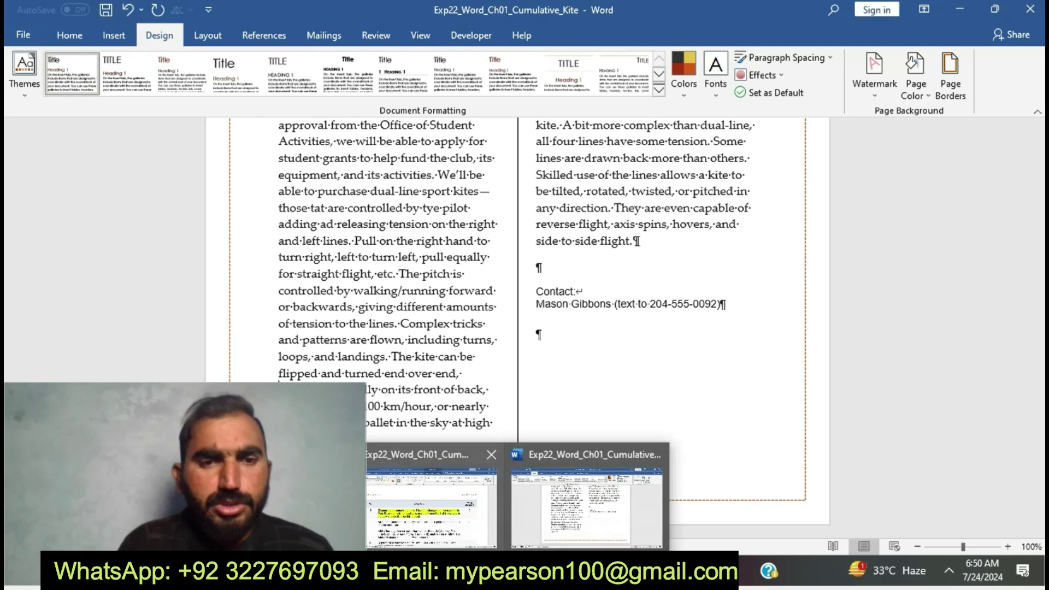
click(433, 503)
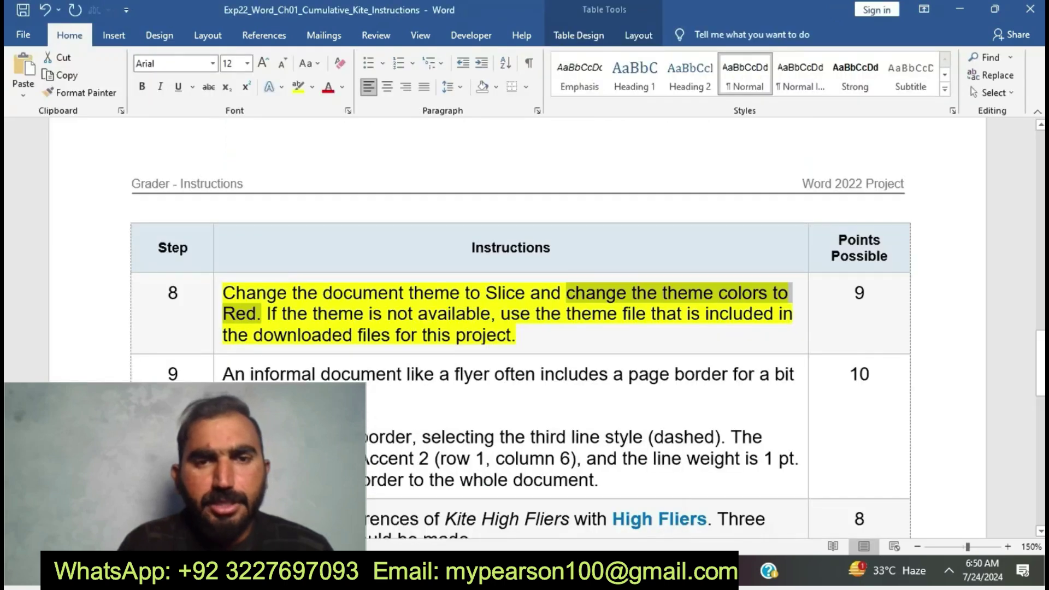
drag(266, 314, 516, 335)
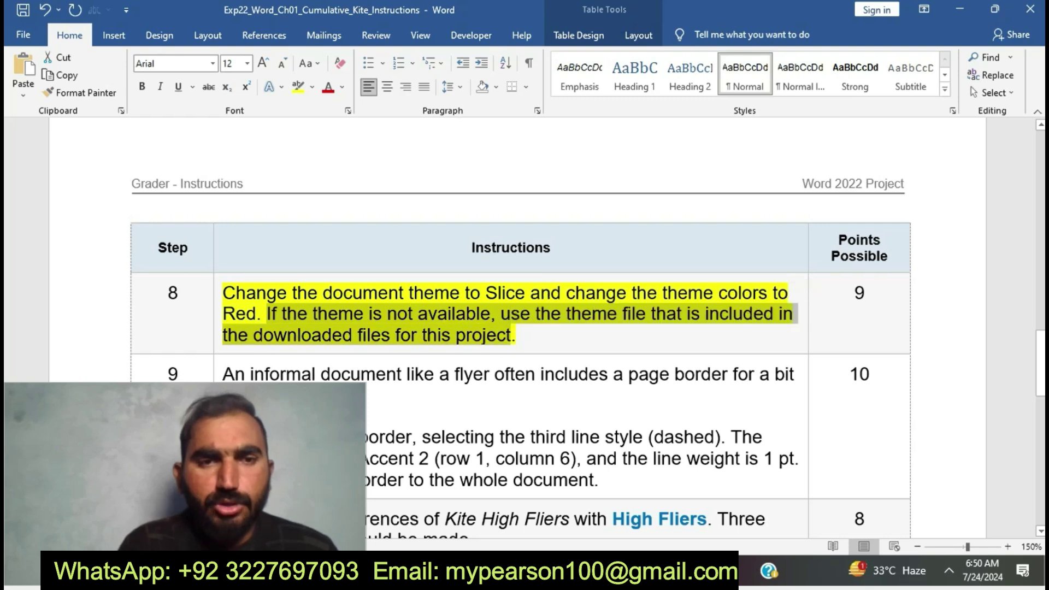
click(516, 335)
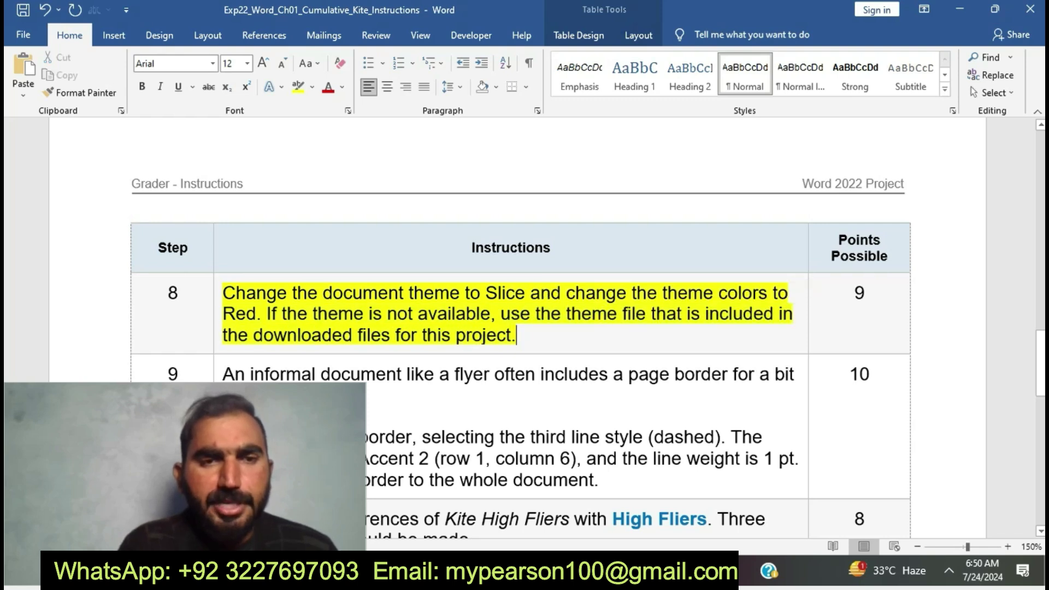
click(217, 298)
click(282, 272)
click(352, 335)
scroll(352, 335, down, 3)
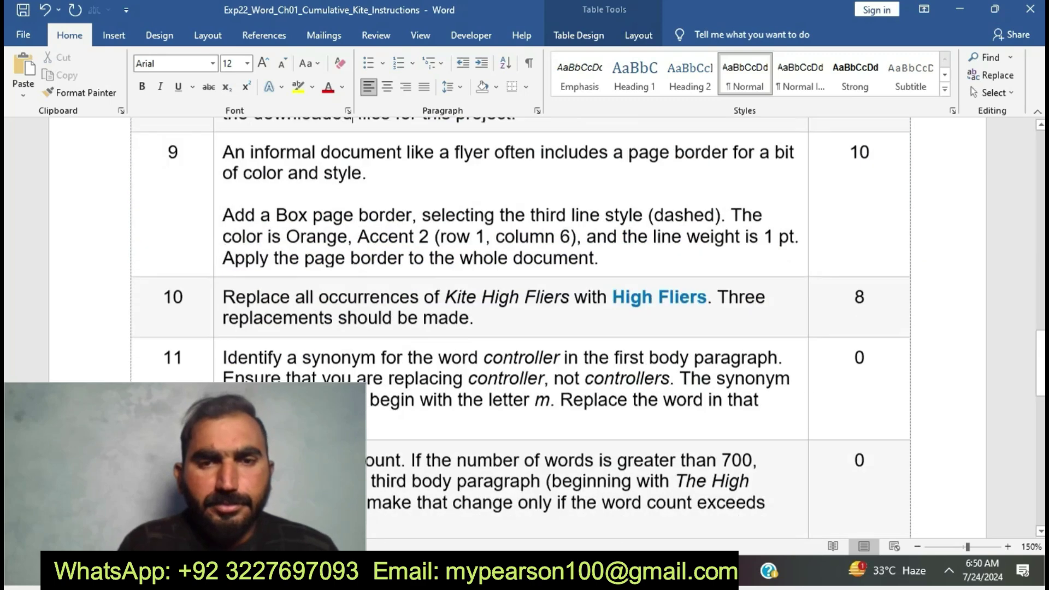
scroll(519, 327, down, 10)
scroll(519, 328, up, 9)
scroll(519, 328, up, 20)
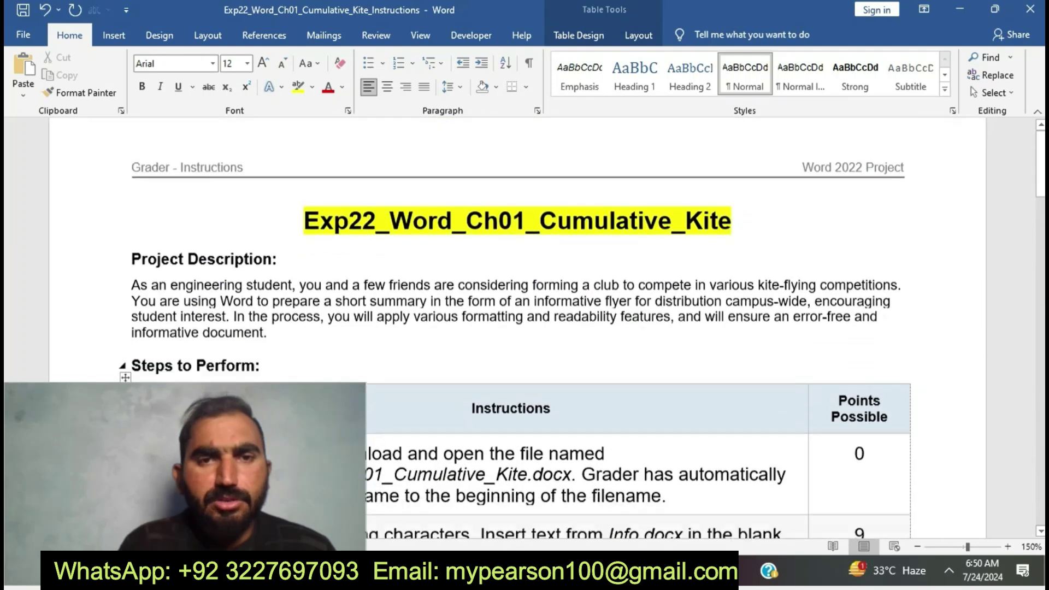
scroll(519, 328, down, 1)
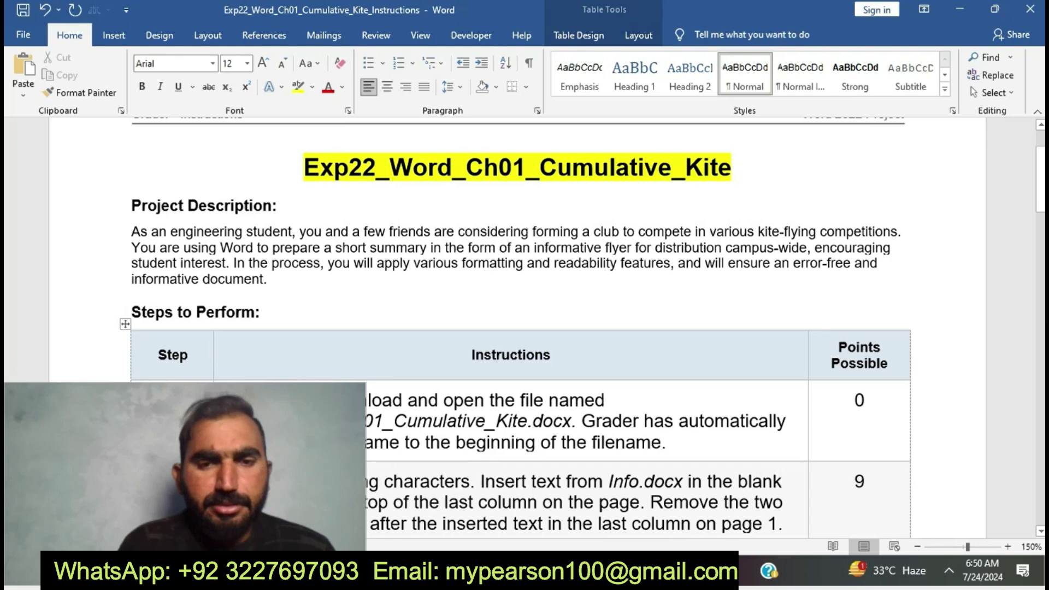
- Close the Wondershare Filmora window
mouse_move(543, 571)
mouse_move(541, 509)
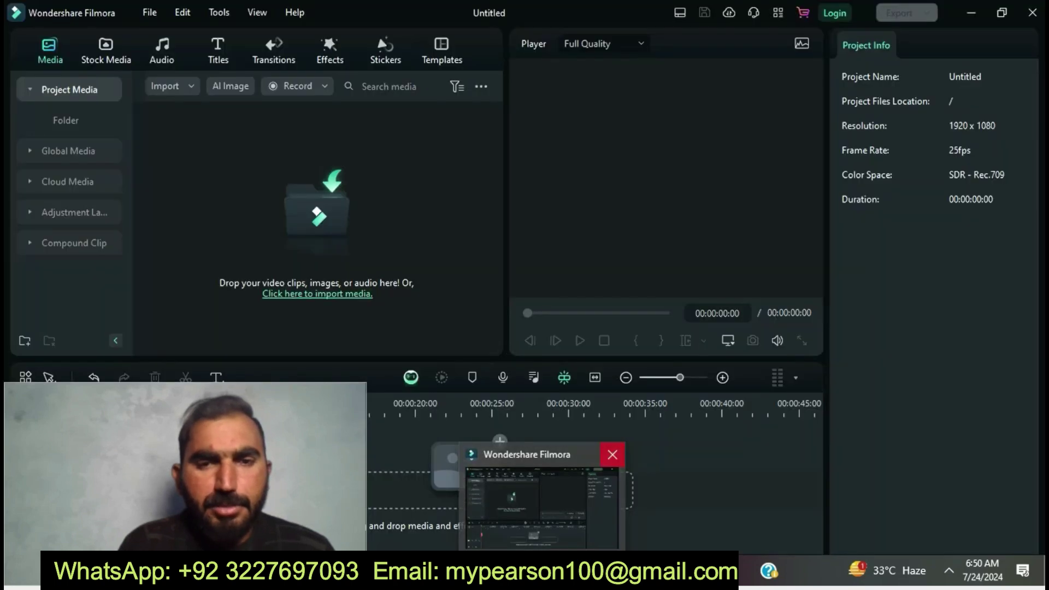
click(613, 455)
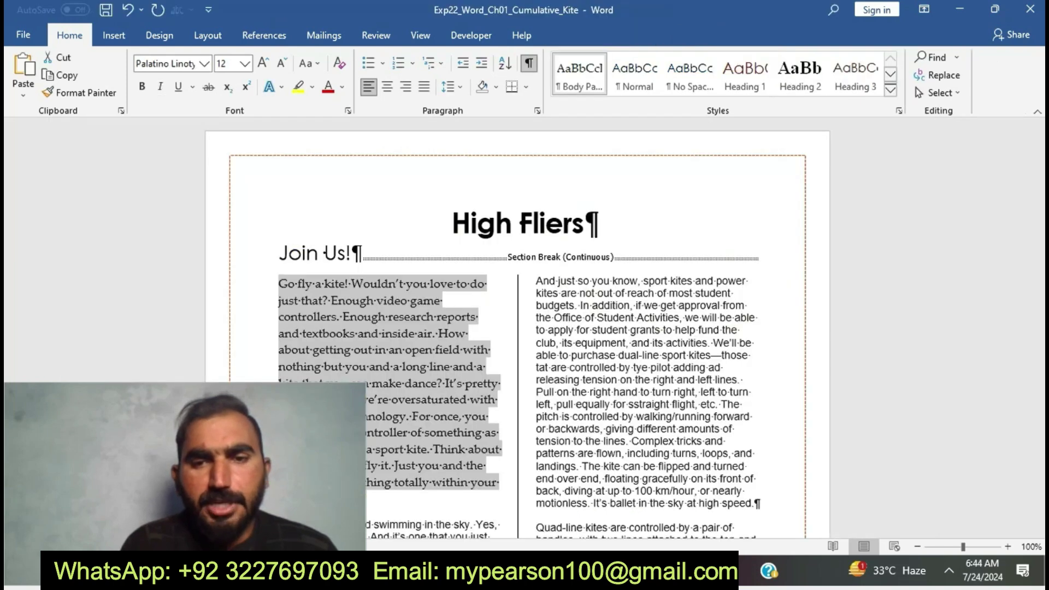
click(891, 90)
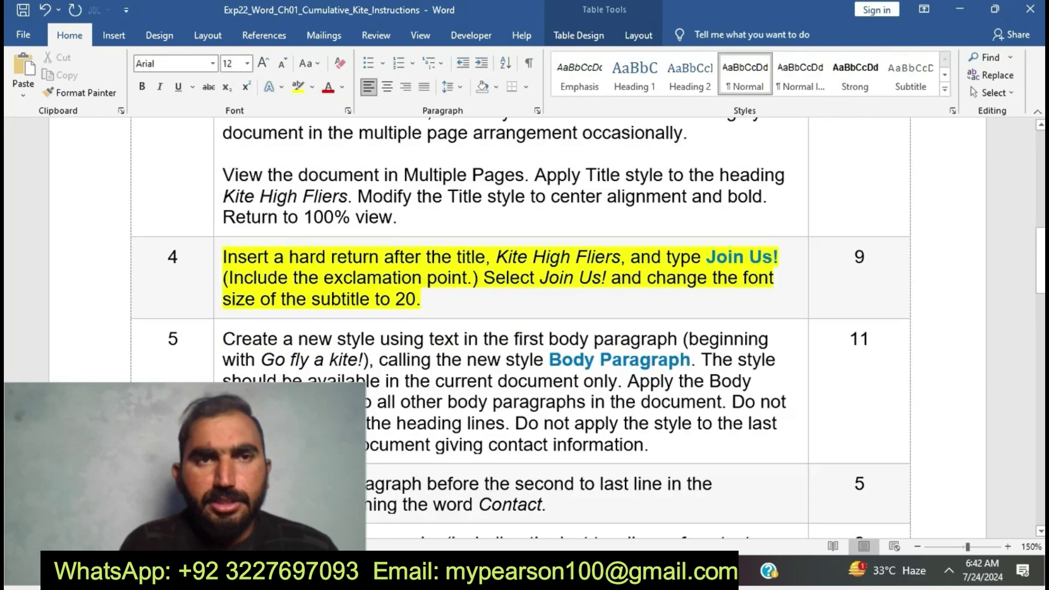
- Read the Step 4 instruction about setting the Join Us! subtitle to font size 20 and switch to the flyer
drag(484, 278, 420, 299)
click(421, 299)
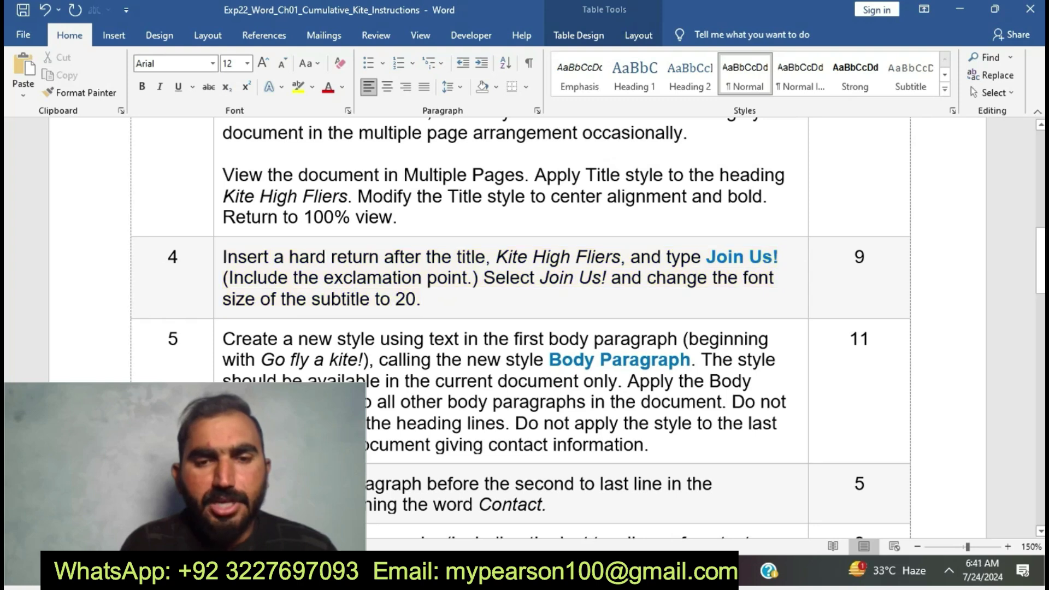
key(alt+Tab)
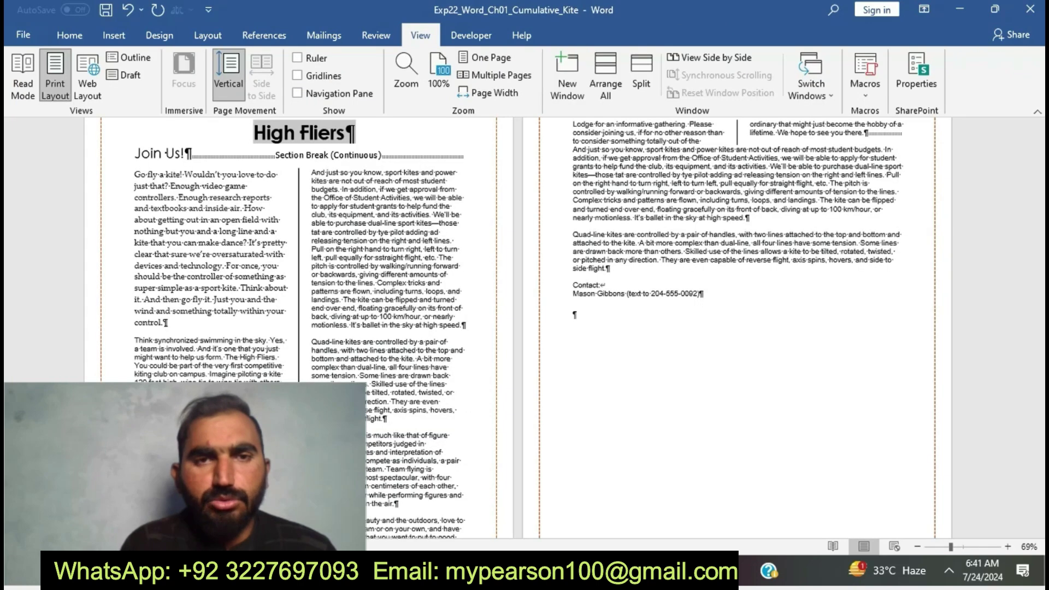